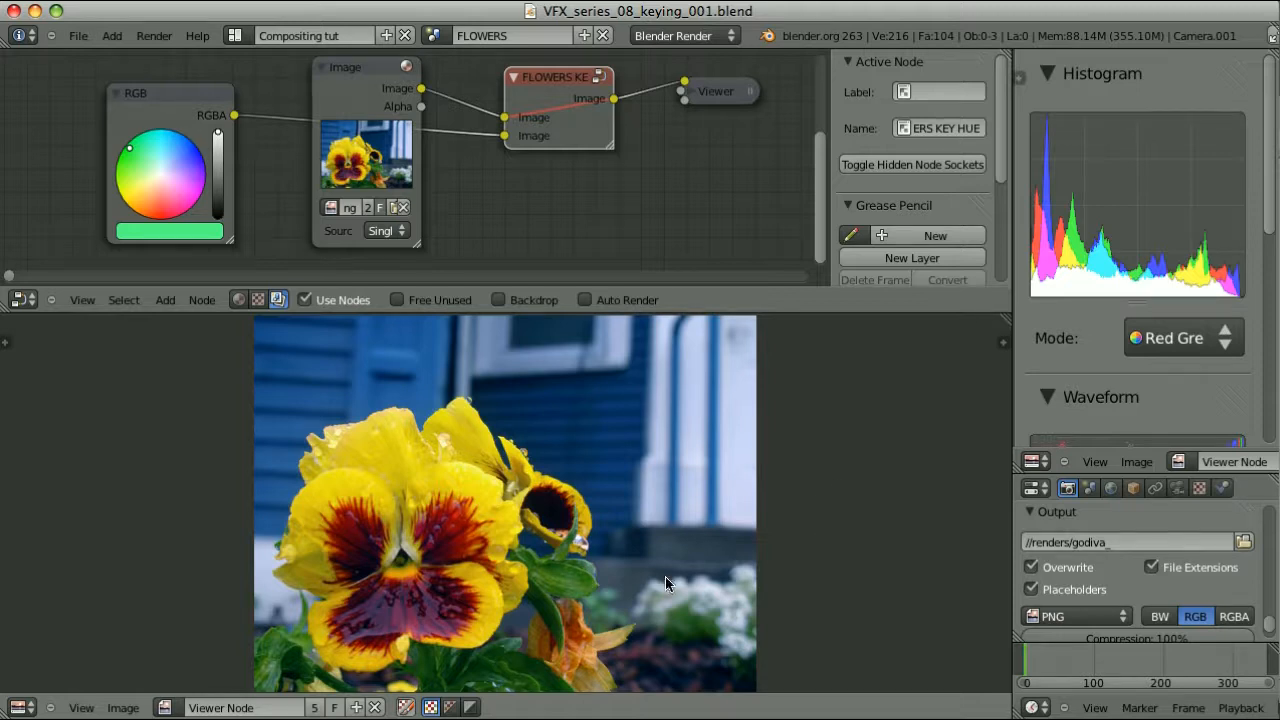
Unmute the FLOWERS KEY group and try green and salmon tints on the pansy petals
key(m)
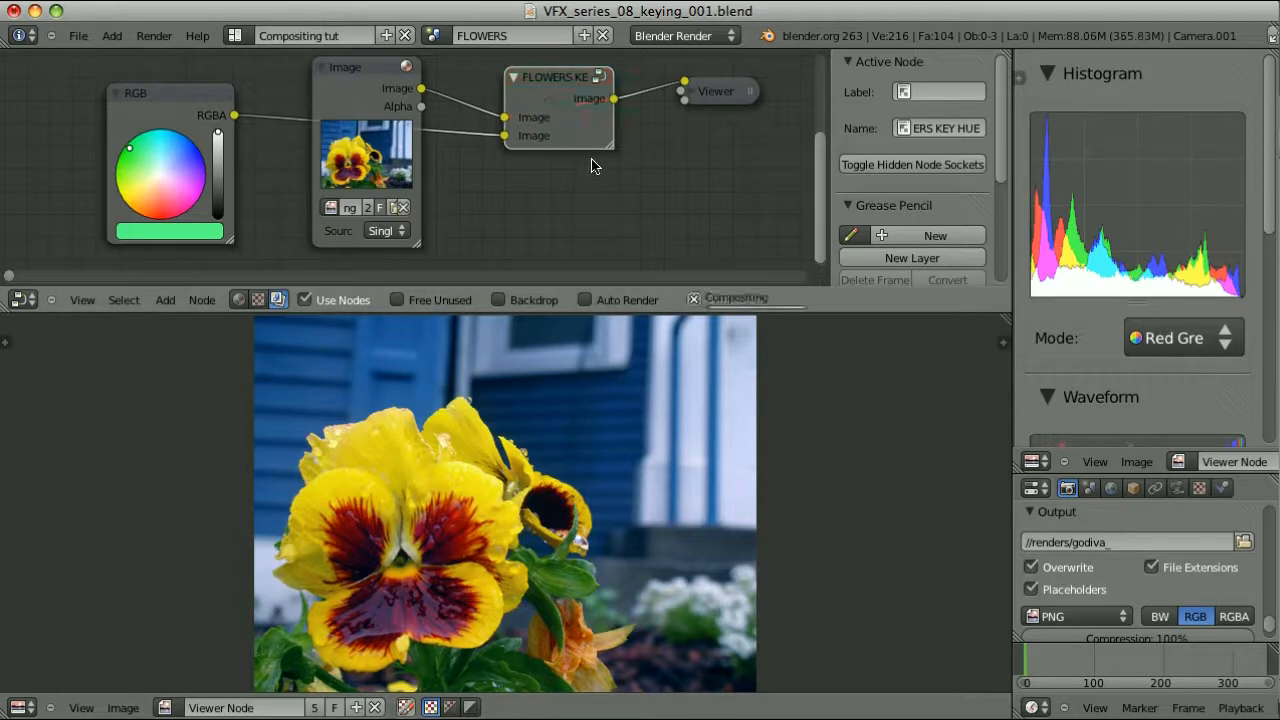
drag(130, 150, 161, 212)
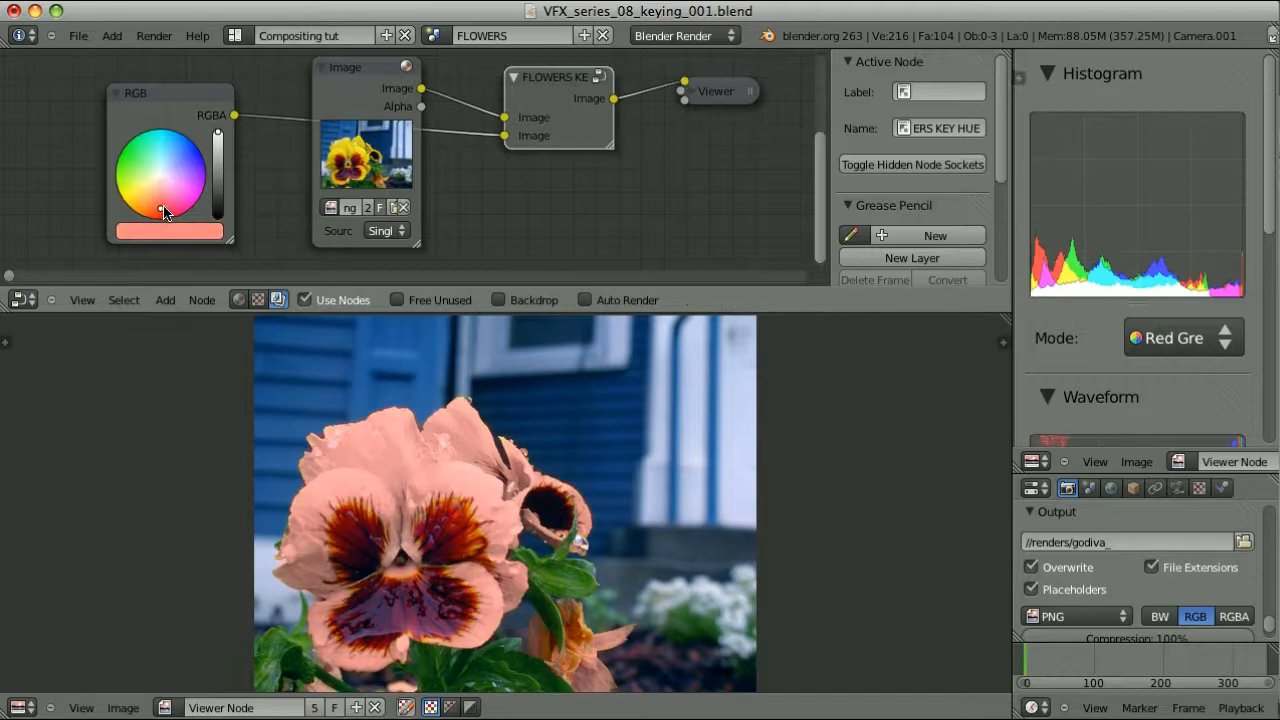
drag(193, 162, 121, 153)
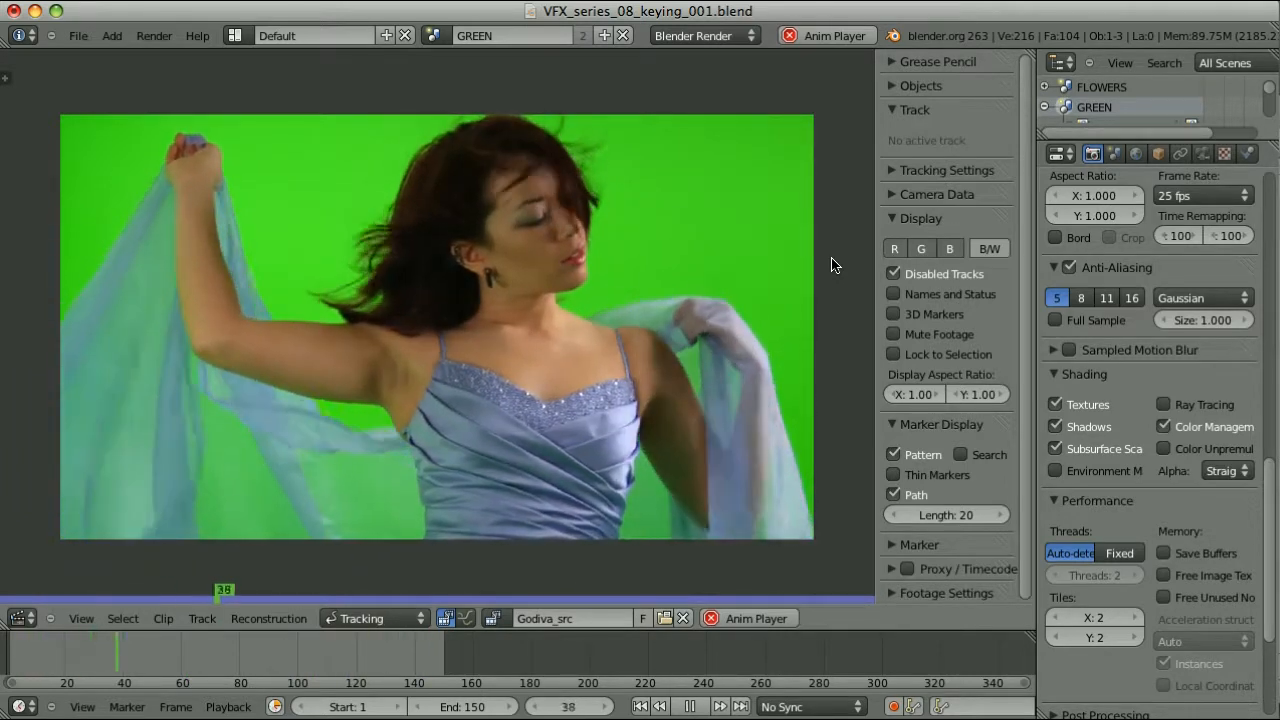
Stop the Godiva_src clip playback and return to the FLOWERS key-node tree
key(Escape)
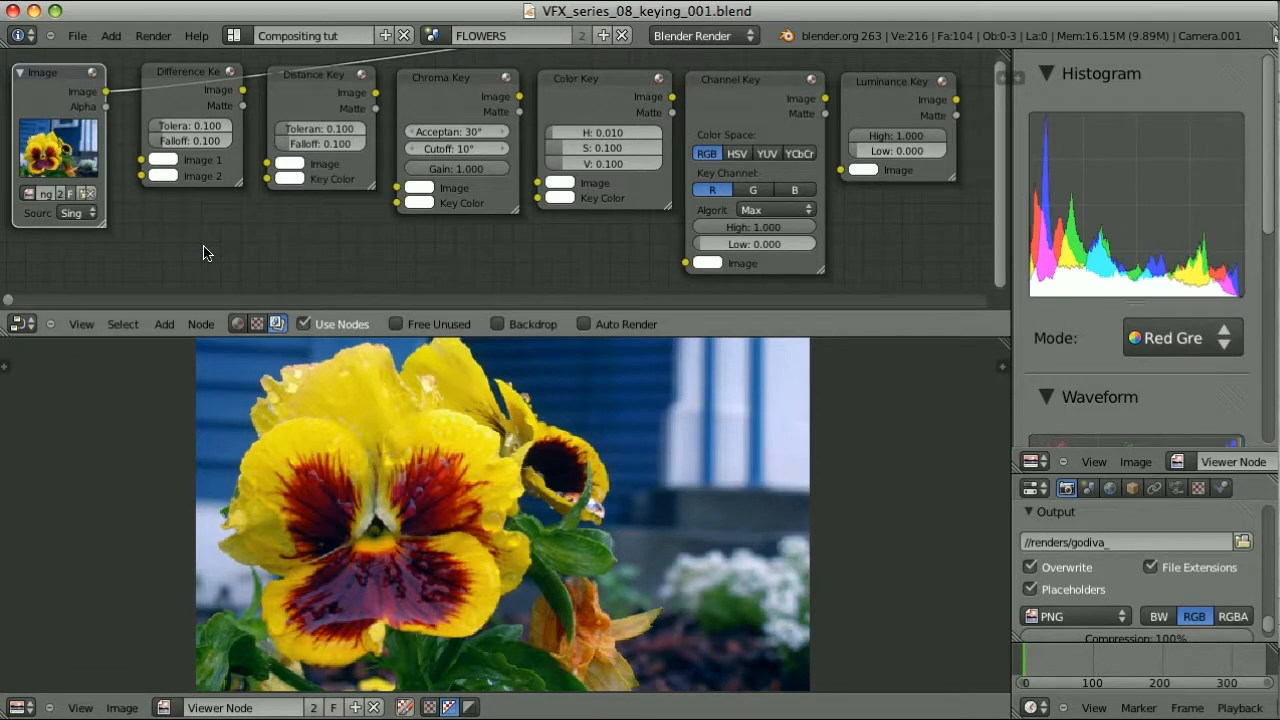
Bring up the Shift+A Add menu to start wiring the pansy image into the Difference Key
key(shift+a)
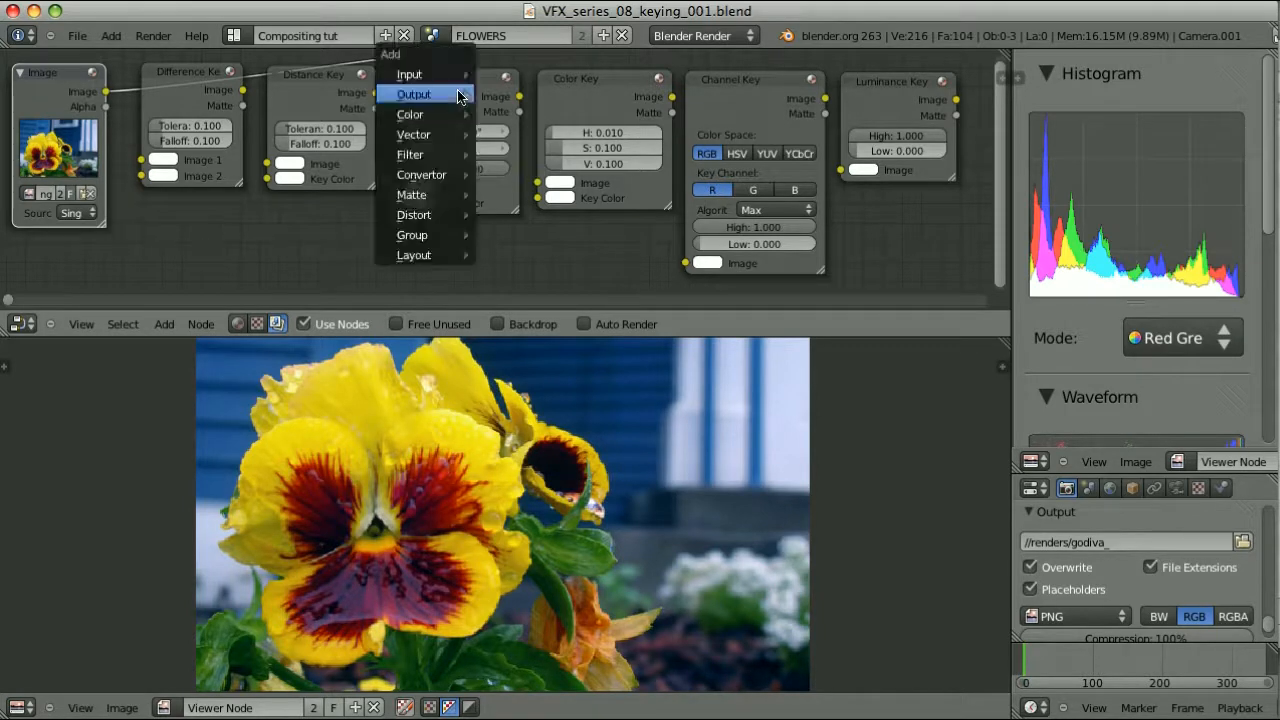
mouse_move(433, 196)
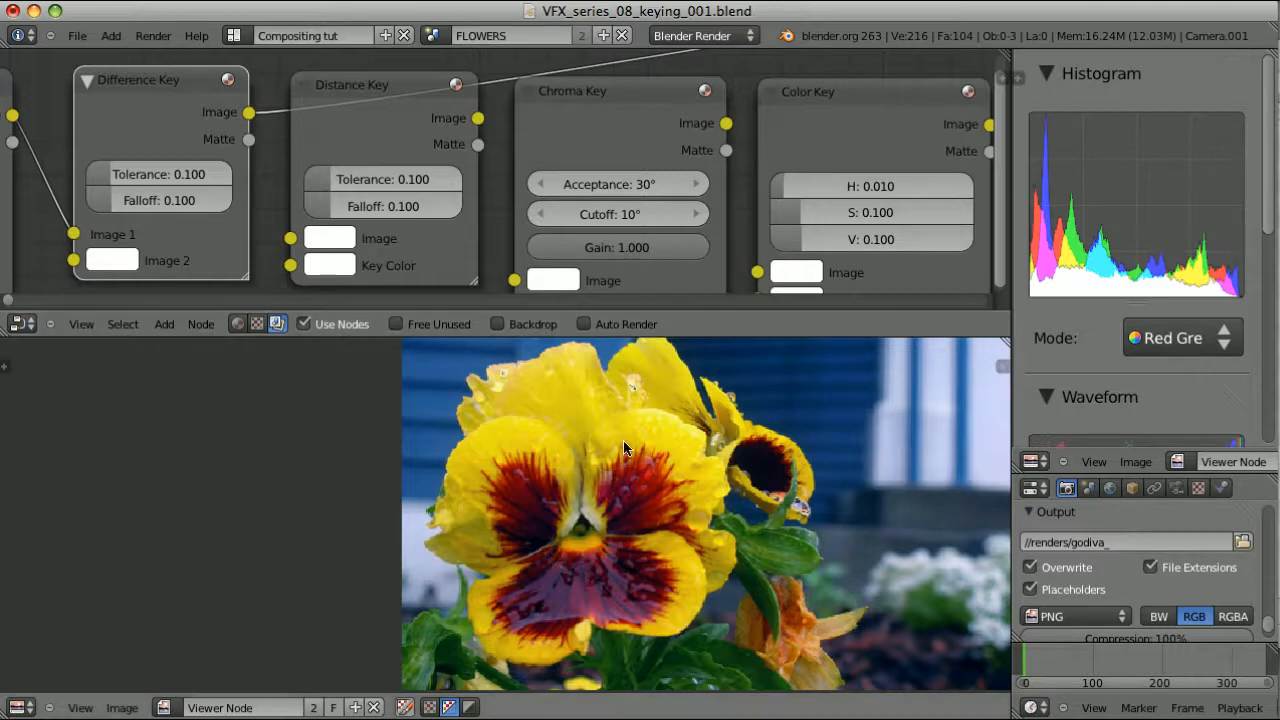
Key petal yellow in the Difference Key at Tolerance 0.271, Falloff 0.262, then feed the Distance Key
click(116, 261)
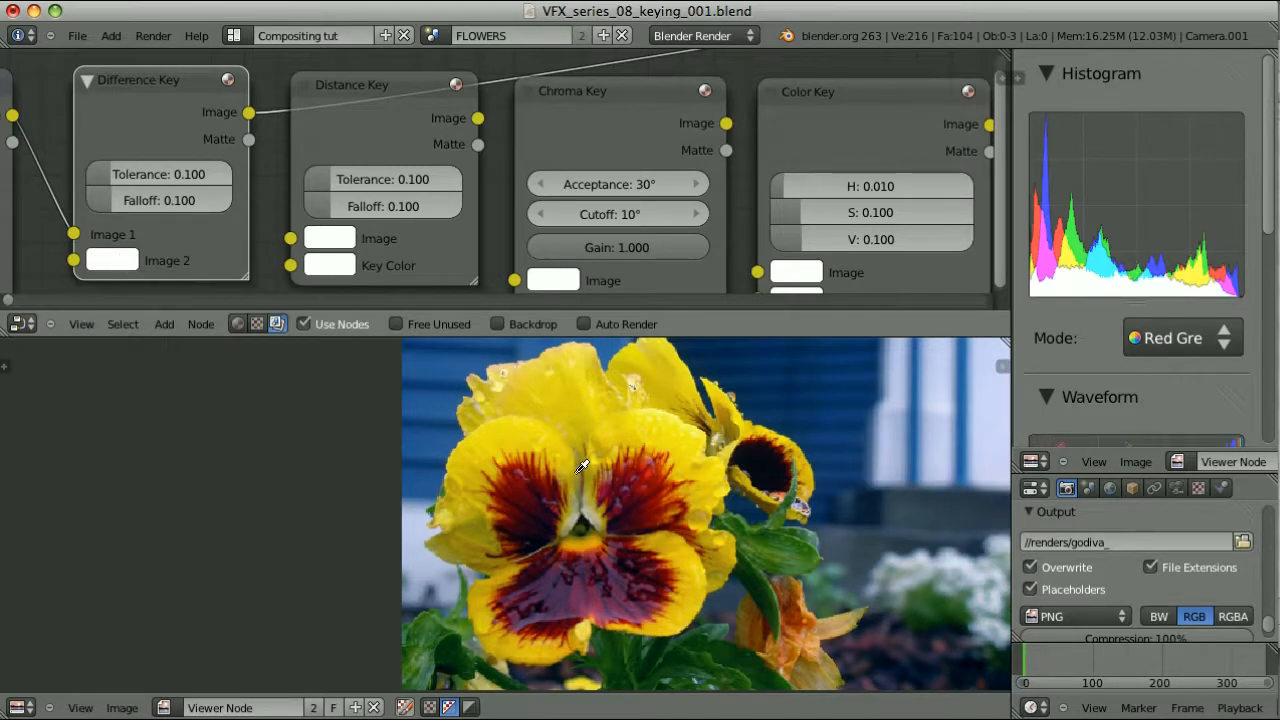
click(692, 432)
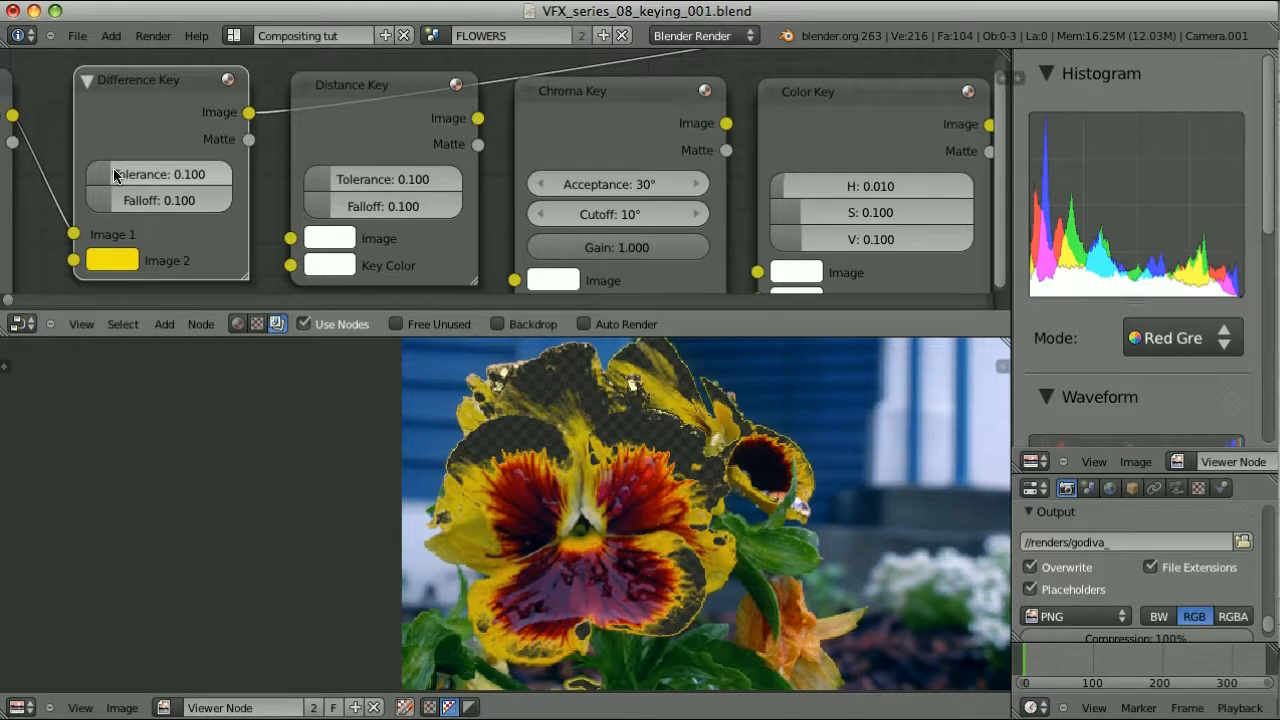
drag(113, 172, 139, 201)
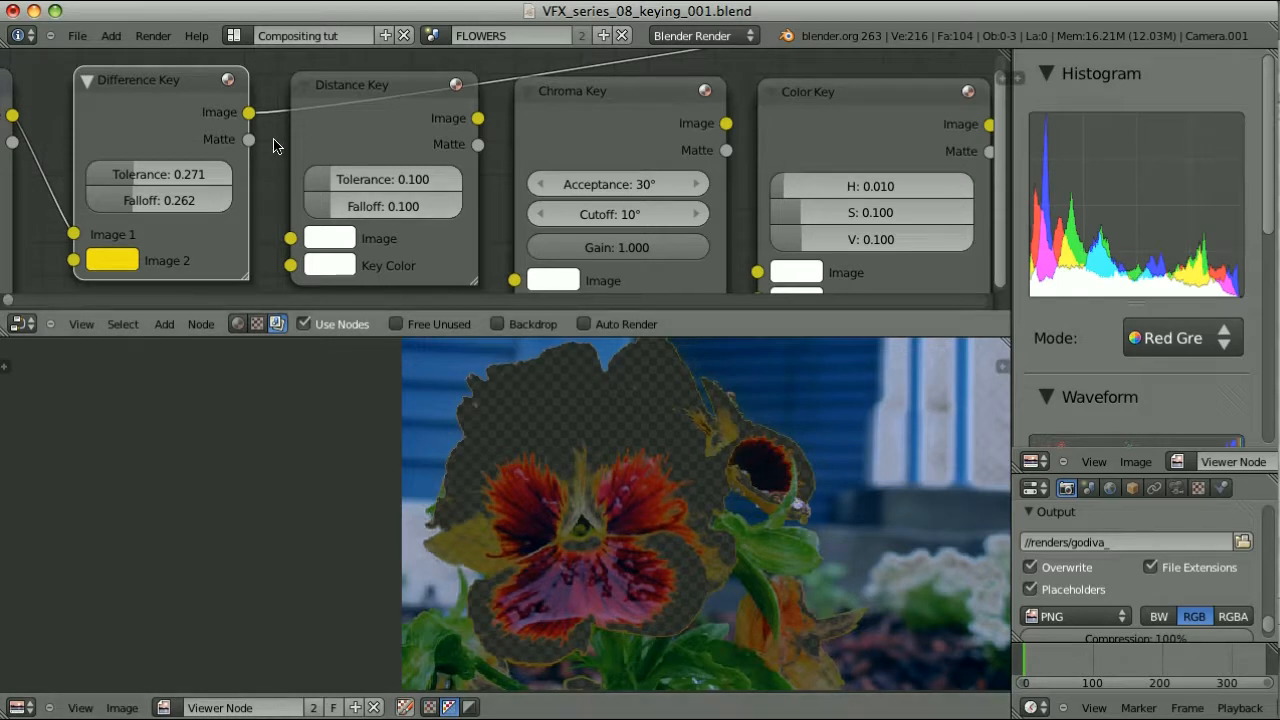
ctrl+shift+click(158, 90)
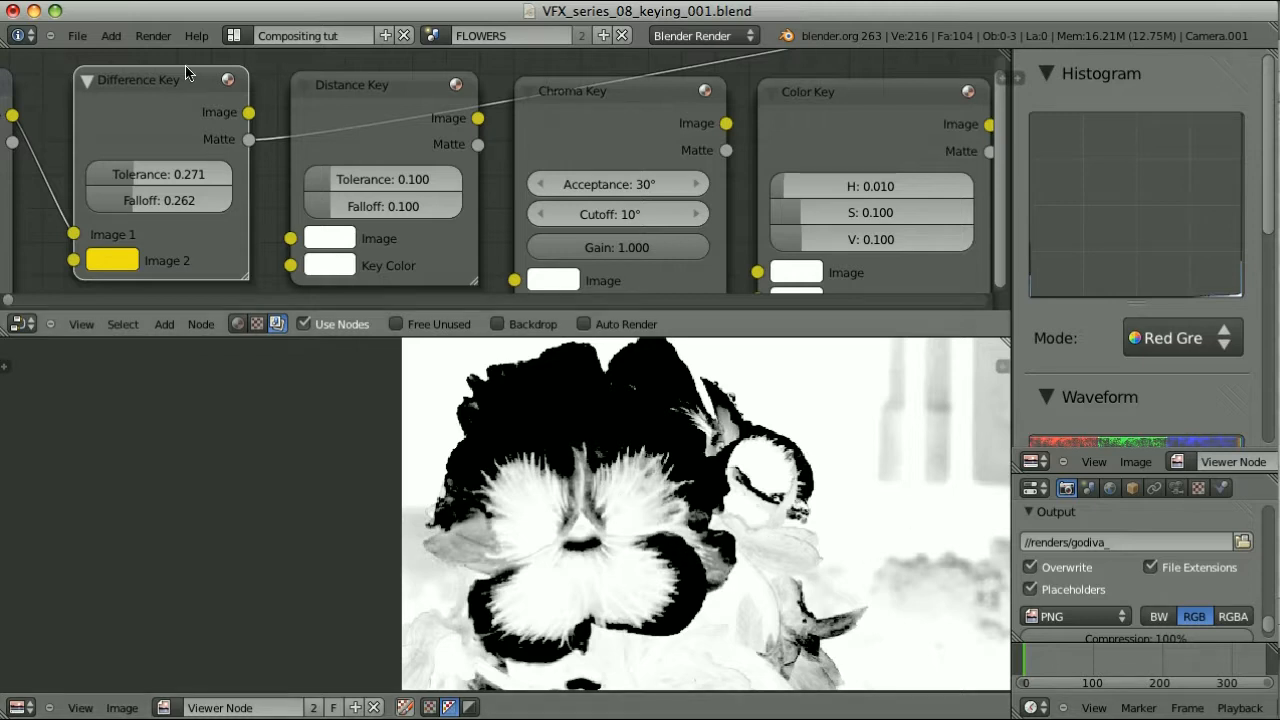
ctrl+shift+click(391, 95)
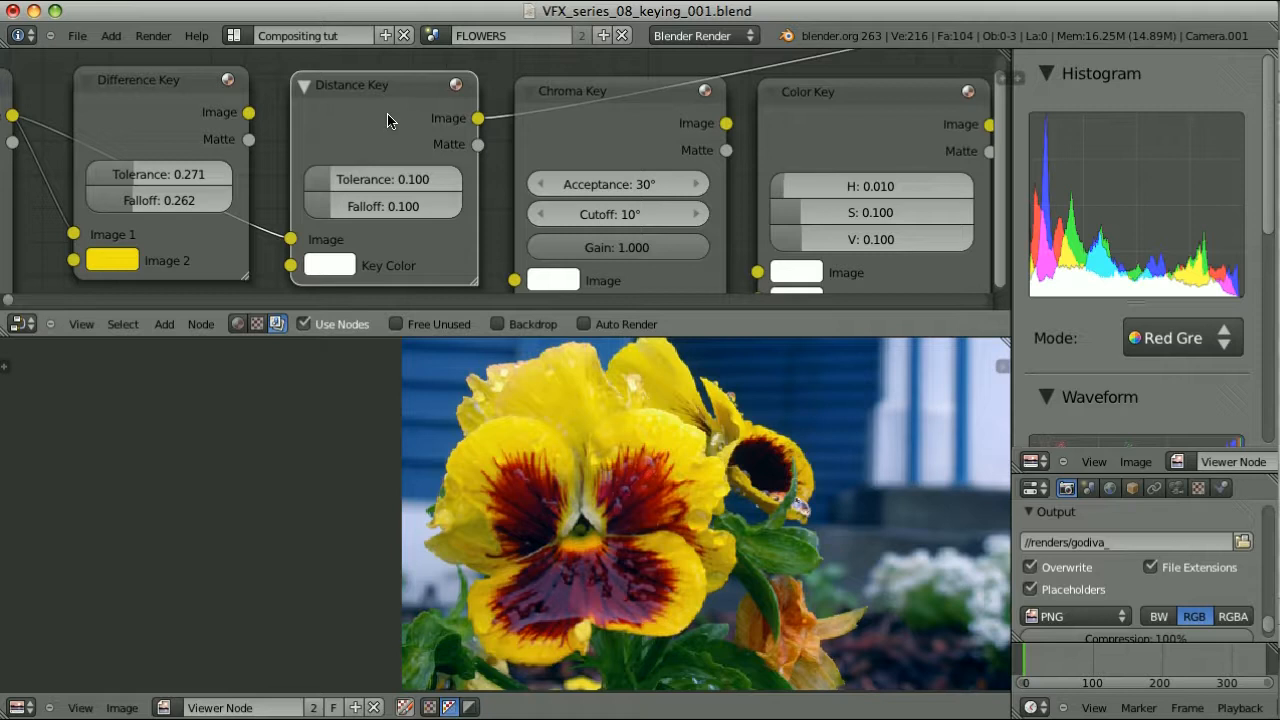
Copy the Difference Key's 0.271 tolerance, 0.262 falloff and yellow key colour into the Distance Key
click(147, 88)
click(365, 94)
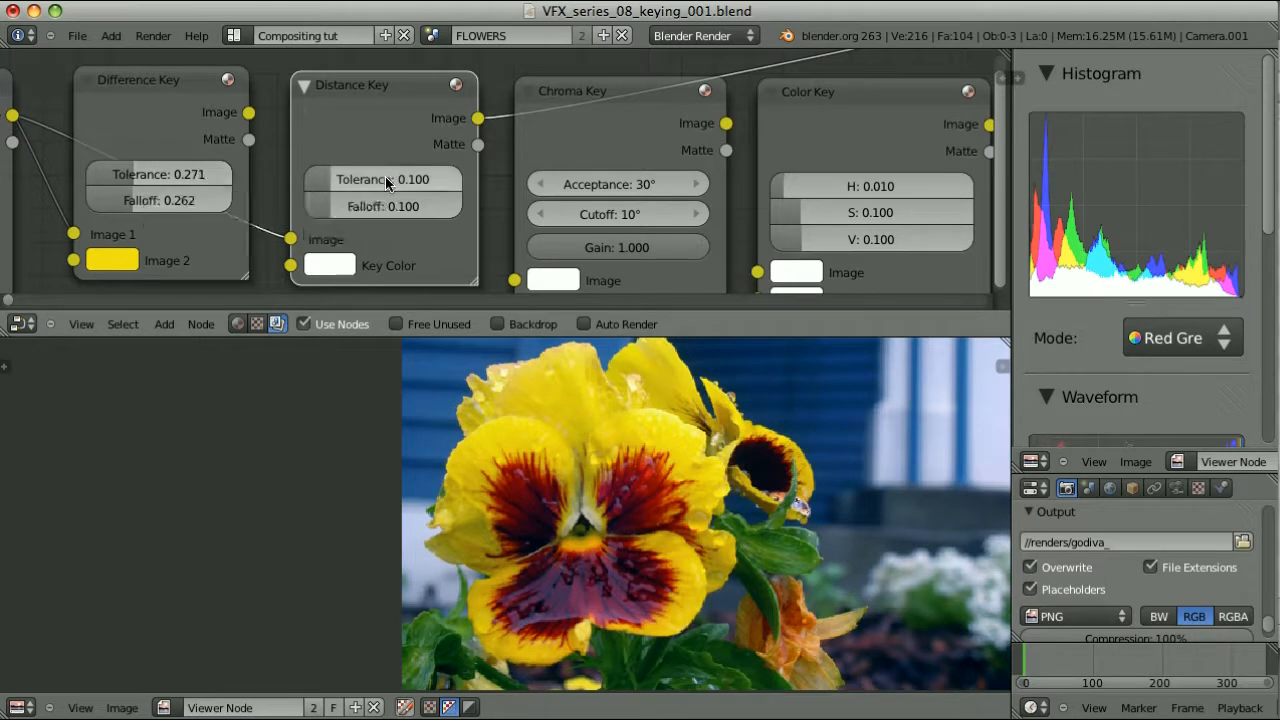
key(ctrl+v)
key(ctrl+c)
key(ctrl+v)
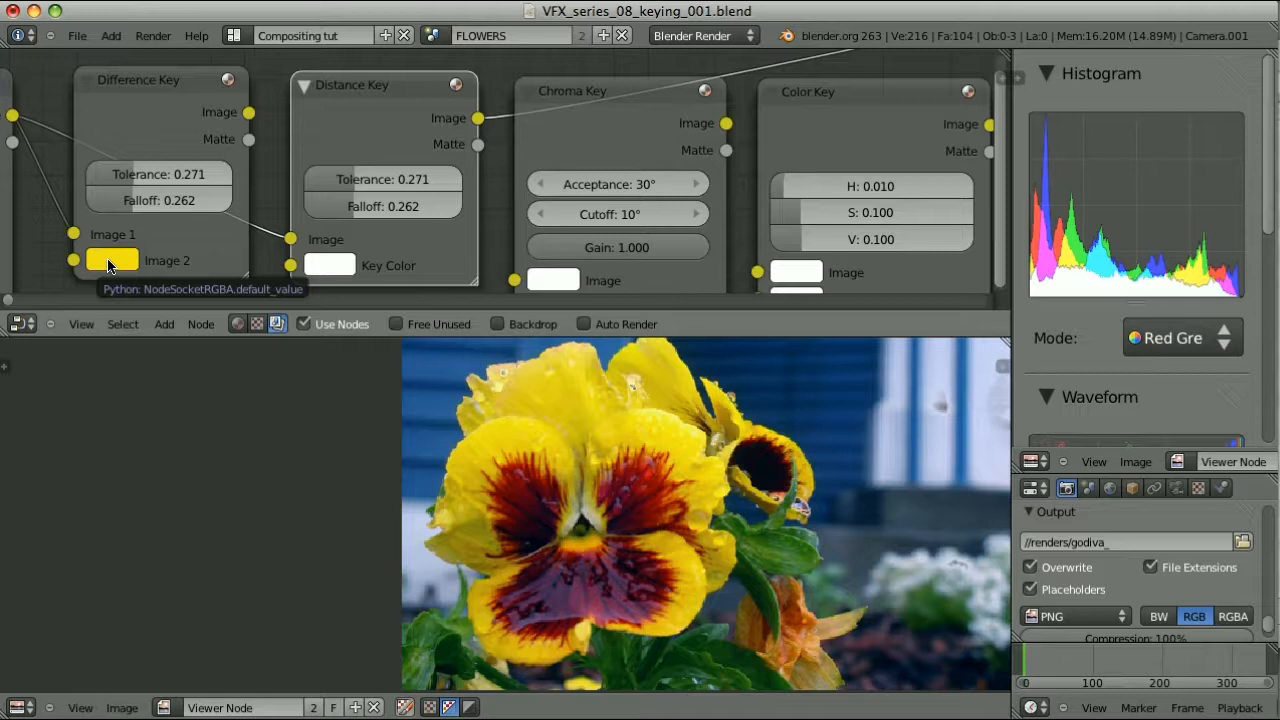
drag(108, 265, 335, 266)
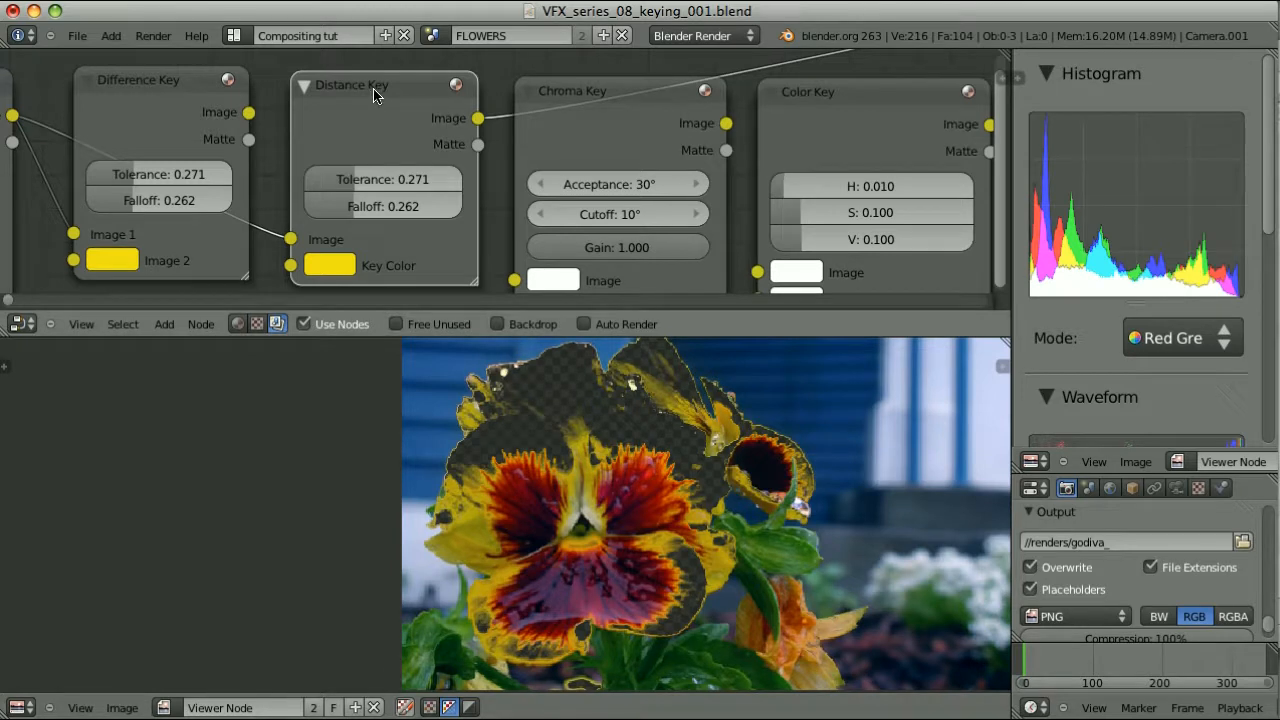
Compare the Difference Key and Distance Key mattes in the viewer
ctrl+shift+click(157, 88)
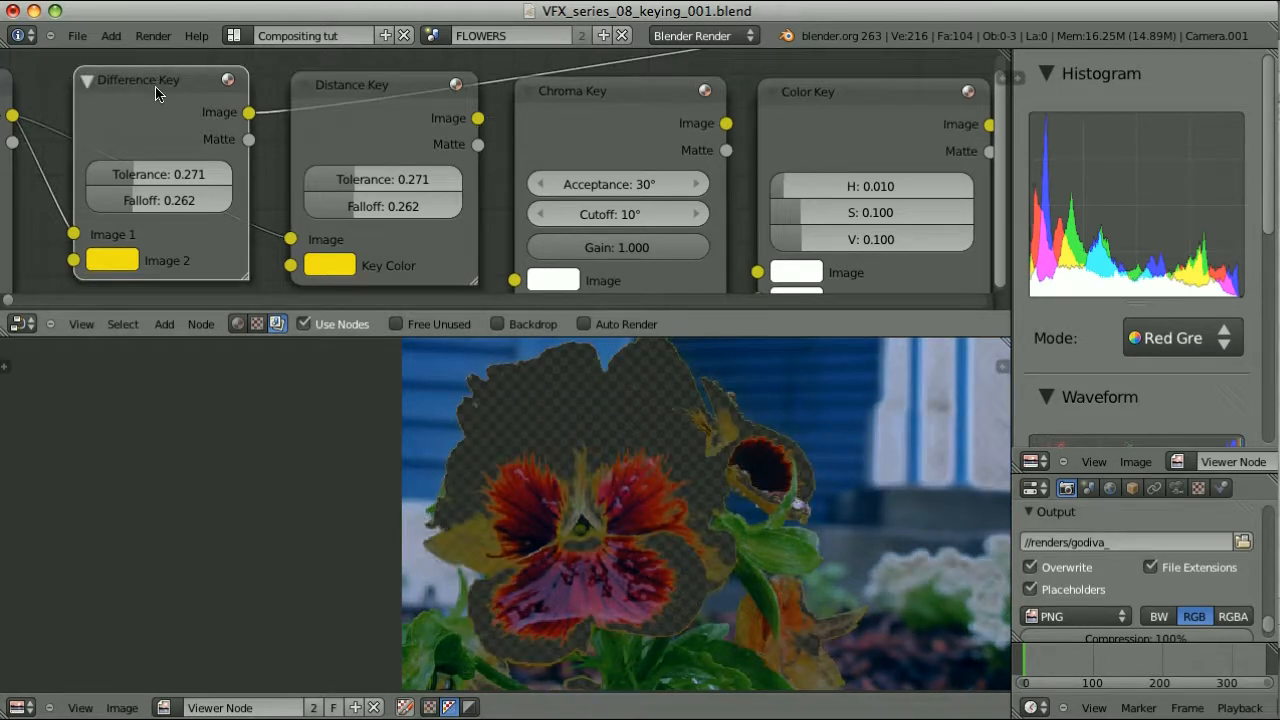
ctrl+shift+click(190, 262)
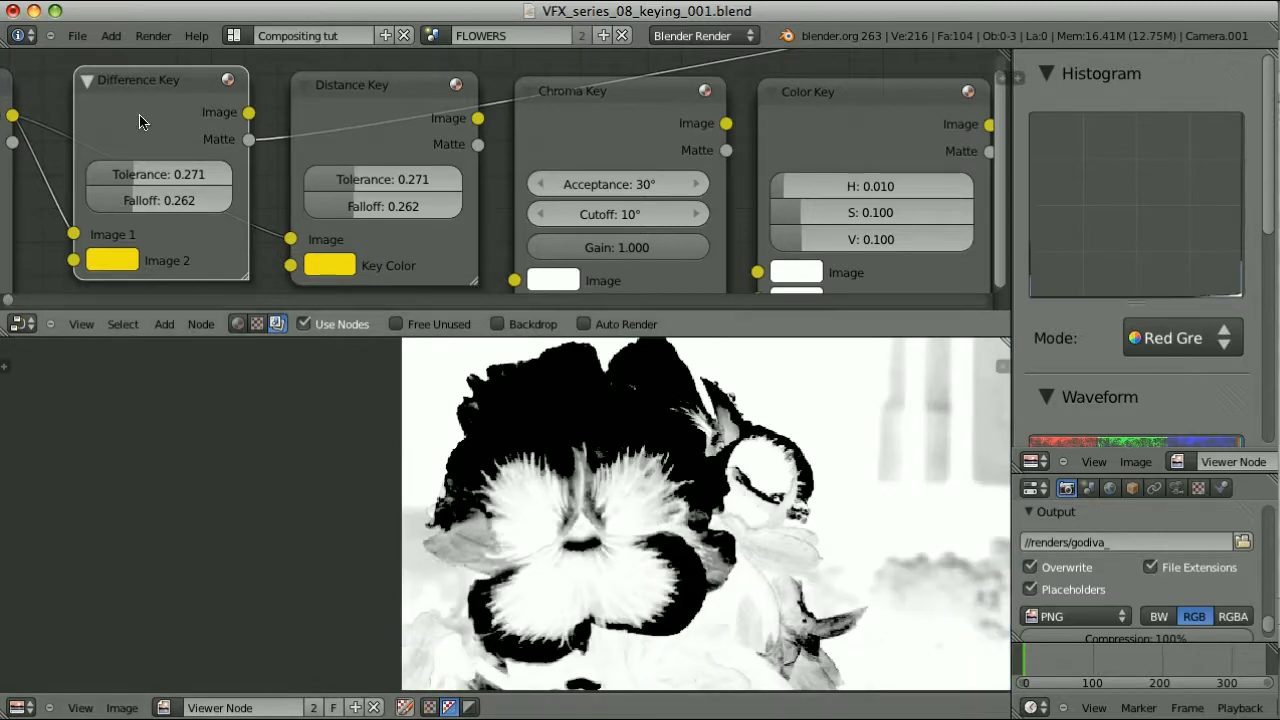
ctrl+shift+click(358, 102)
ctrl+shift+click(368, 112)
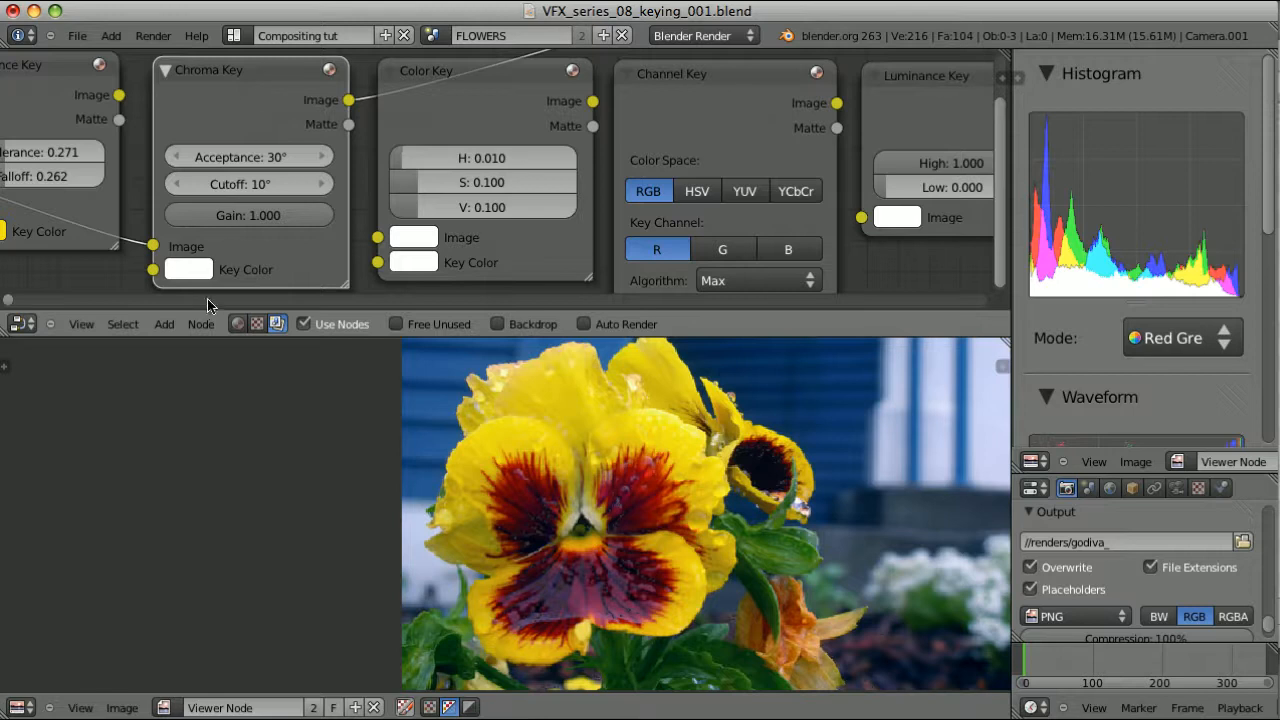
Key petal yellow in the Chroma Key with Acceptance 36.636°, Cutoff 11.5°, Gain 0.538, checking its alpha
click(200, 272)
click(371, 545)
click(635, 427)
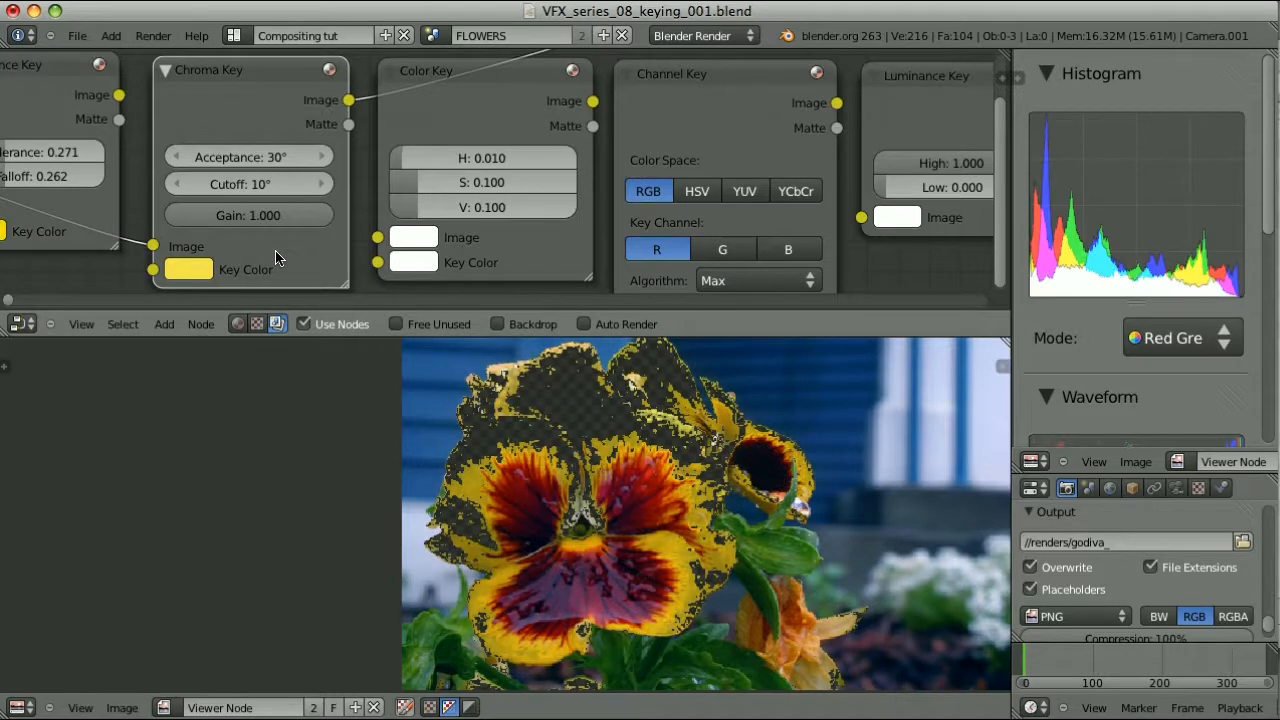
drag(266, 157, 334, 160)
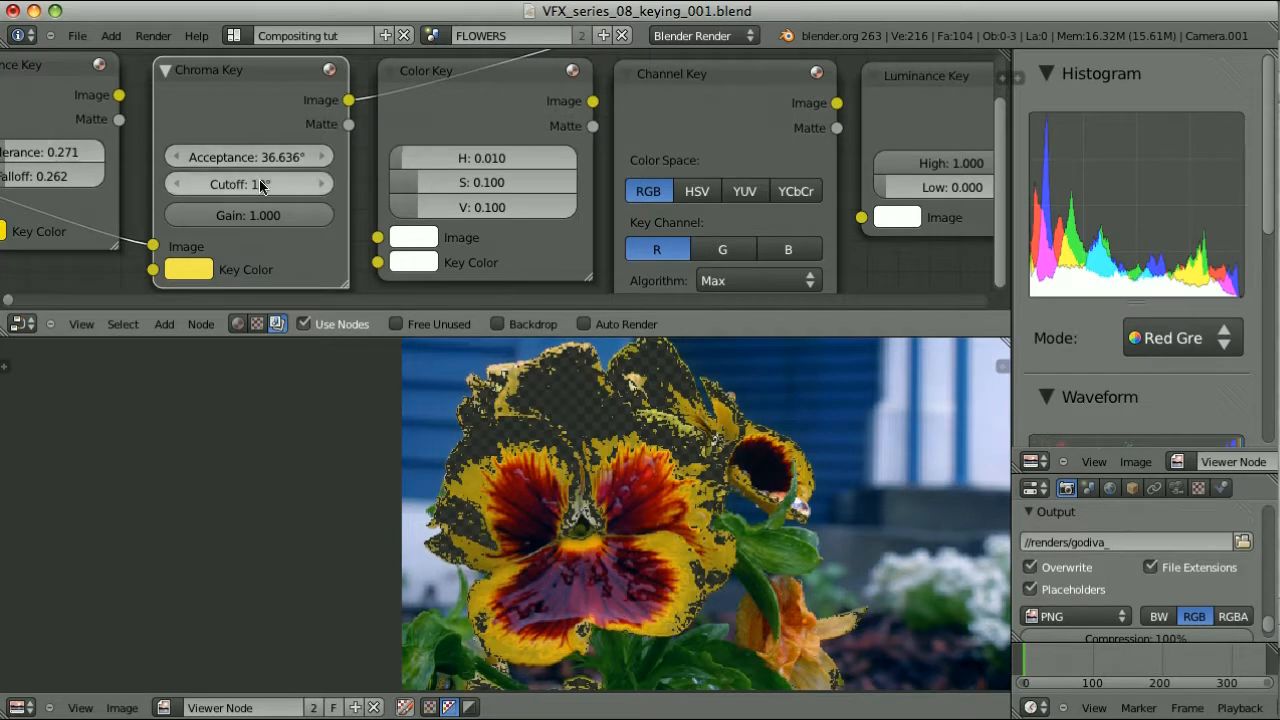
mouse_move(265, 184)
mouse_down()
mouse_move(286, 186)
mouse_move(261, 193)
mouse_up()
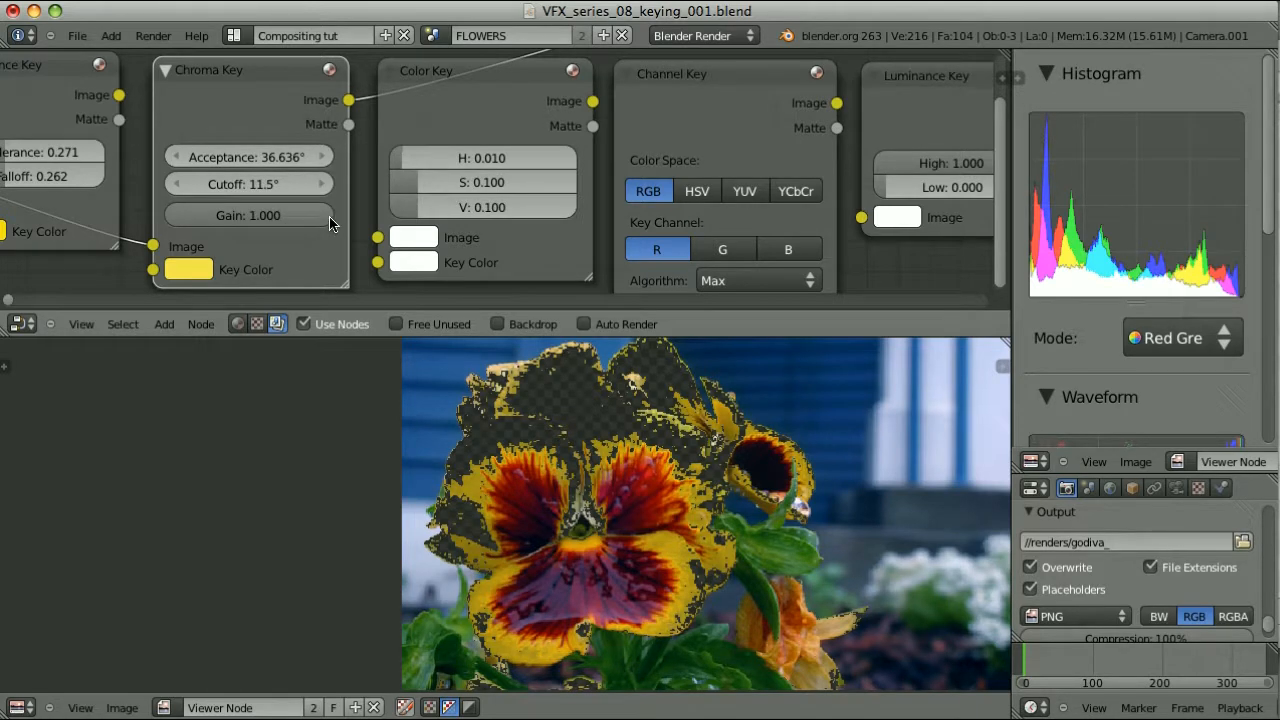
drag(330, 224, 254, 226)
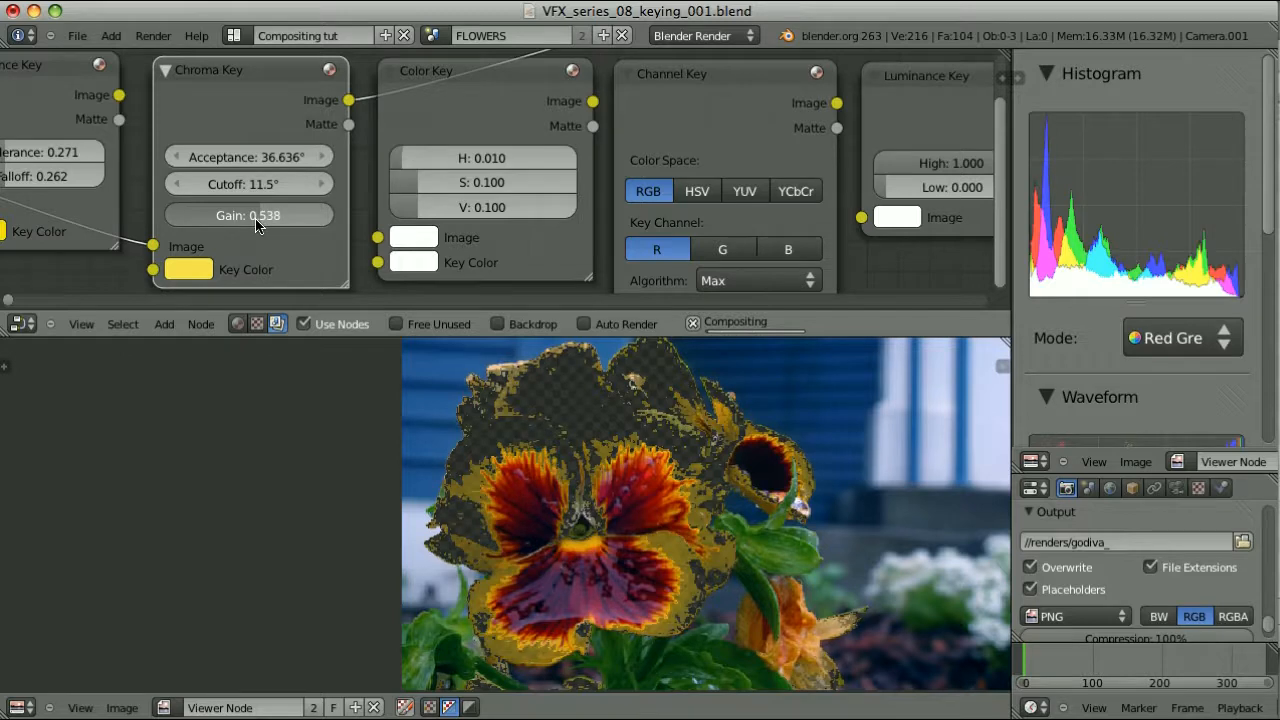
click(469, 706)
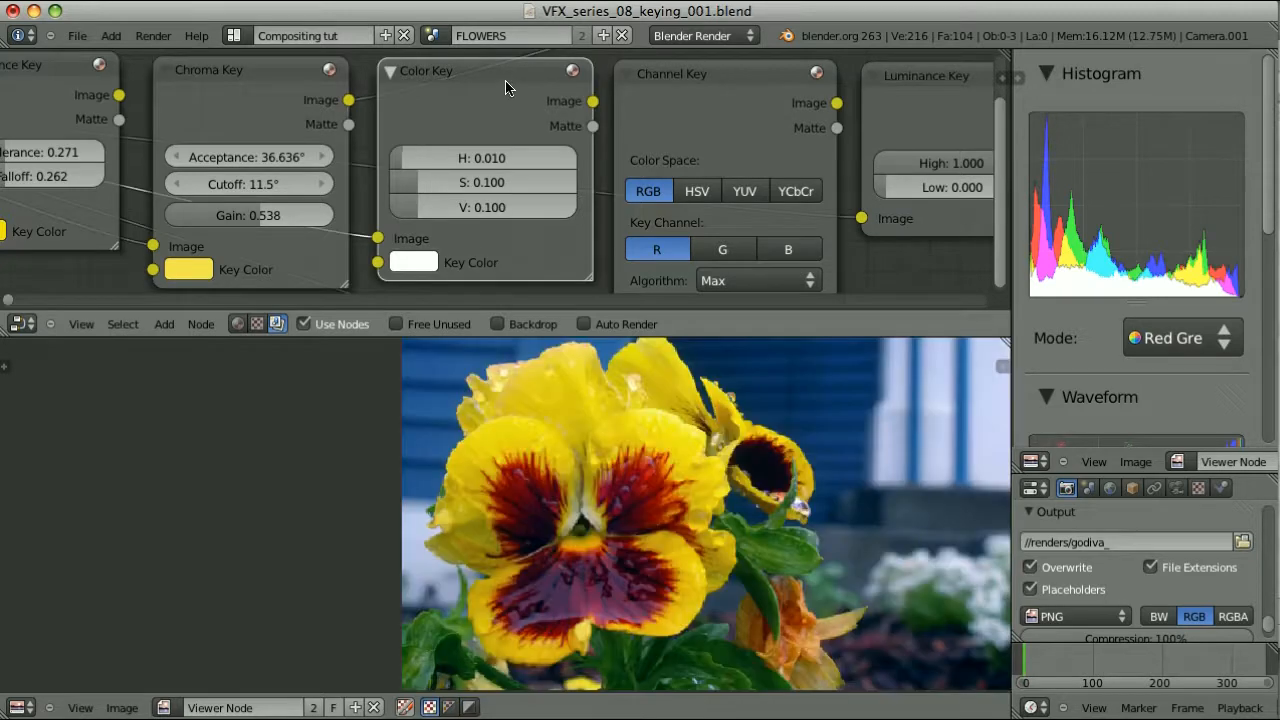
ctrl+shift+click(505, 82)
Sample petal yellow into the Color Key and raise its tolerances to H 0.534, S 0.413, V 0.433
click(418, 264)
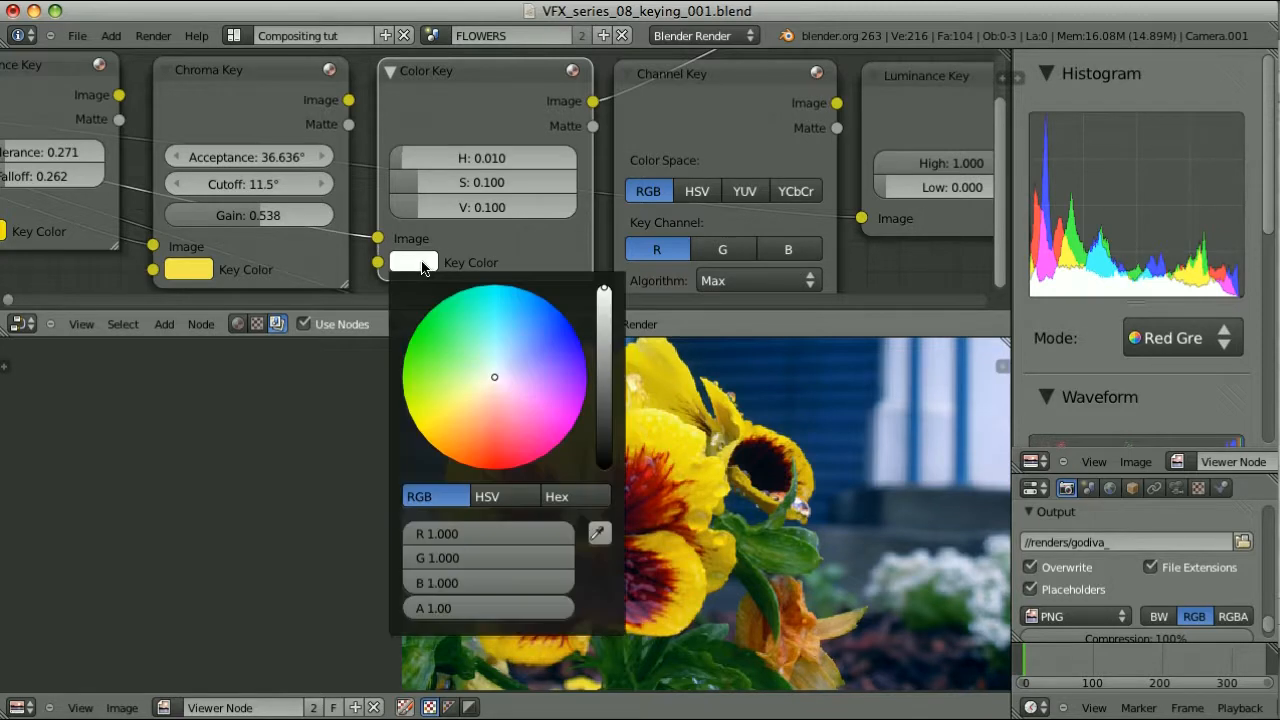
click(598, 534)
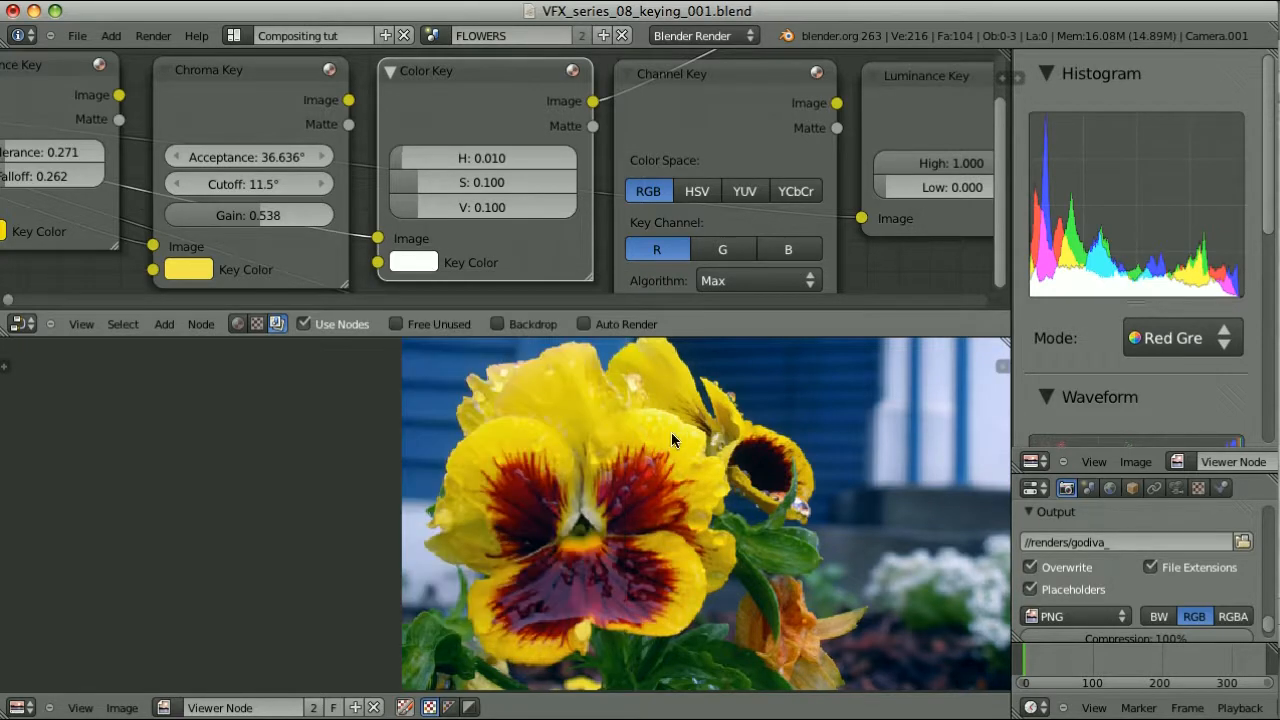
click(768, 434)
click(451, 707)
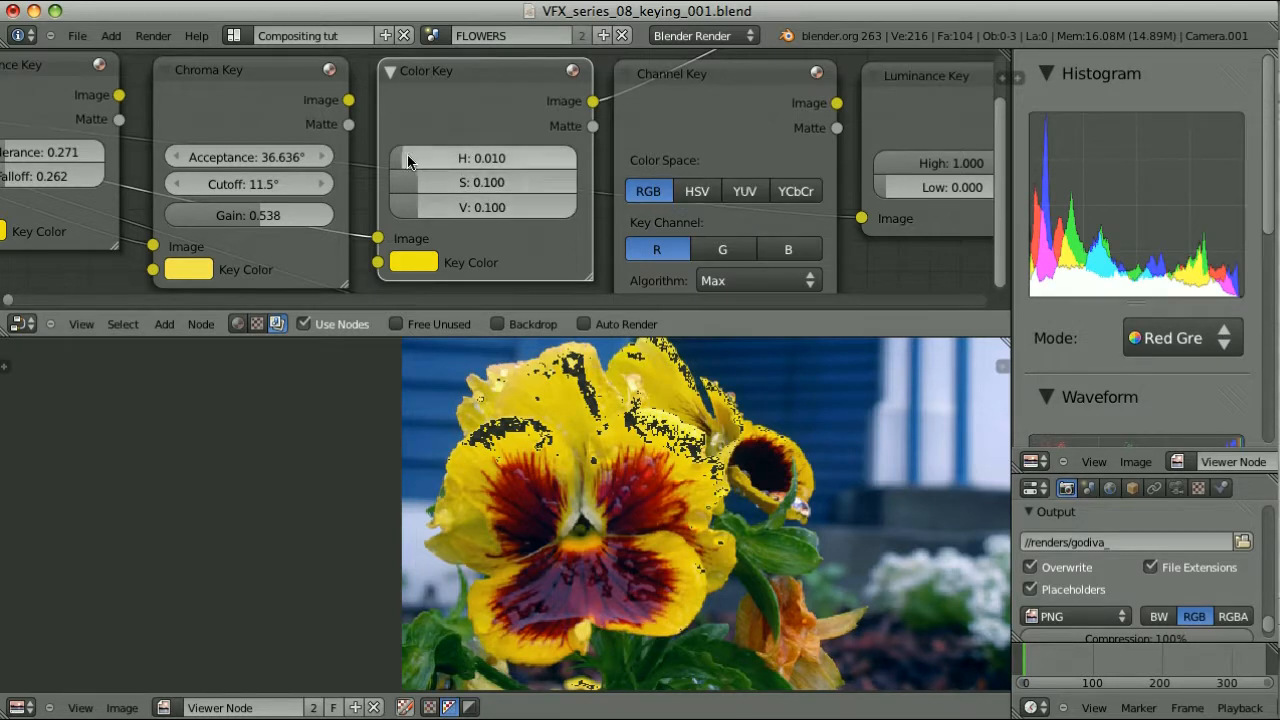
drag(409, 157, 493, 158)
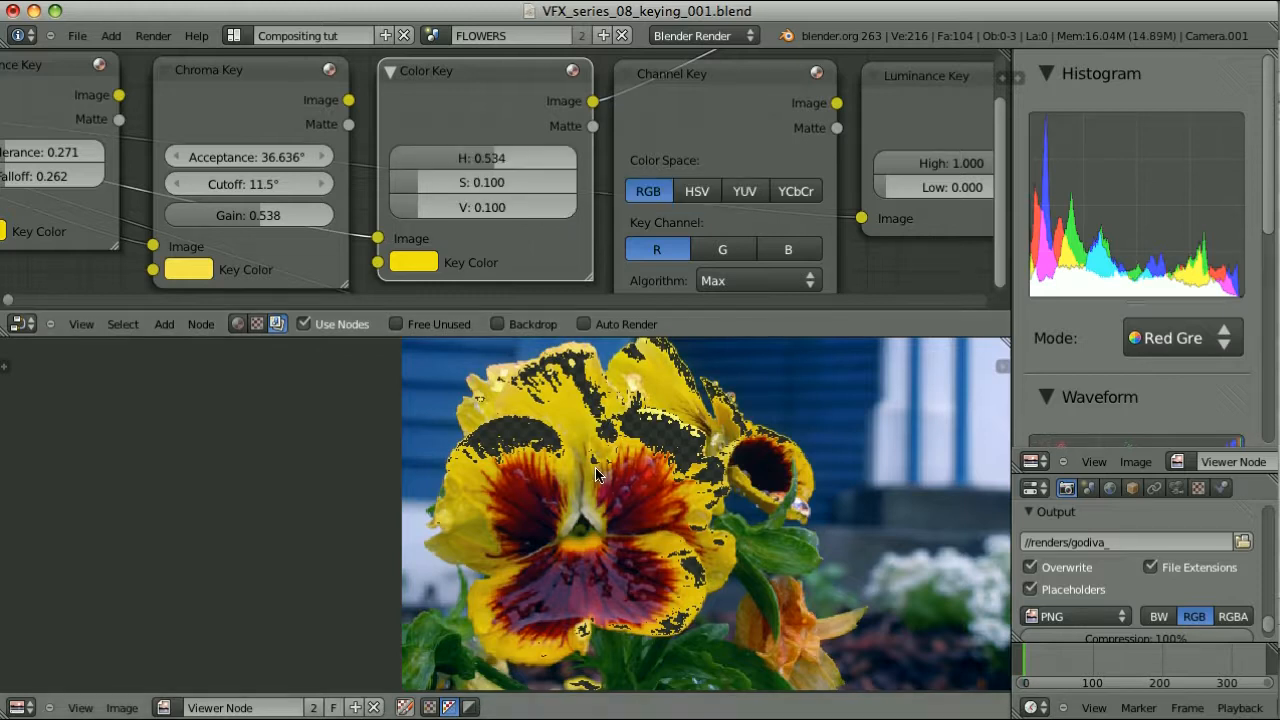
drag(419, 181, 504, 208)
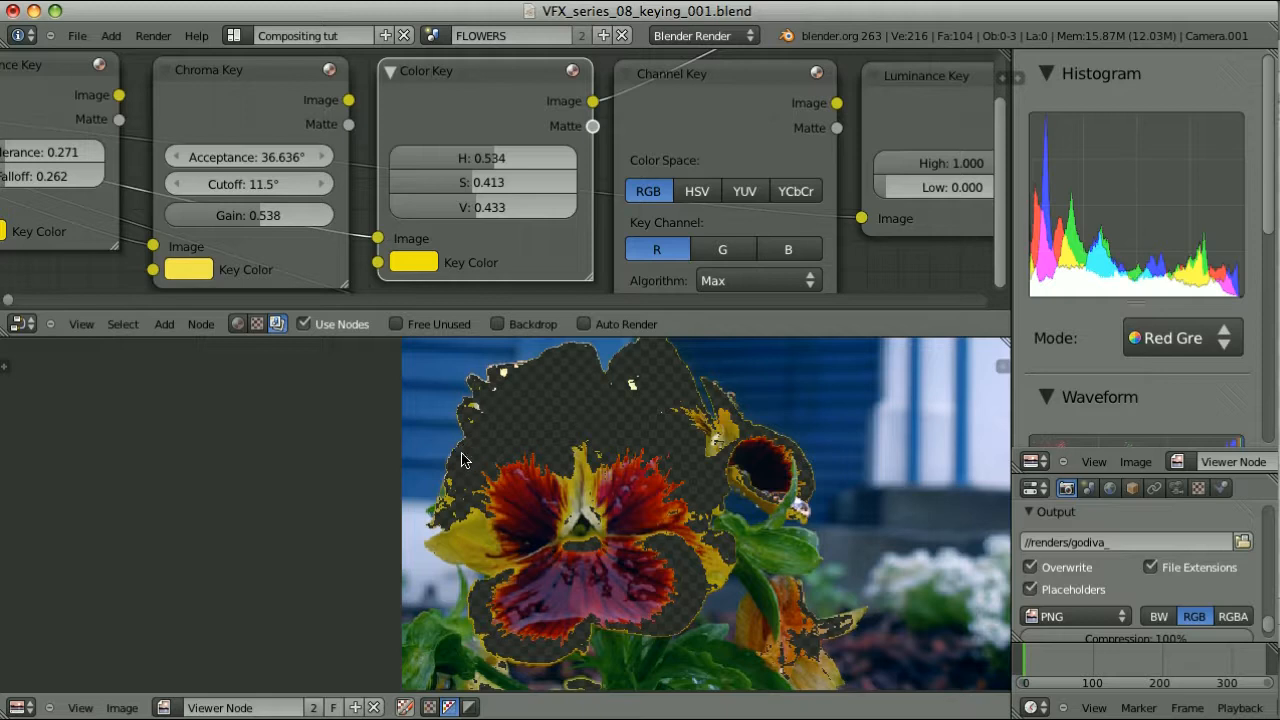
scroll(562, 136, right, 5)
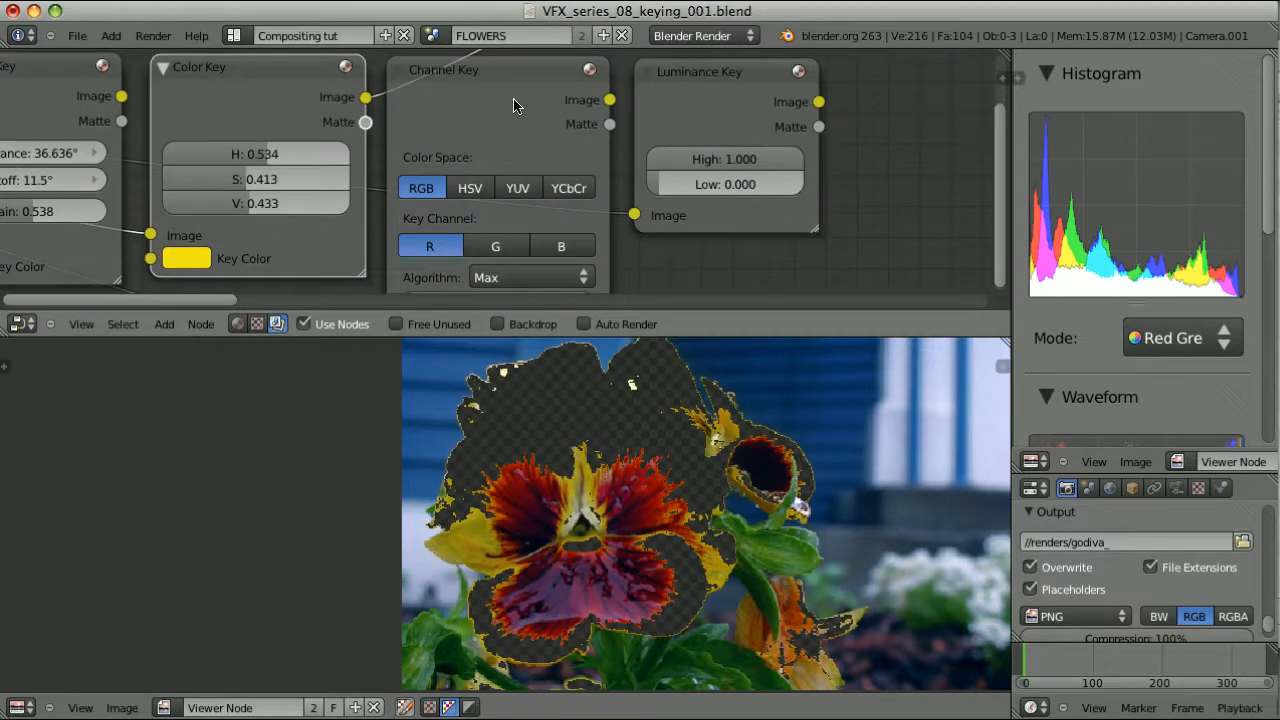
Preview the Luminance Key matte, nudge its Low to 0.374, and zoom out to the Add menu
ctrl+shift+click(698, 82)
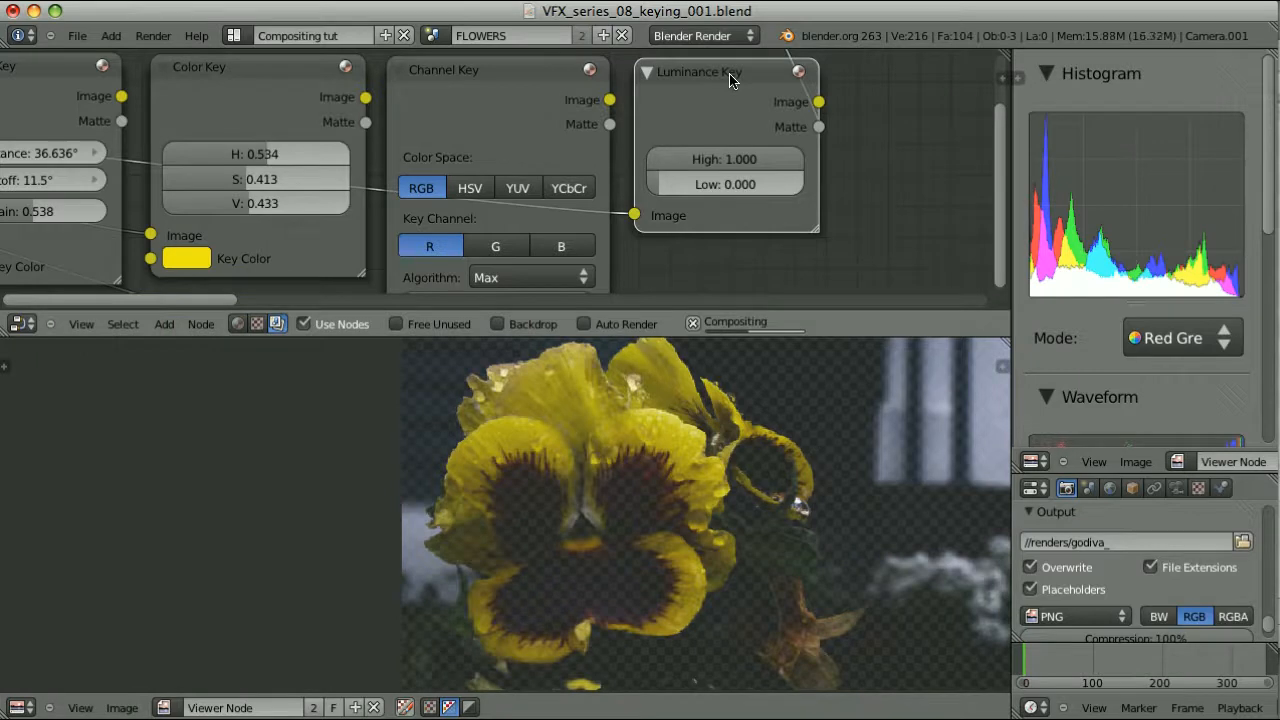
drag(662, 188, 747, 164)
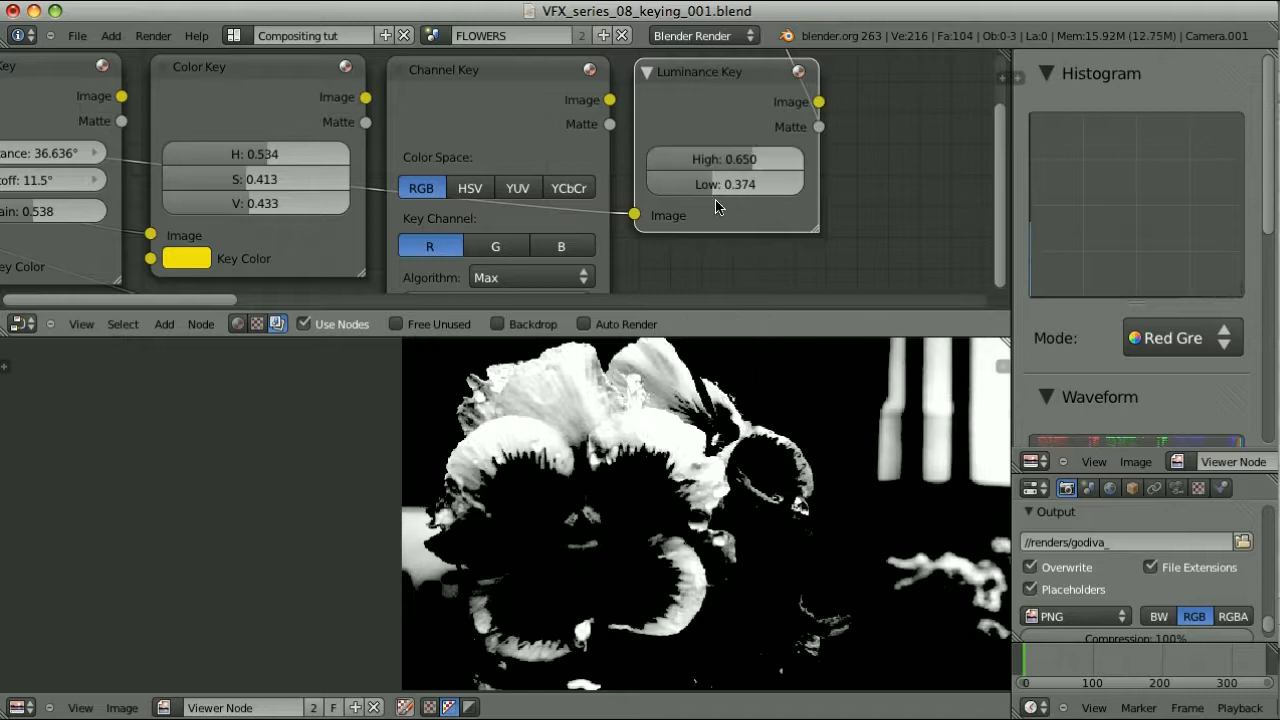
scroll(846, 163, down, 3)
scroll(766, 191, down, 1)
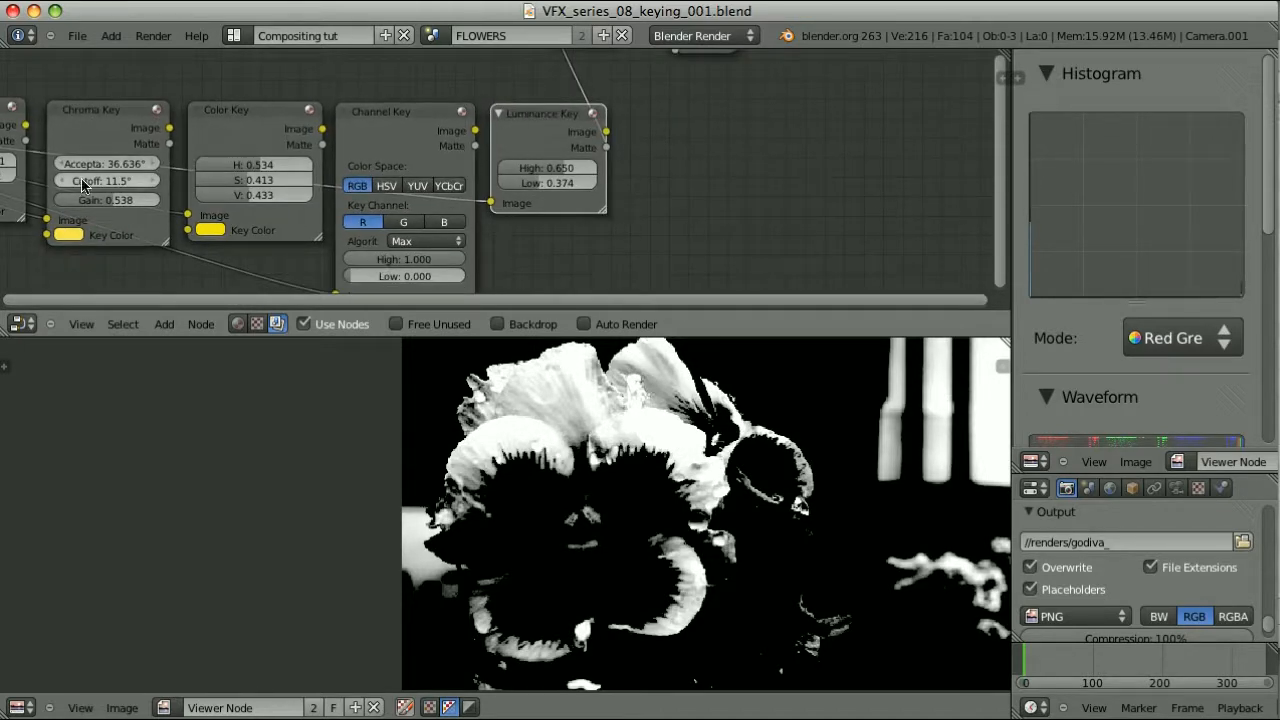
key(shift+a)
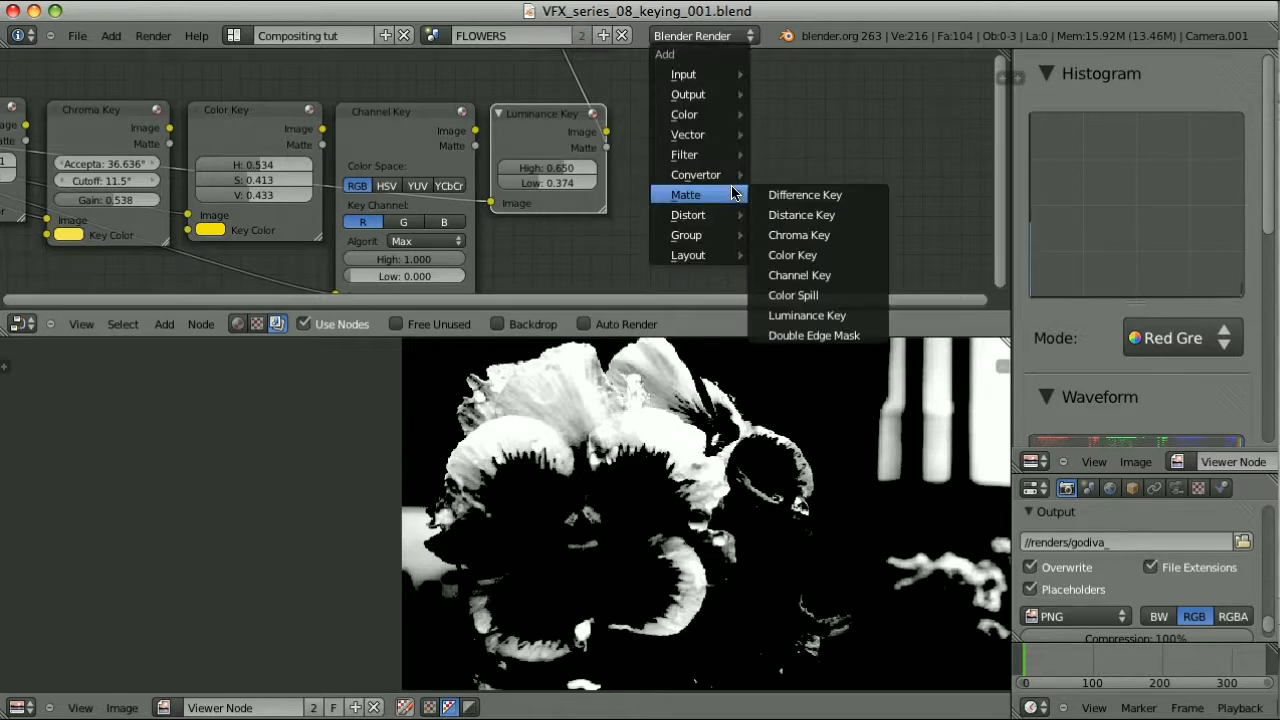
Add a ColorRamp right of the Luminance Key, feed the image into its Fac, and preview it
mouse_move(703, 176)
click(795, 176)
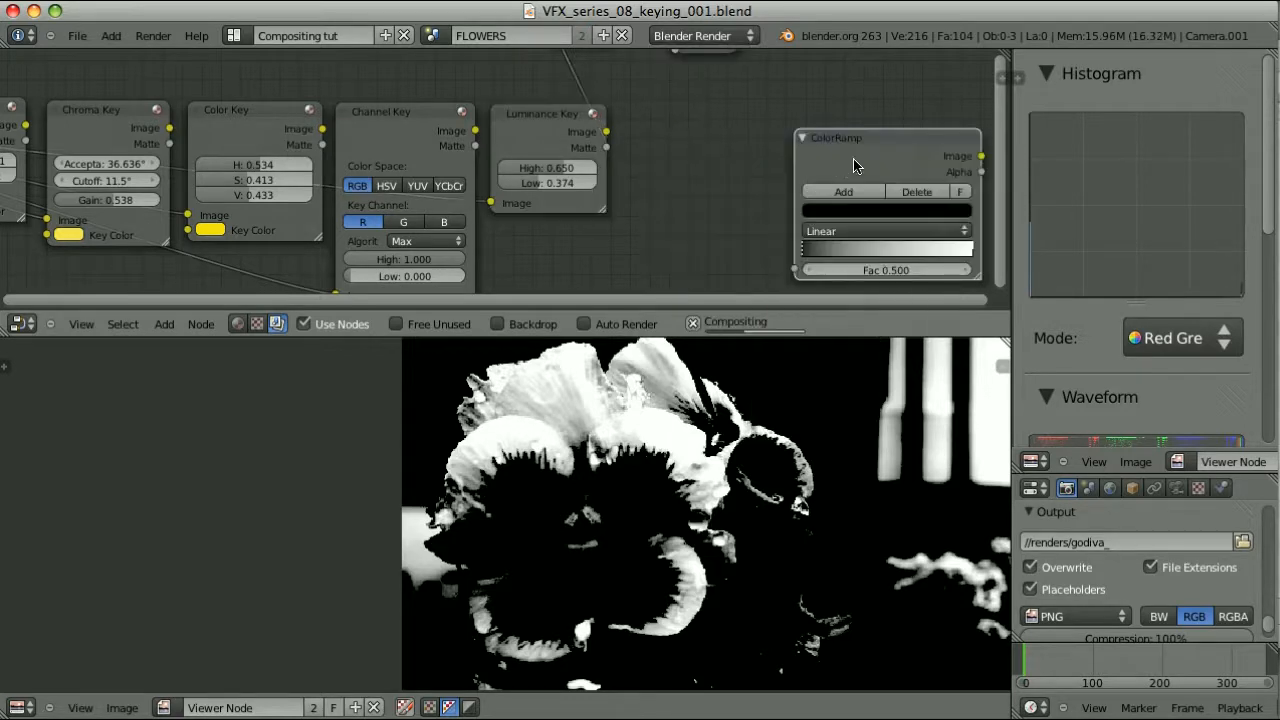
click(786, 130)
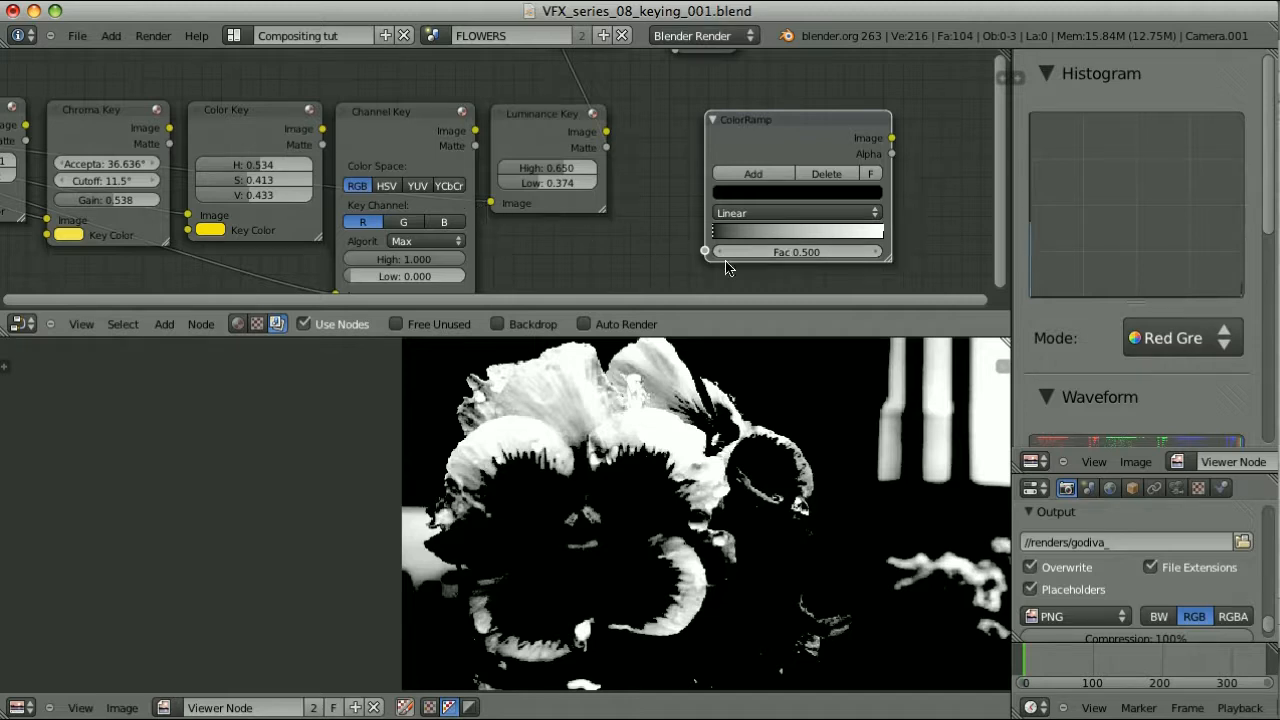
drag(490, 203, 706, 251)
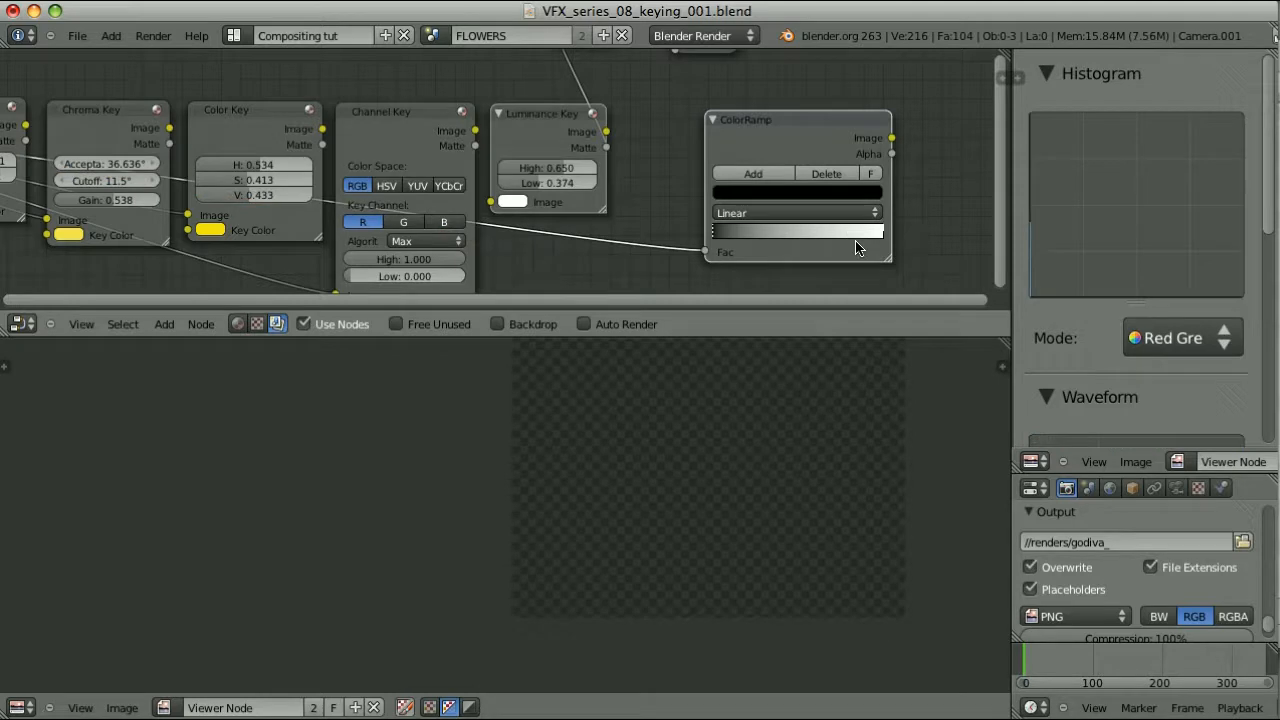
ctrl+shift+click(827, 122)
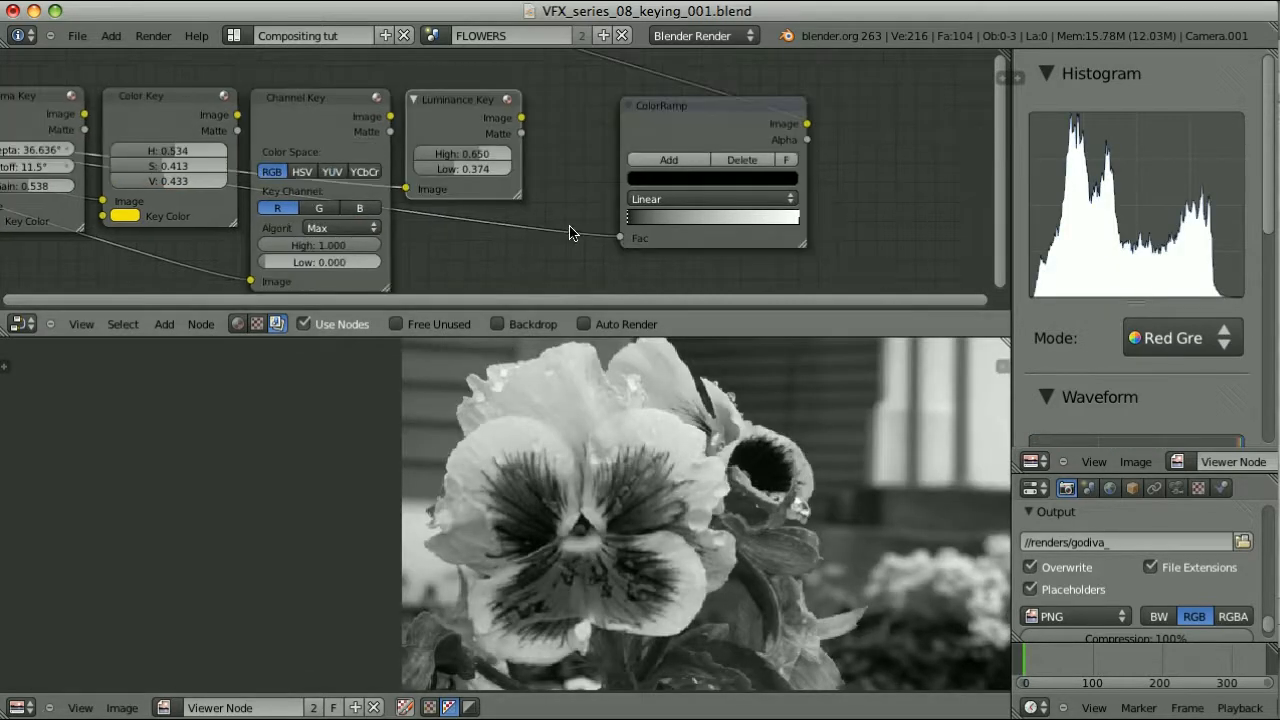
Set the Luminance Key High to 1.000 and Low to 0.000, then shift the ColorRamp further right
ctrl+shift+click(466, 106)
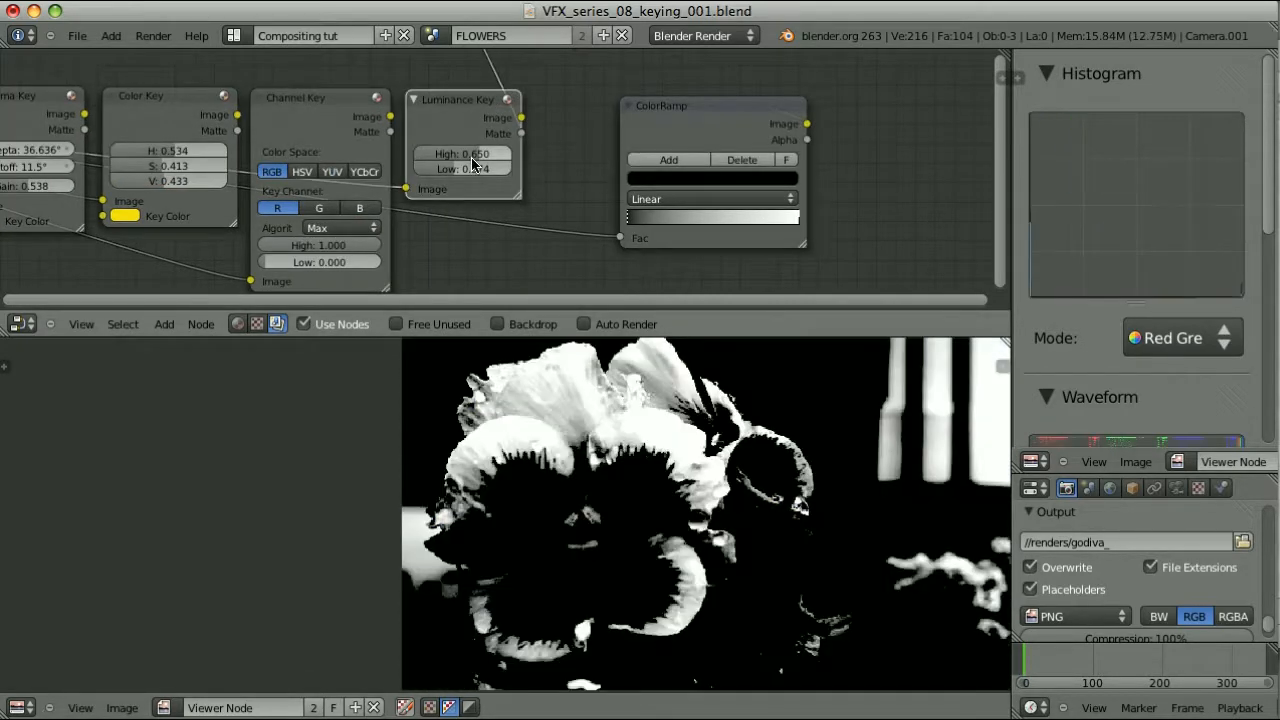
drag(480, 157, 551, 157)
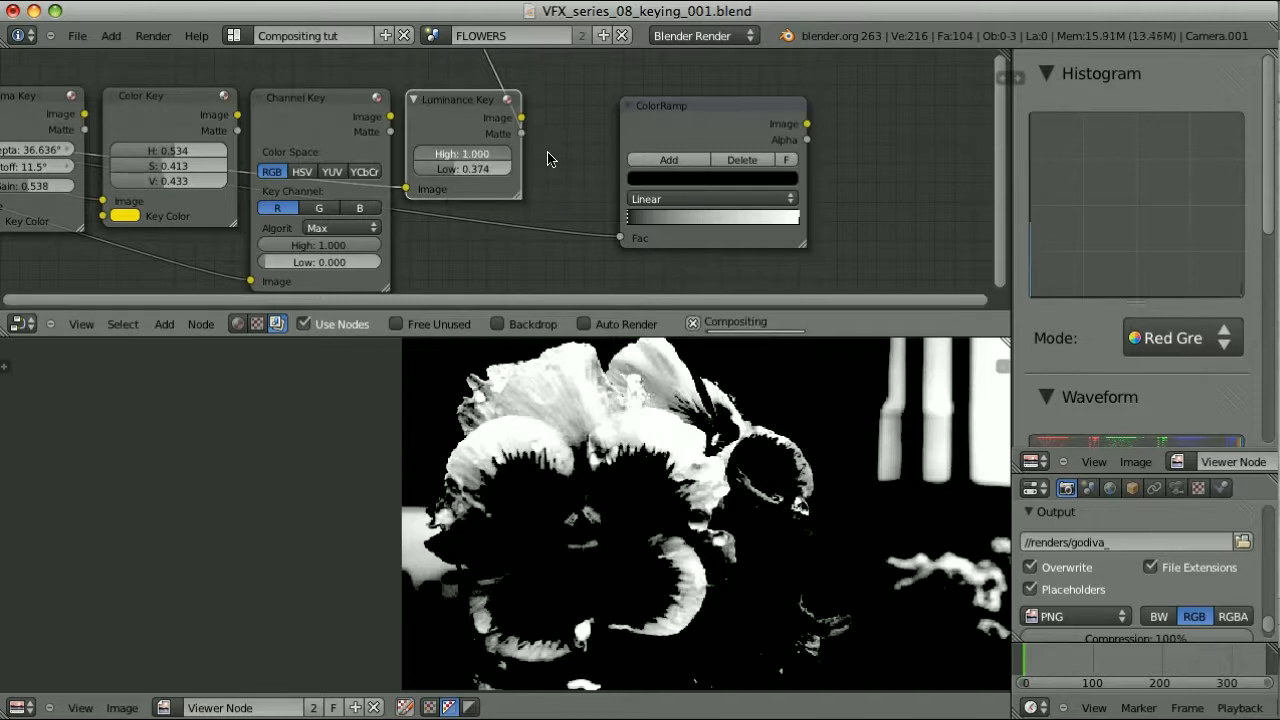
drag(432, 178, 402, 178)
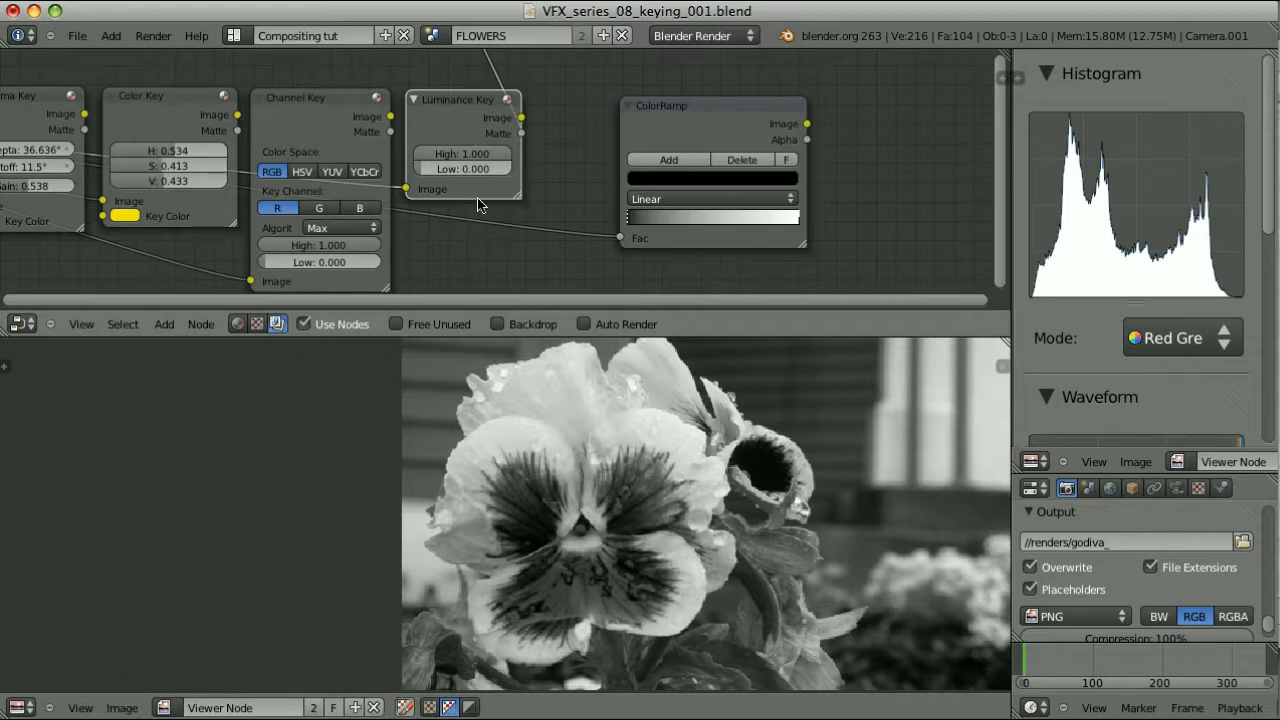
ctrl+shift+click(737, 115)
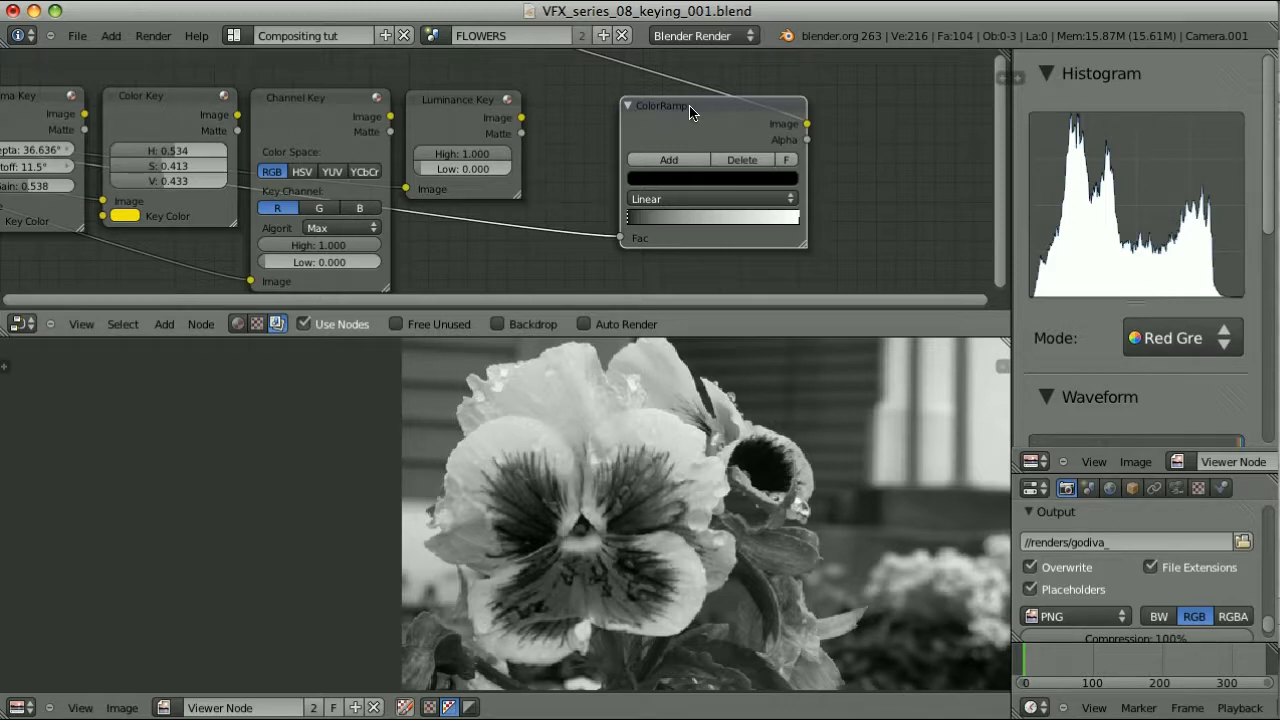
drag(735, 108, 882, 95)
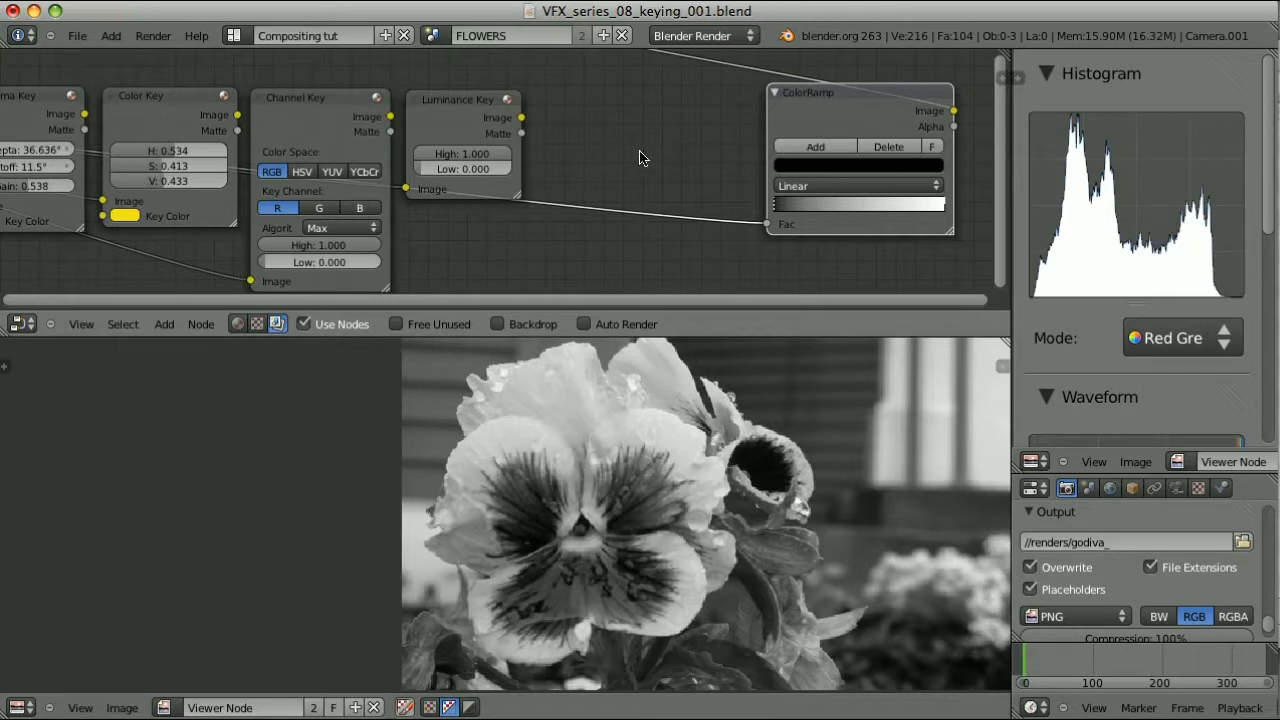
Insert a Separate YUVA node on the link into the ColorRamp's Fac input
key(shift+a)
mouse_move(630, 174)
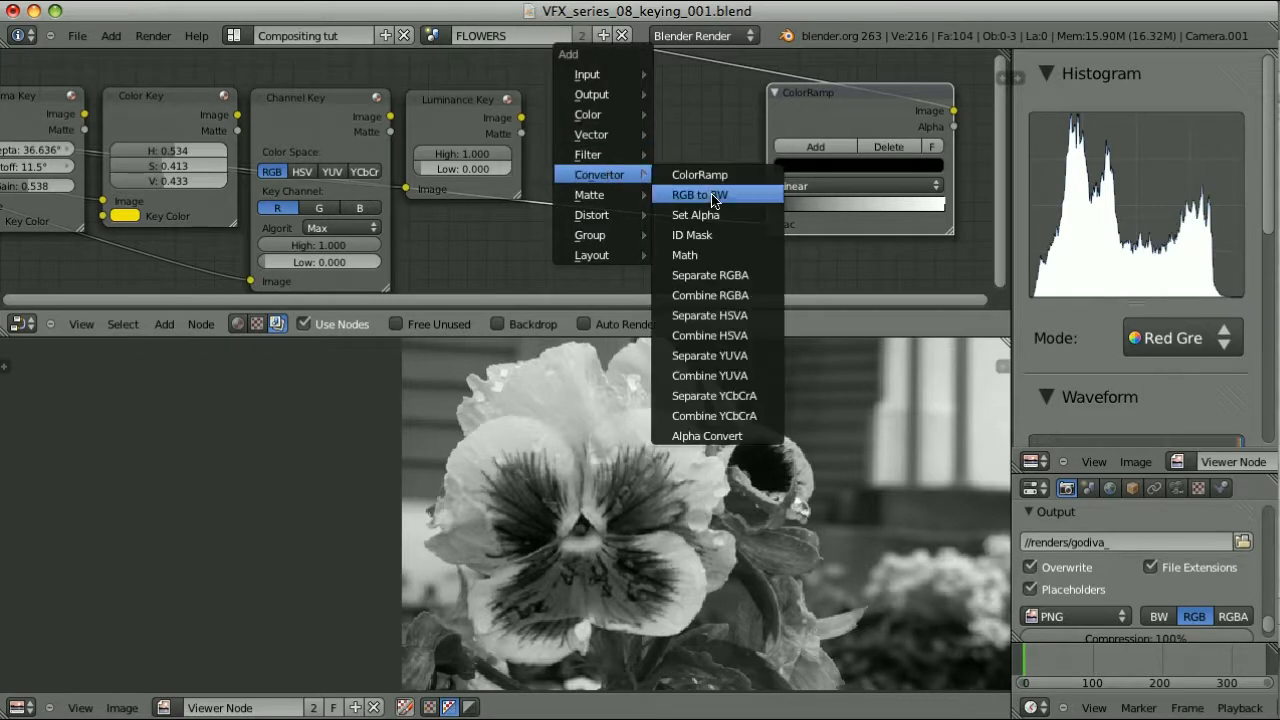
click(710, 355)
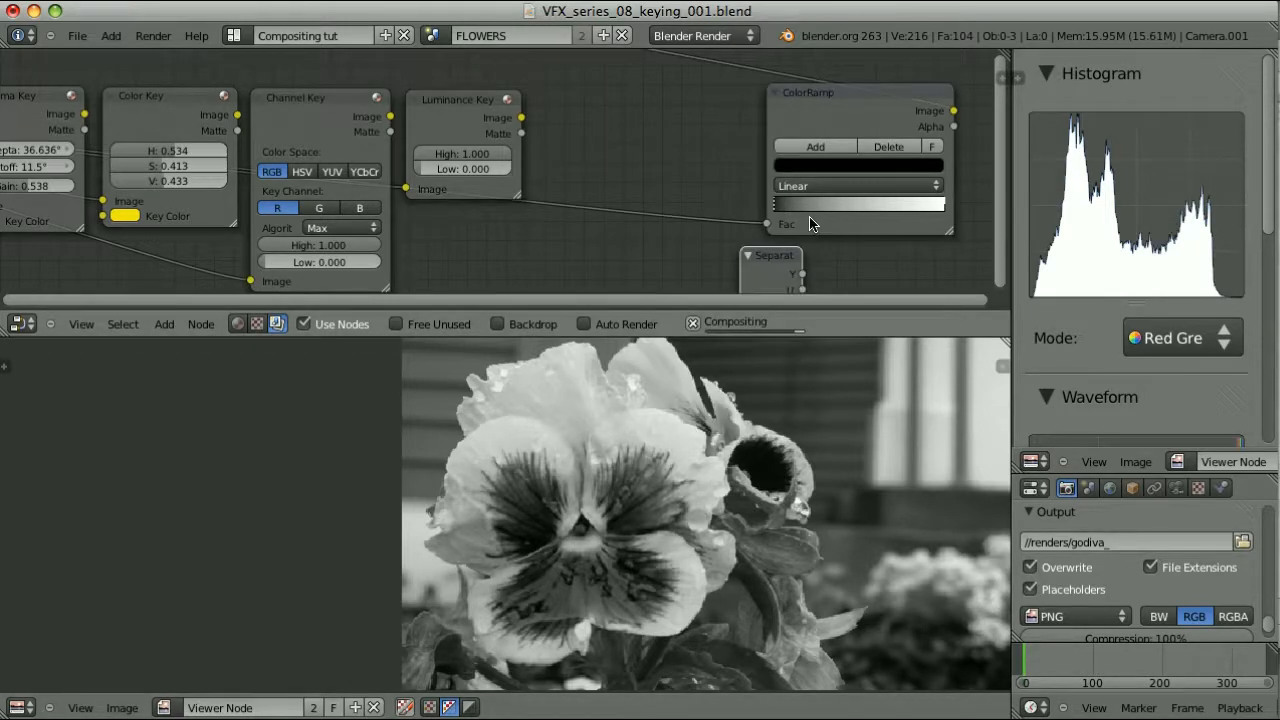
click(666, 130)
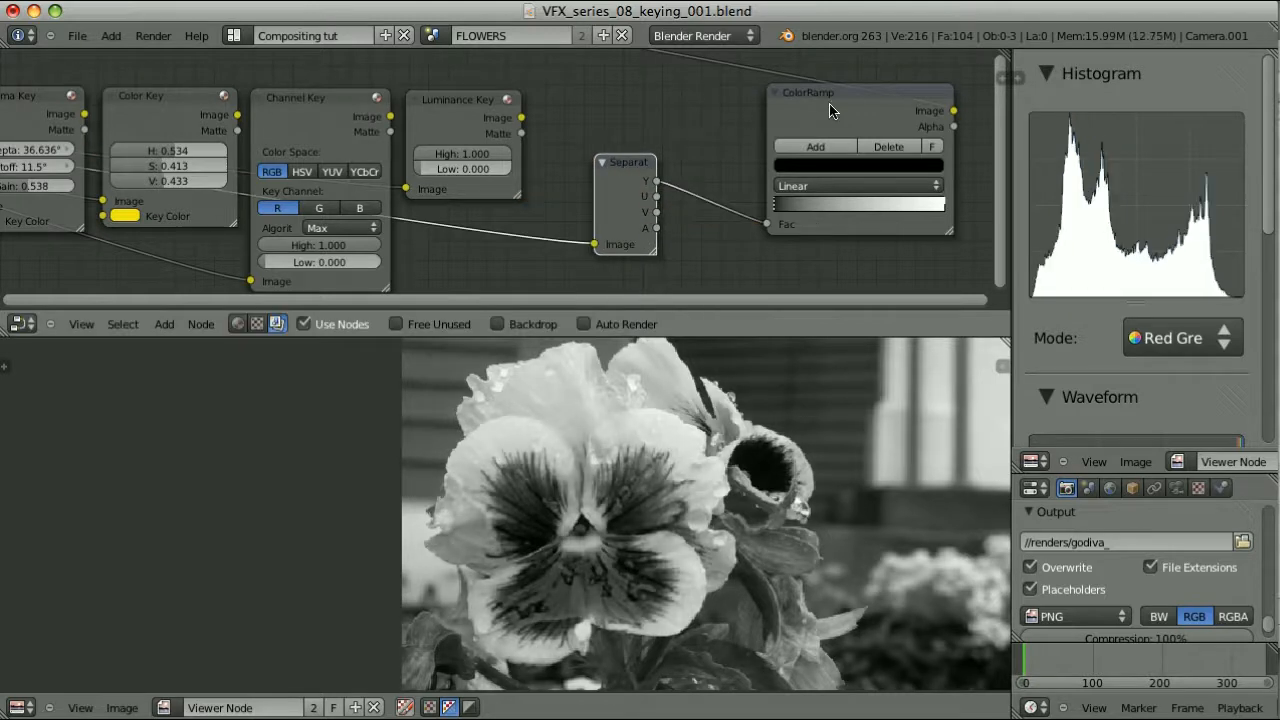
drag(834, 100, 786, 114)
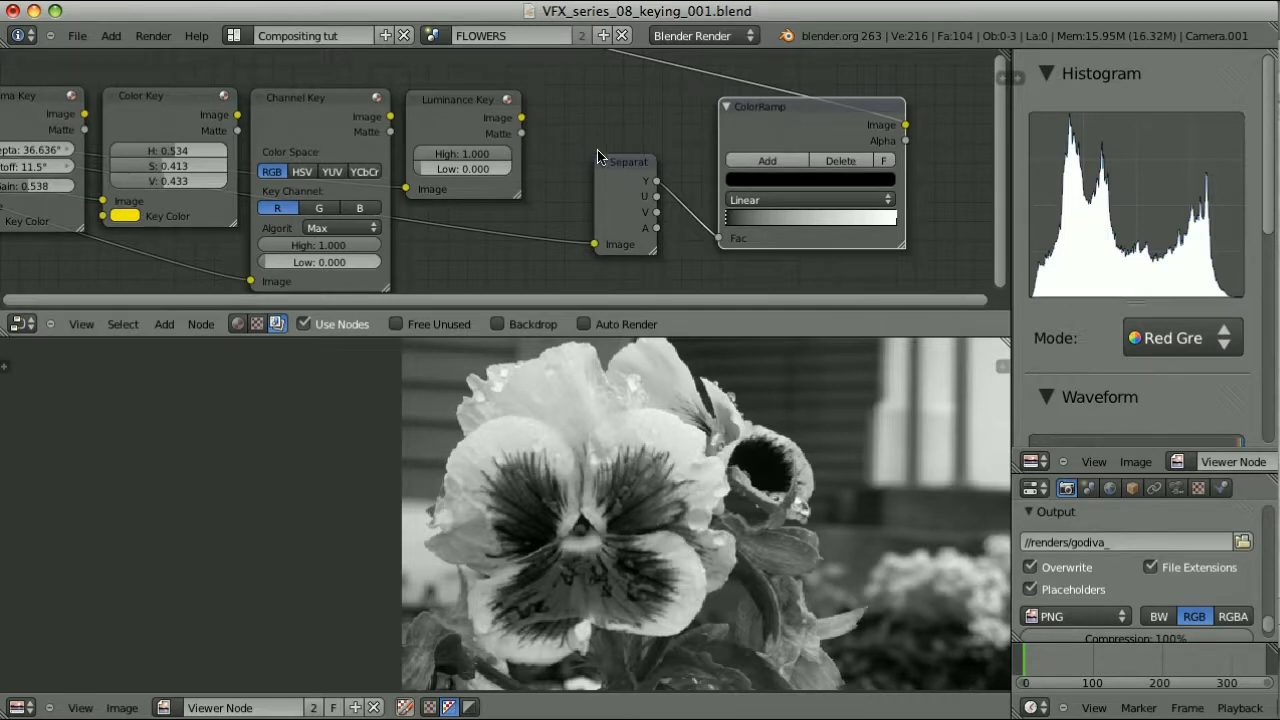
Compare the Luminance Key and ColorRamp previews and reselect the Separate YUVA node
ctrl+shift+click(448, 106)
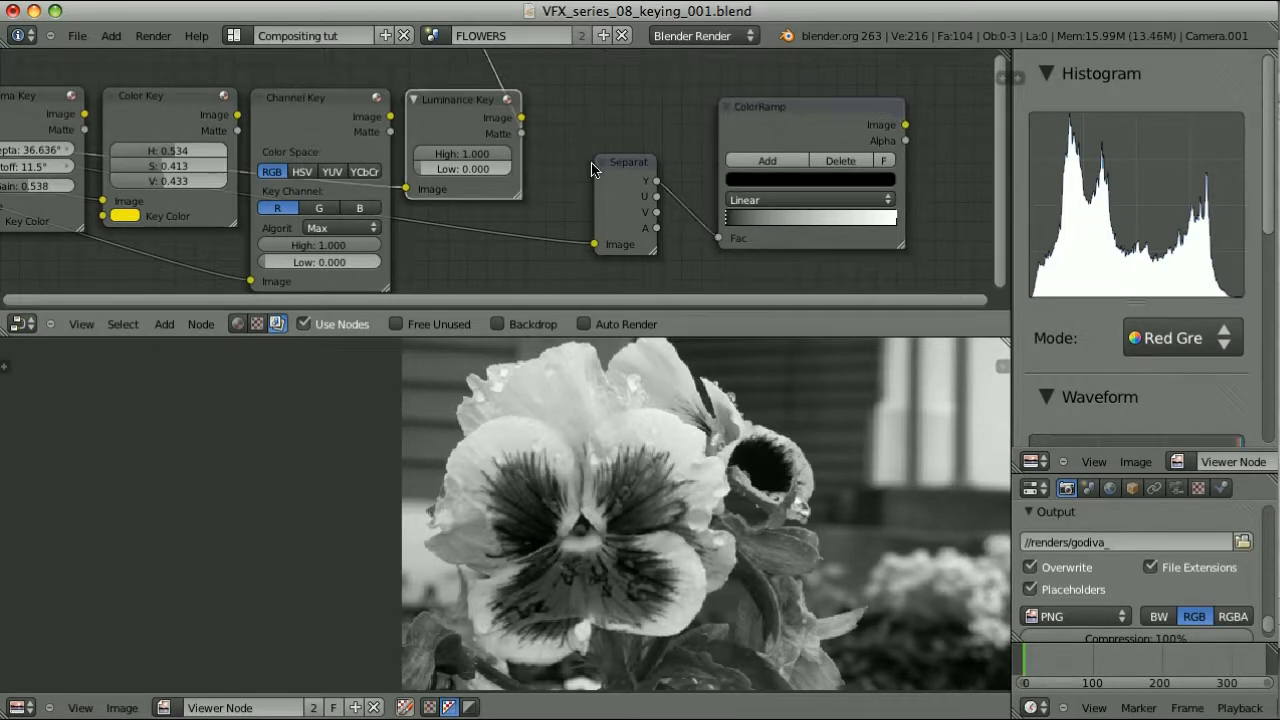
ctrl+shift+click(813, 116)
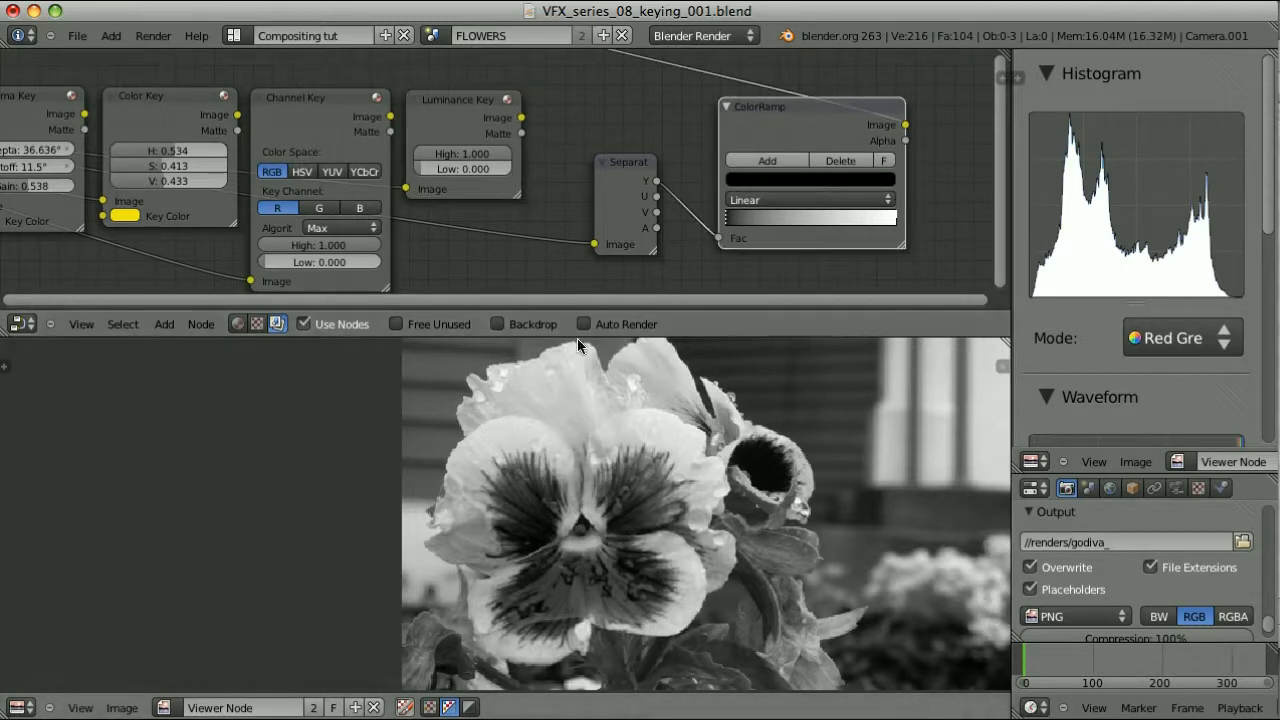
click(451, 102)
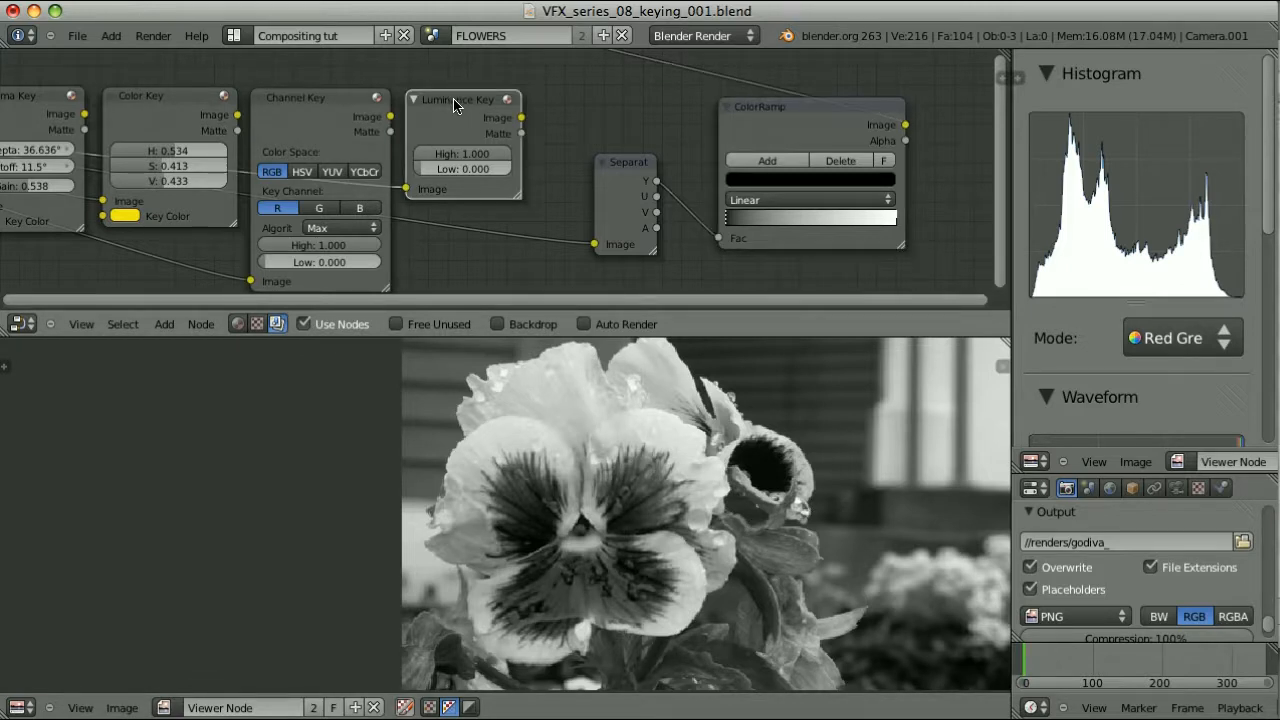
click(627, 166)
click(803, 112)
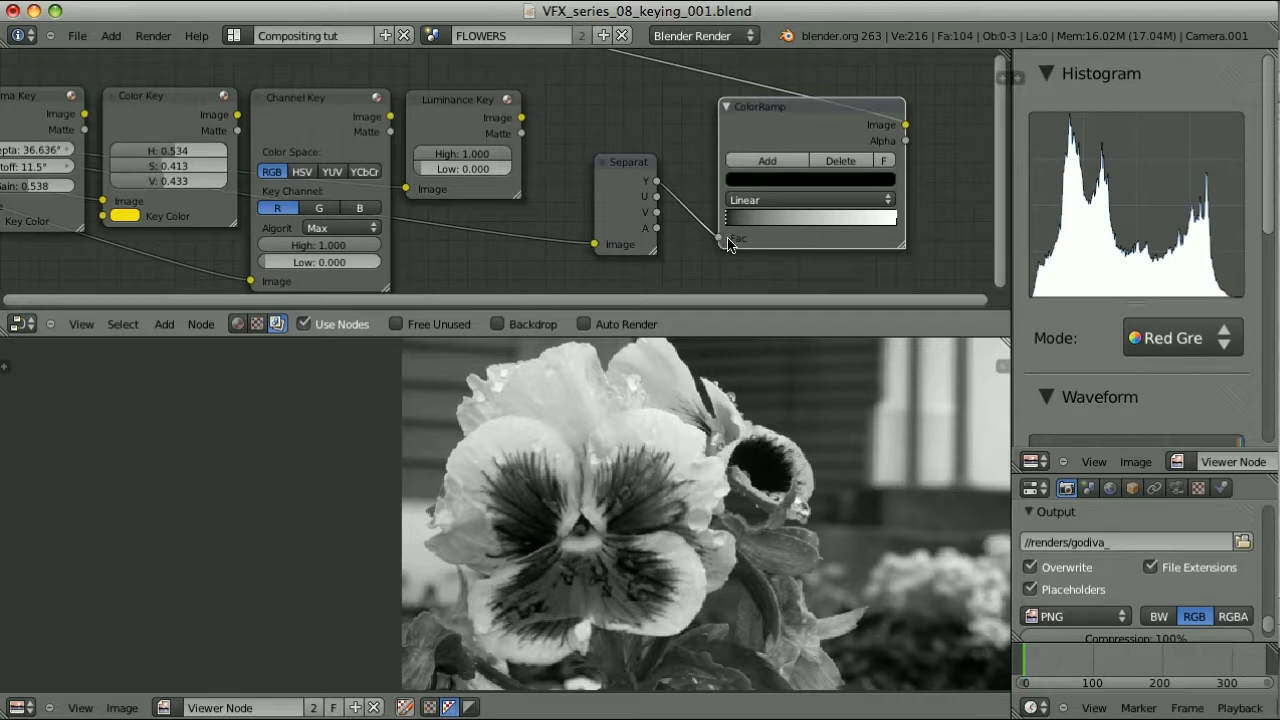
click(632, 172)
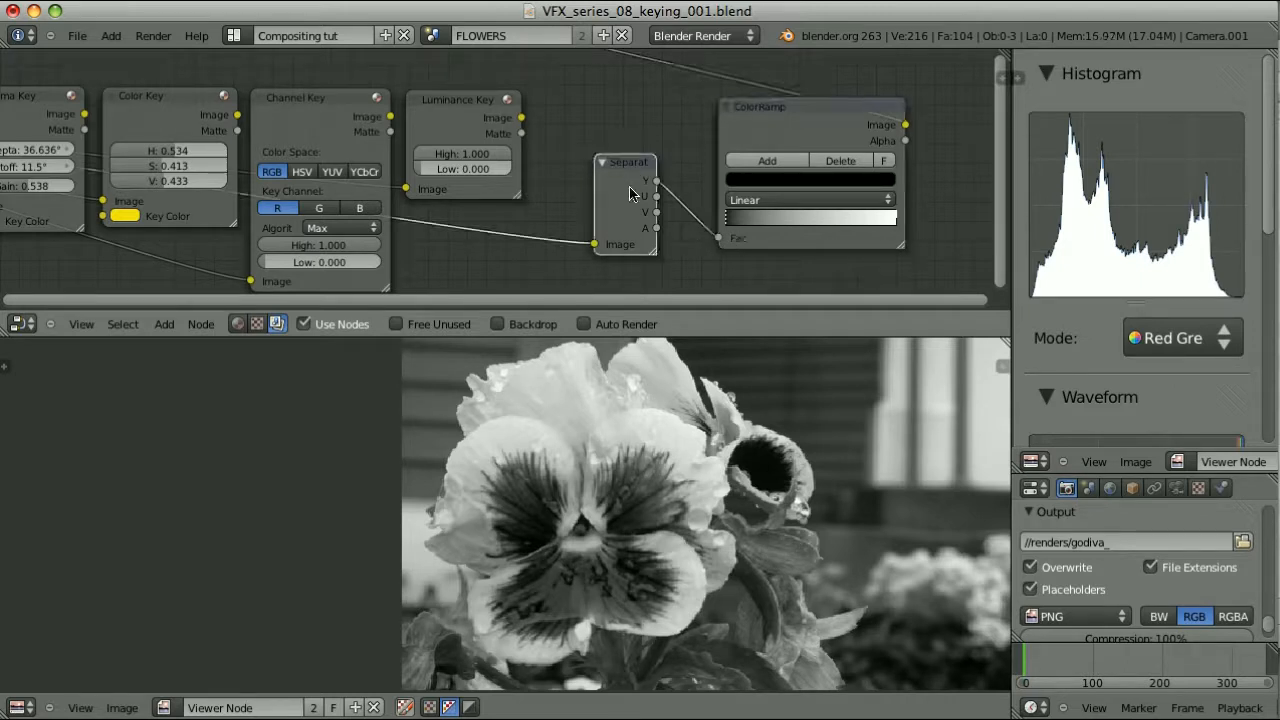
Add an RGB to BW node and connect its Val output to ColorRamp Fac
key(shift+a)
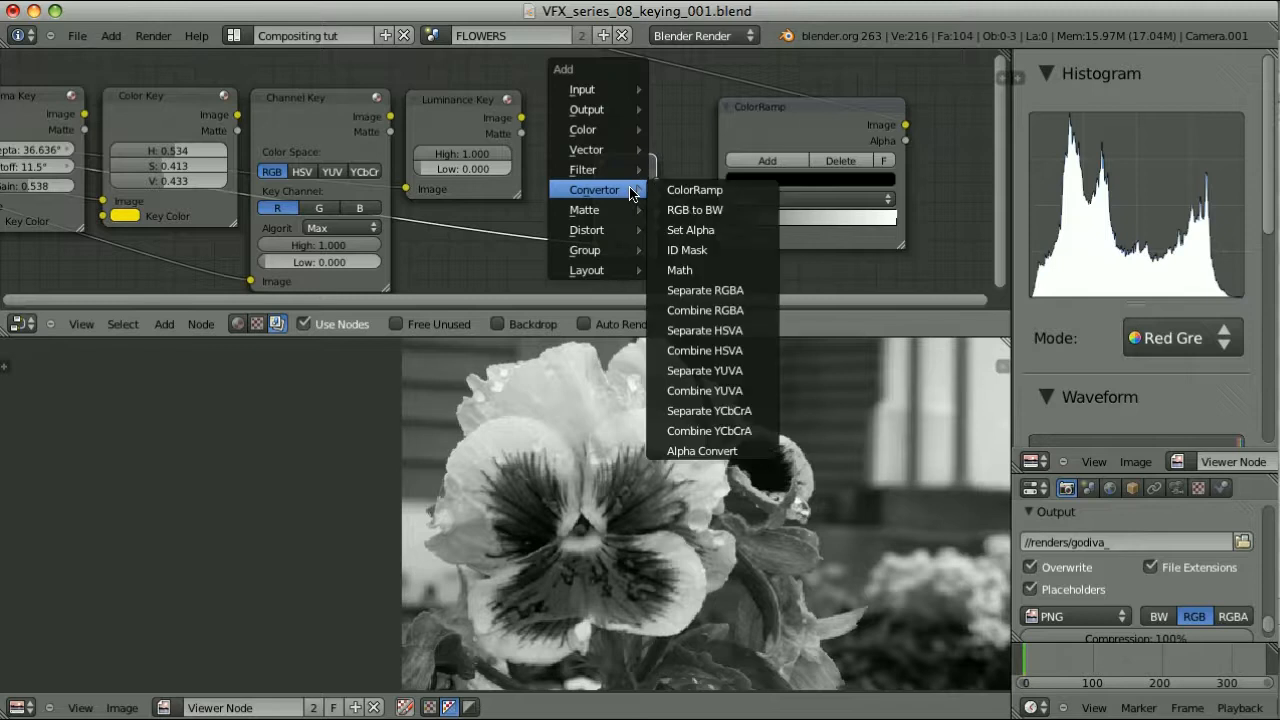
click(725, 203)
click(600, 102)
middle_drag(204, 168, 710, 168)
middle_drag(841, 174, 153, 181)
drag(463, 108, 536, 243)
Split the node editor into two areas, framing the Chroma Key, Color Key, Image and Difference Key nodes
drag(1004, 56, 281, 75)
middle_drag(105, 158, 506, 172)
middle_drag(58, 194, 262, 160)
middle_drag(98, 163, 520, 194)
scroll(666, 205, down, 5)
middle_drag(663, 200, 660, 140)
Add a Separate RGBA node and link the source Image node into it
key(shift+a)
mouse_move(651, 206)
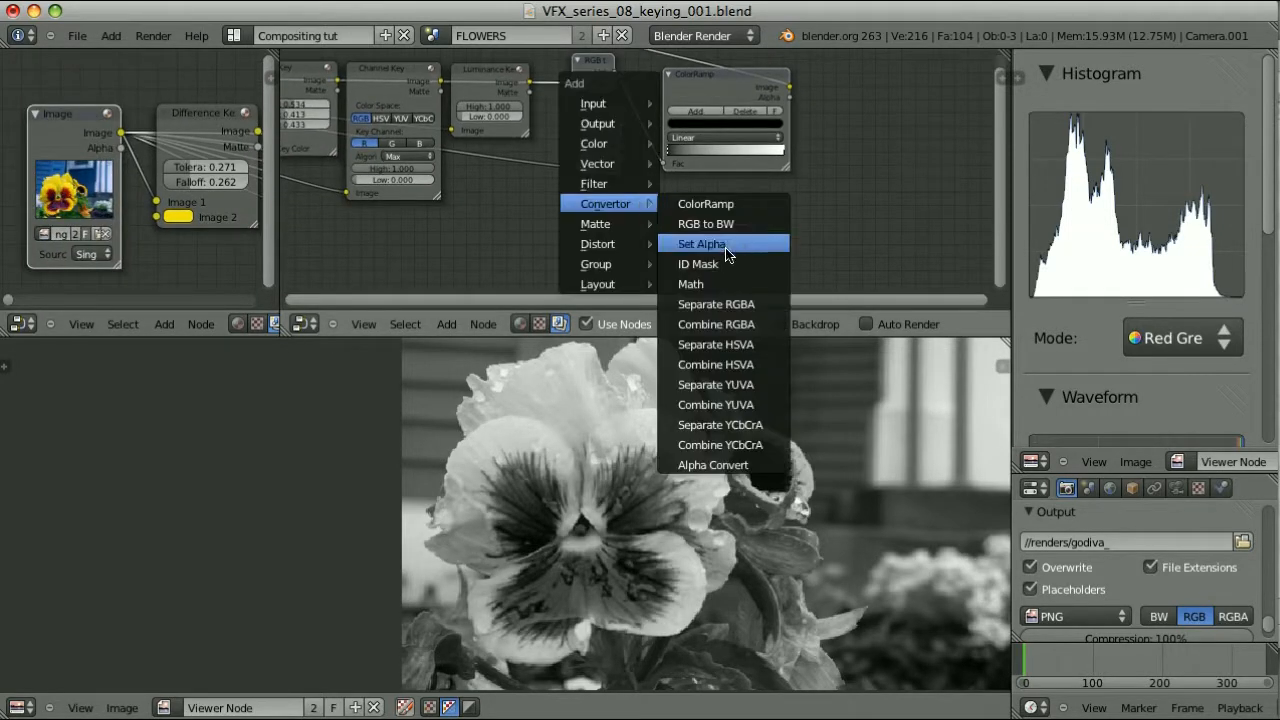
drag(767, 249, 397, 229)
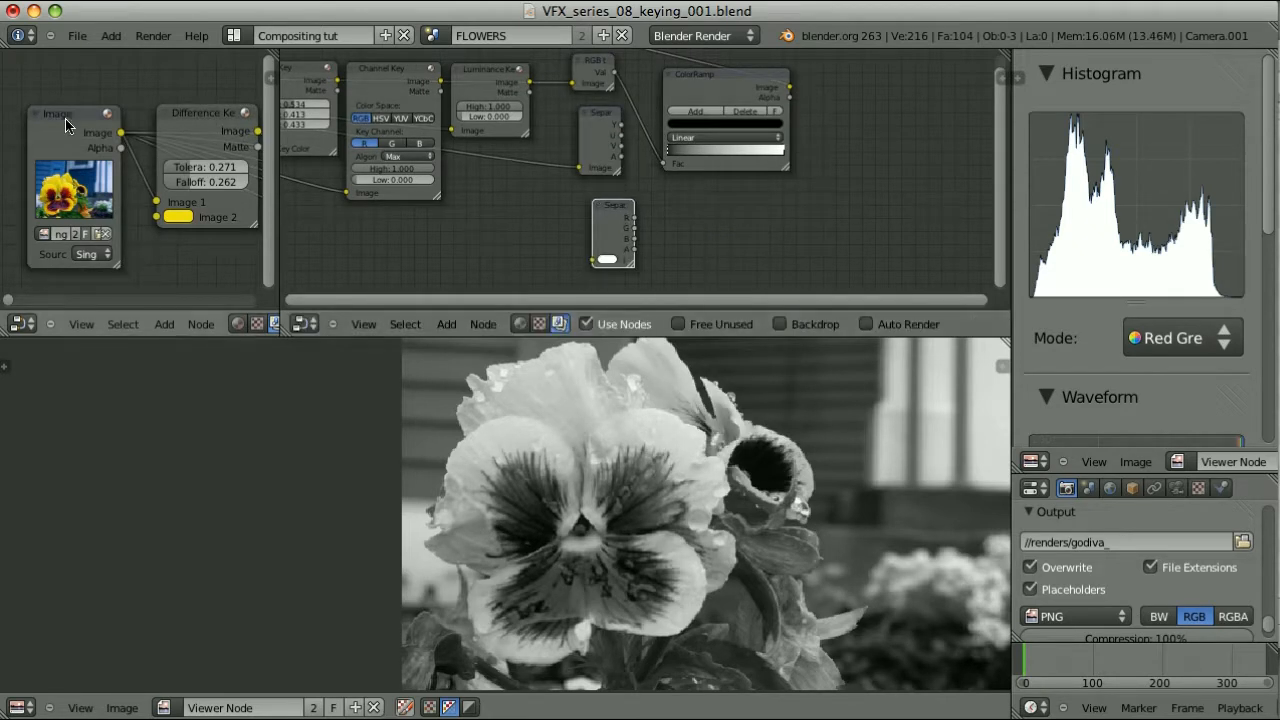
shift+click(122, 134)
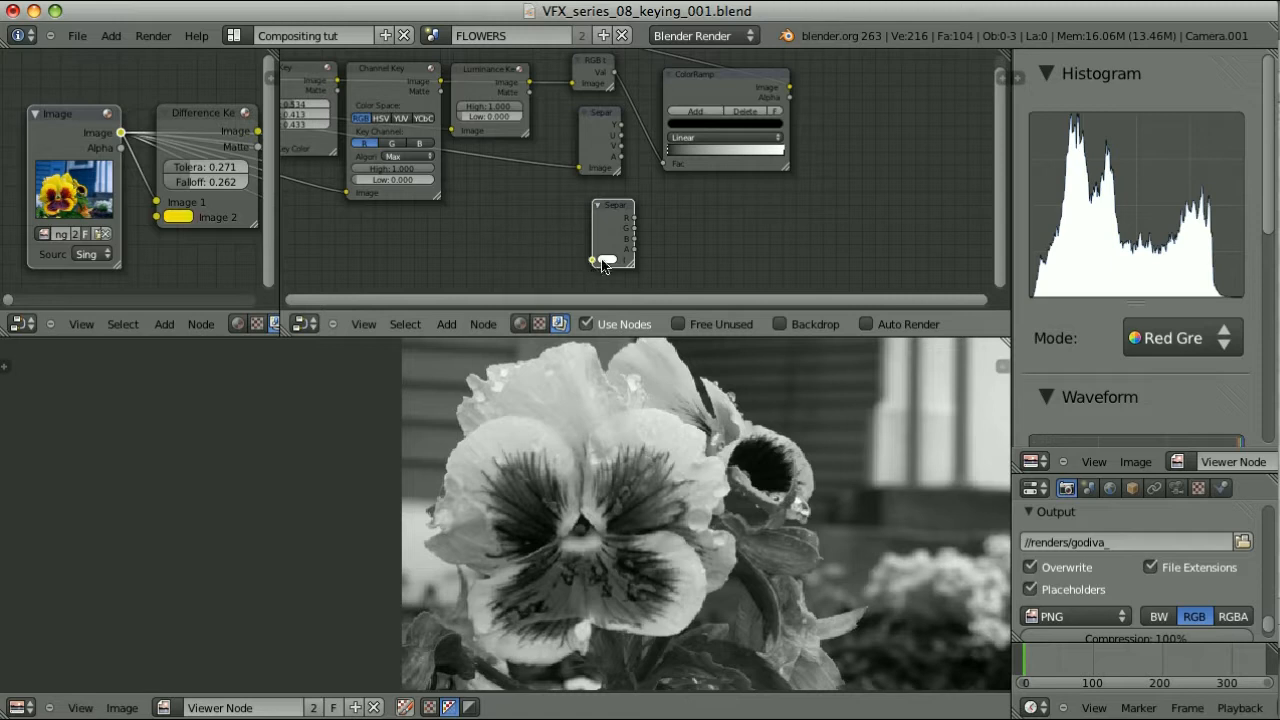
key(f)
click(620, 212)
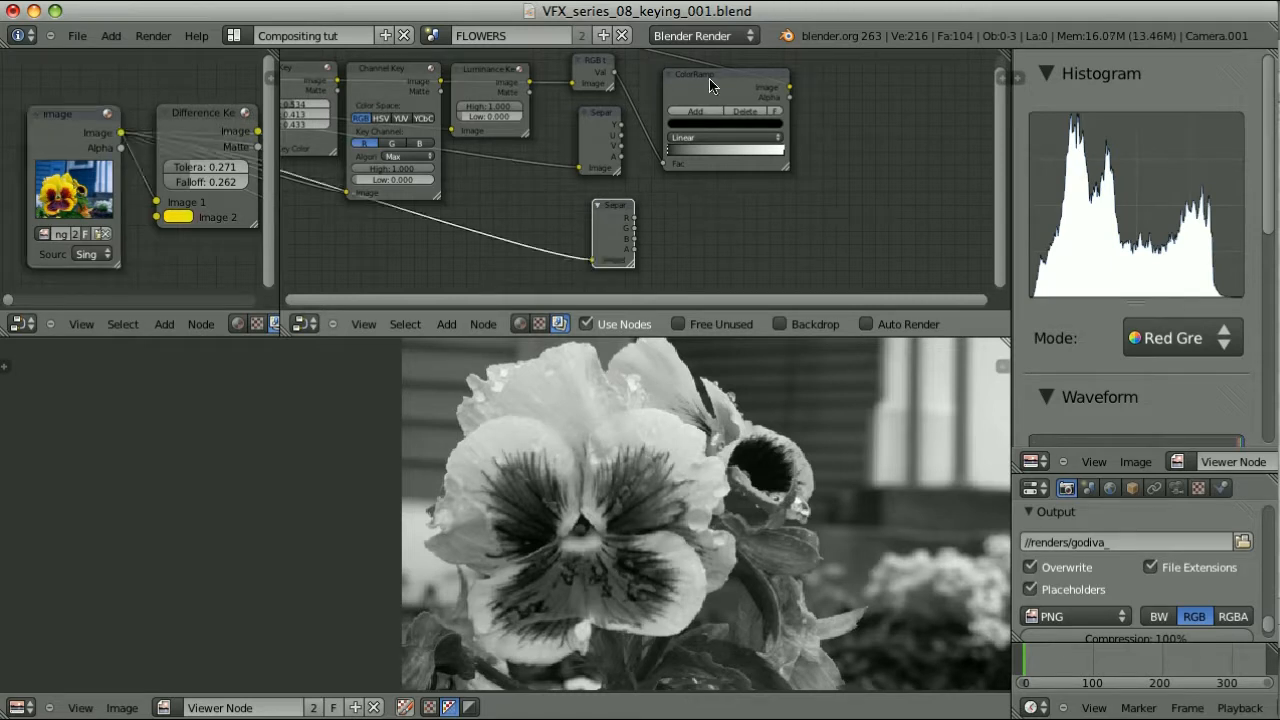
Drive ColorRamp Fac from Separate RGBA's R output and move both ramp stops inward
shift+click(710, 86)
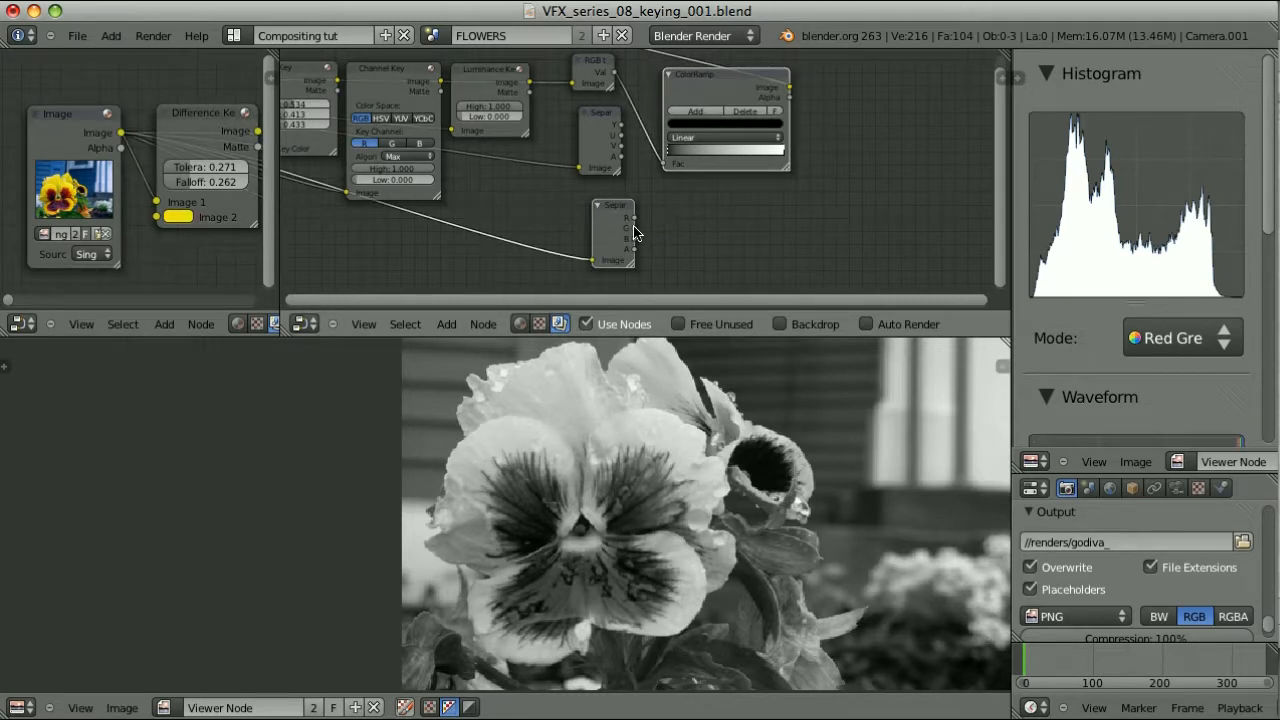
key(f)
click(775, 151)
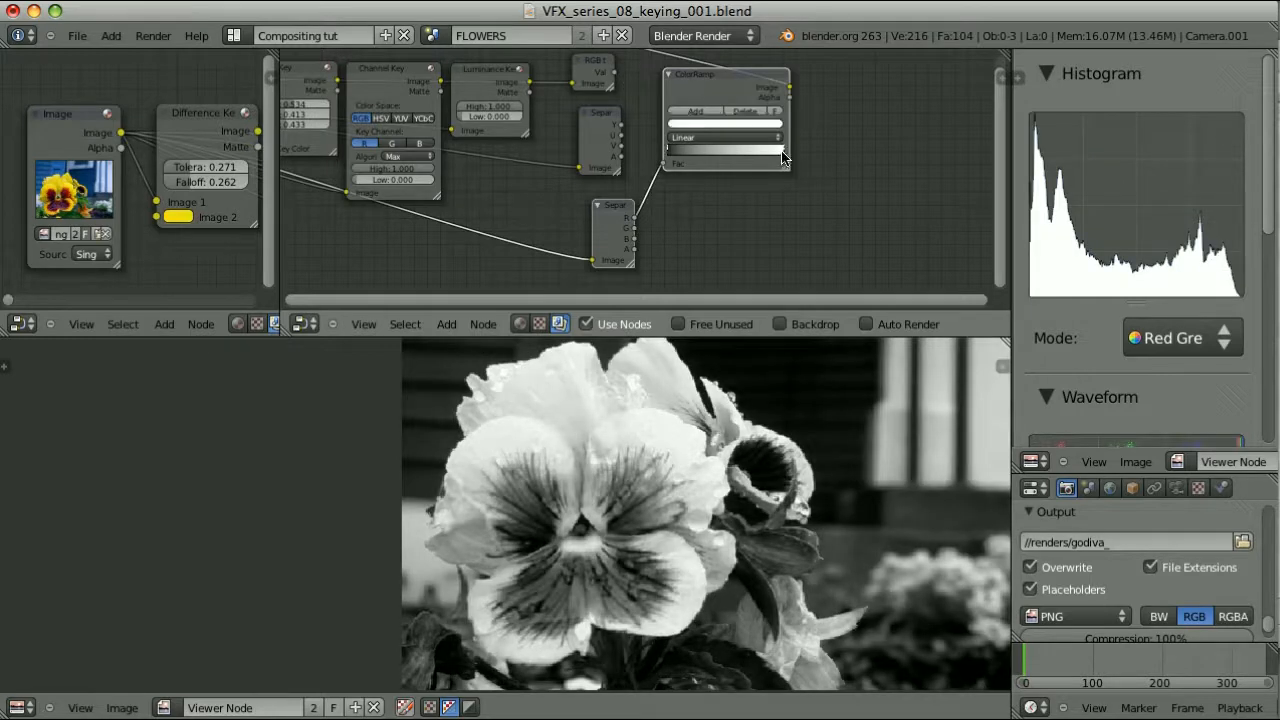
drag(768, 154, 748, 153)
drag(671, 152, 703, 154)
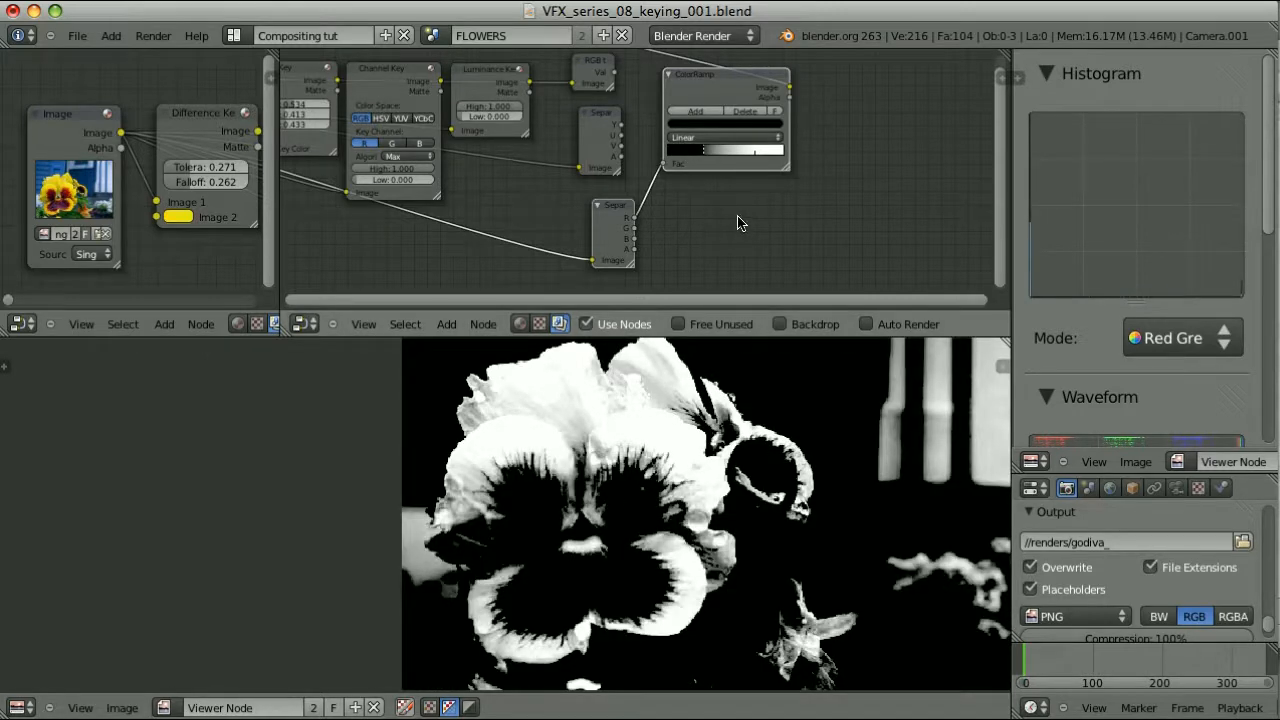
Move the Channel Key node to the right of the ColorRamp
click(378, 78)
key(g)
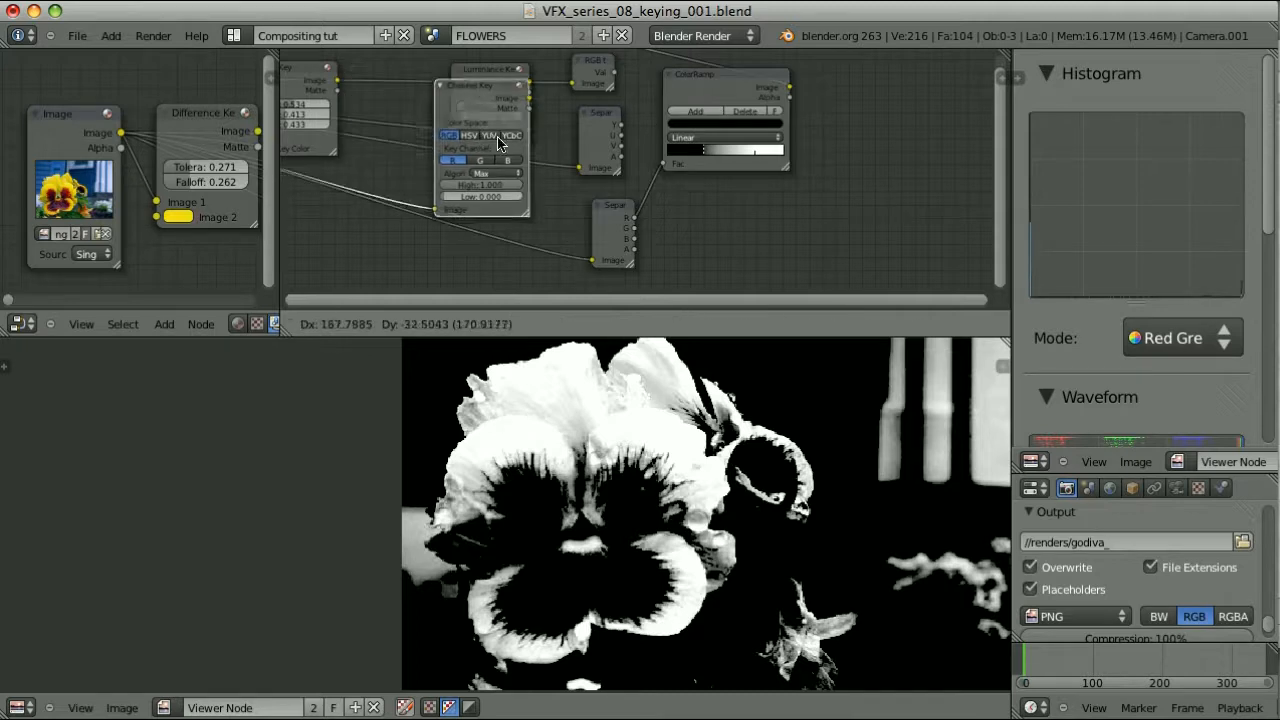
click(868, 166)
scroll(877, 198, up, 6)
middle_drag(873, 194, 411, 171)
scroll(566, 183, up, 1)
middle_drag(694, 191, 759, 169)
scroll(720, 203, down, 1)
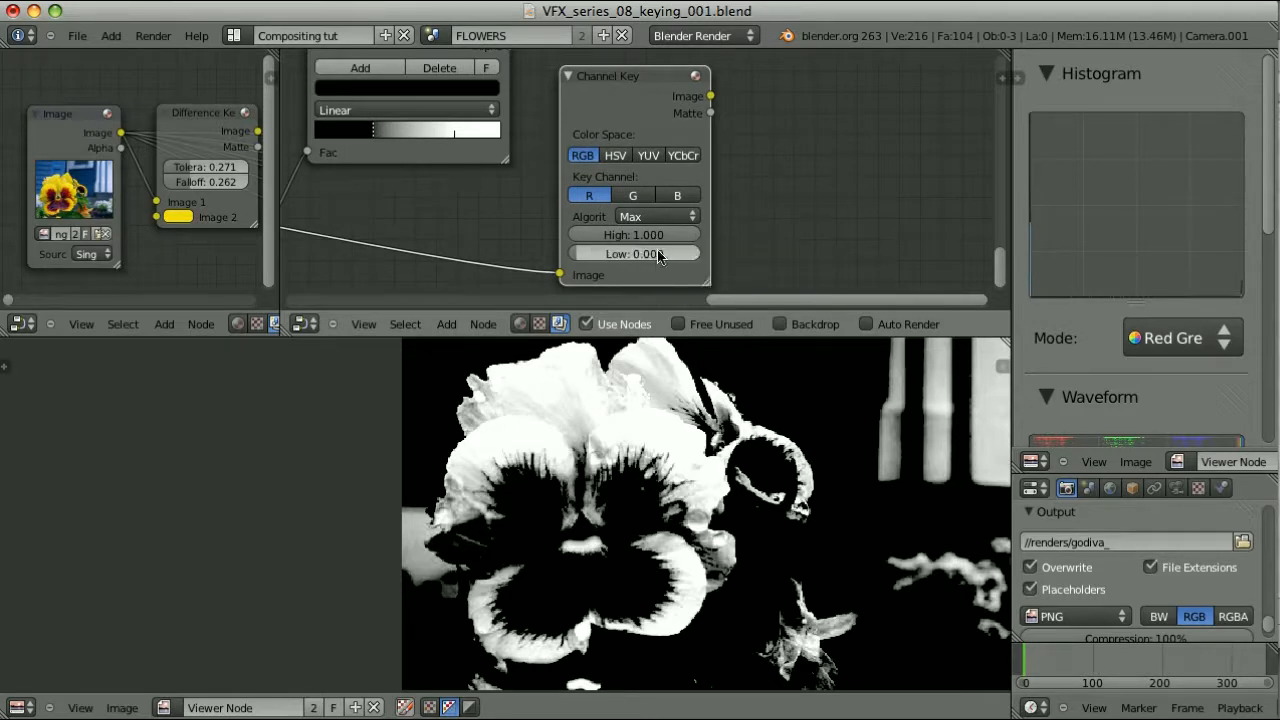
Shift the ColorRamp white stop and switch the Channel Key to the G channel
drag(455, 138, 455, 135)
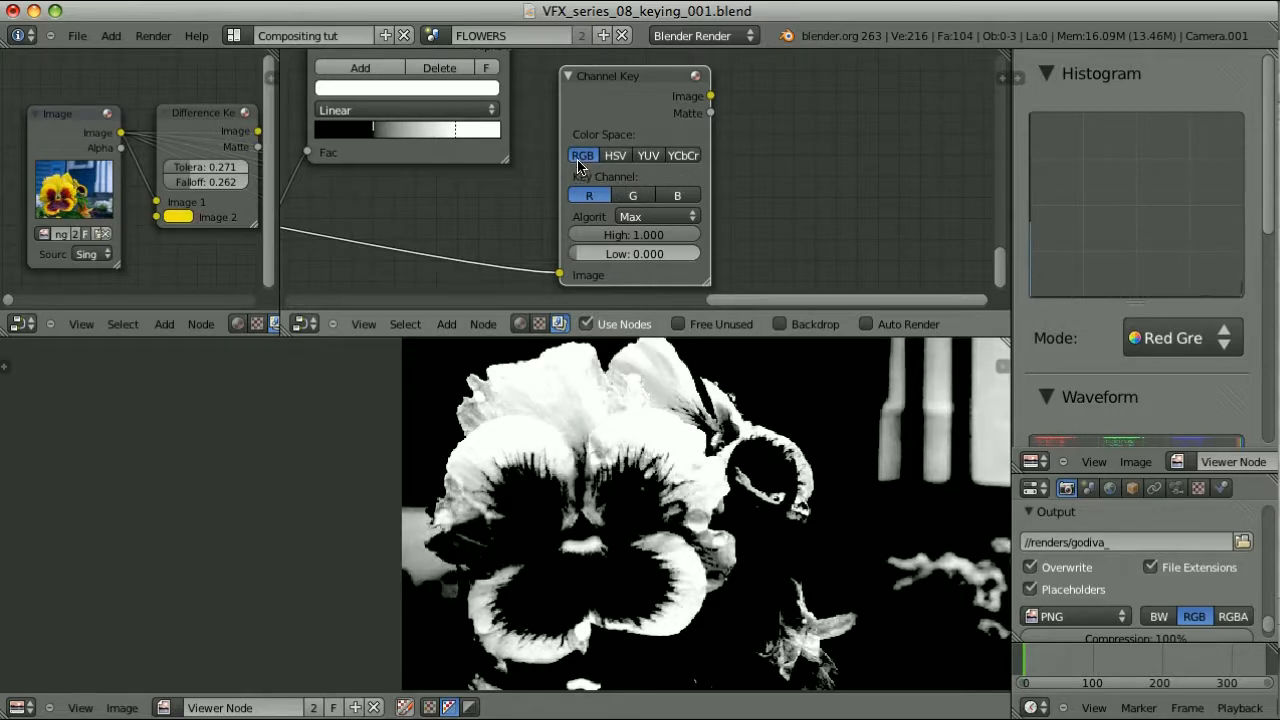
click(634, 196)
middle_drag(431, 209, 460, 221)
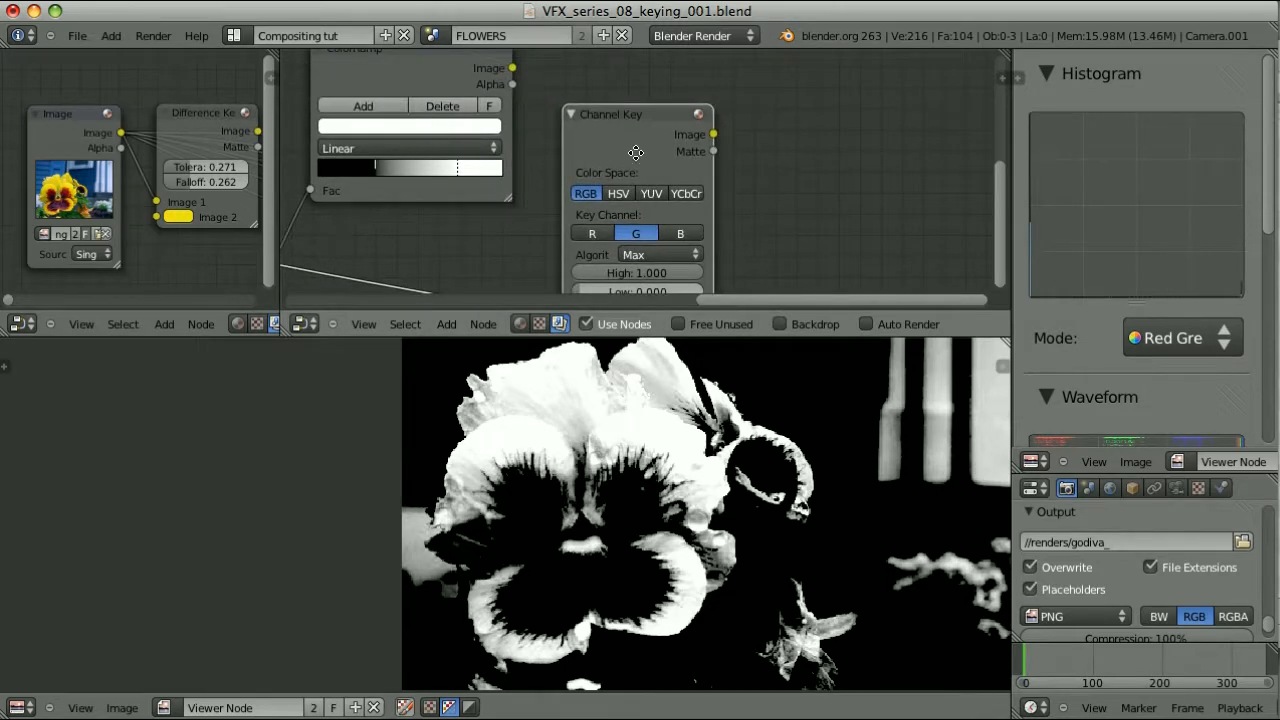
middle_drag(635, 151, 641, 113)
Key the R channel, show the Channel Key matte in the viewer, lower High to 0.734, raise Low
click(600, 197)
ctrl+shift+click(643, 90)
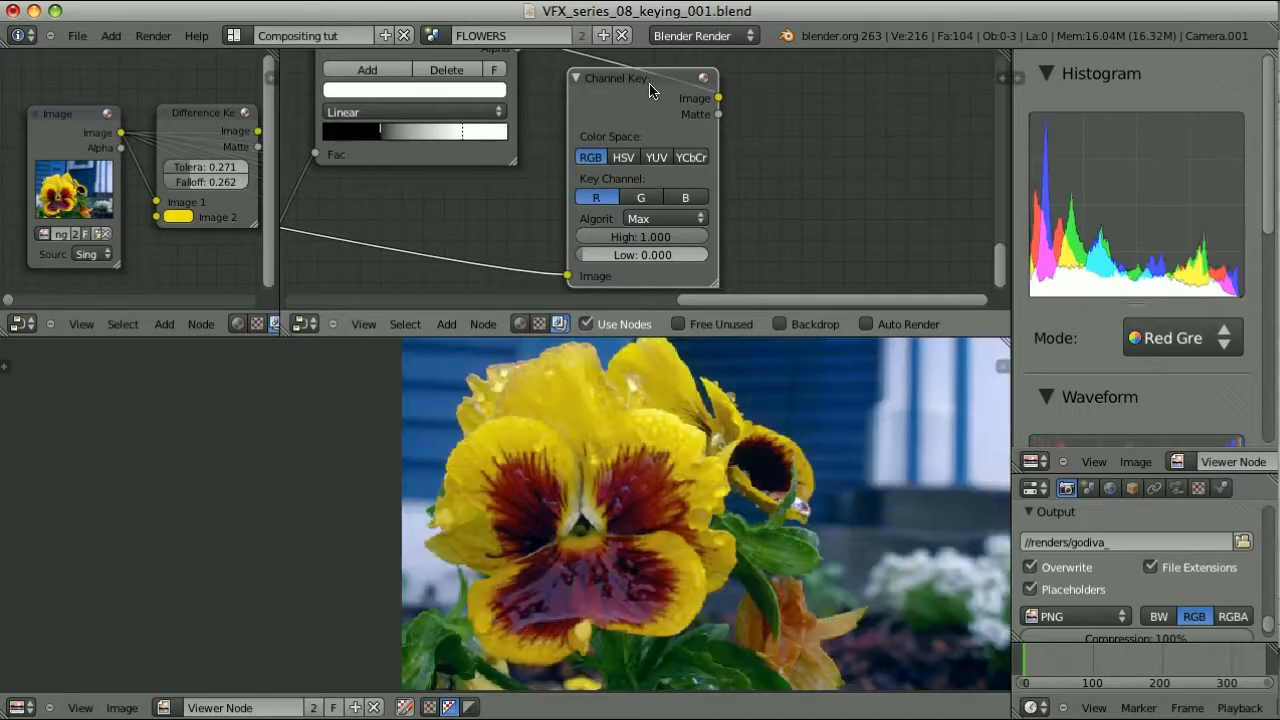
ctrl+shift+click(703, 120)
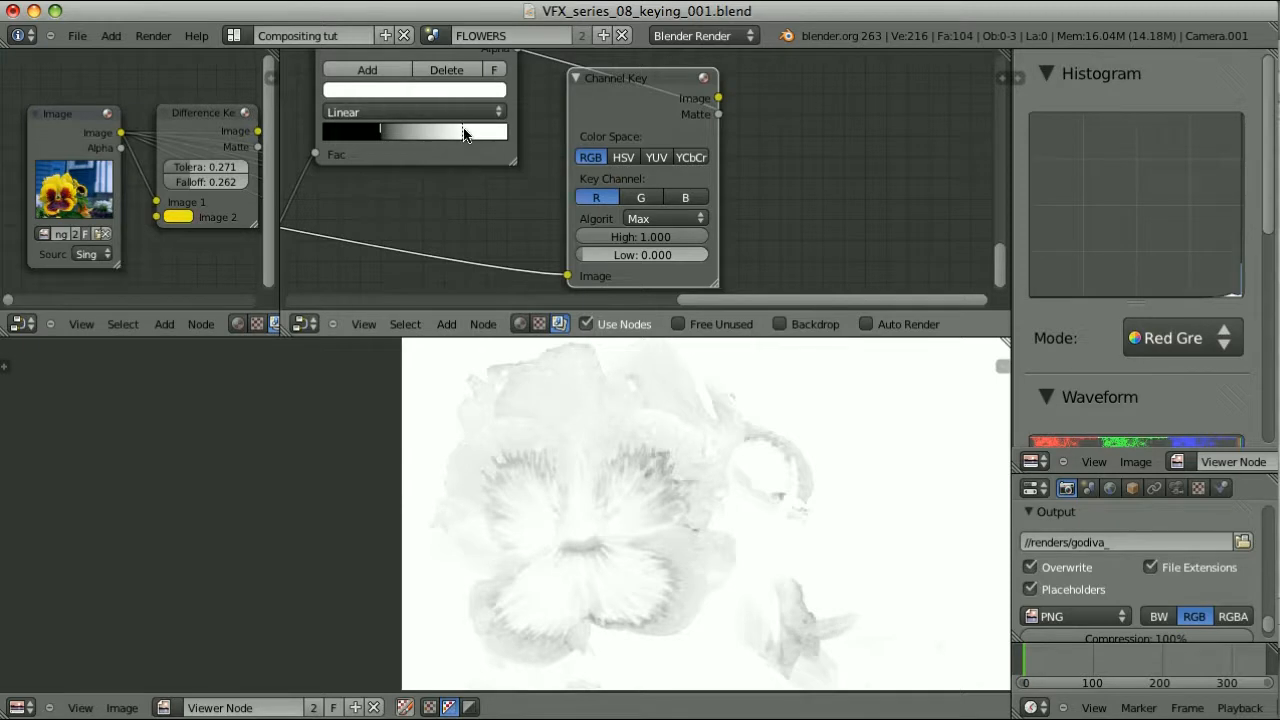
drag(706, 237, 673, 241)
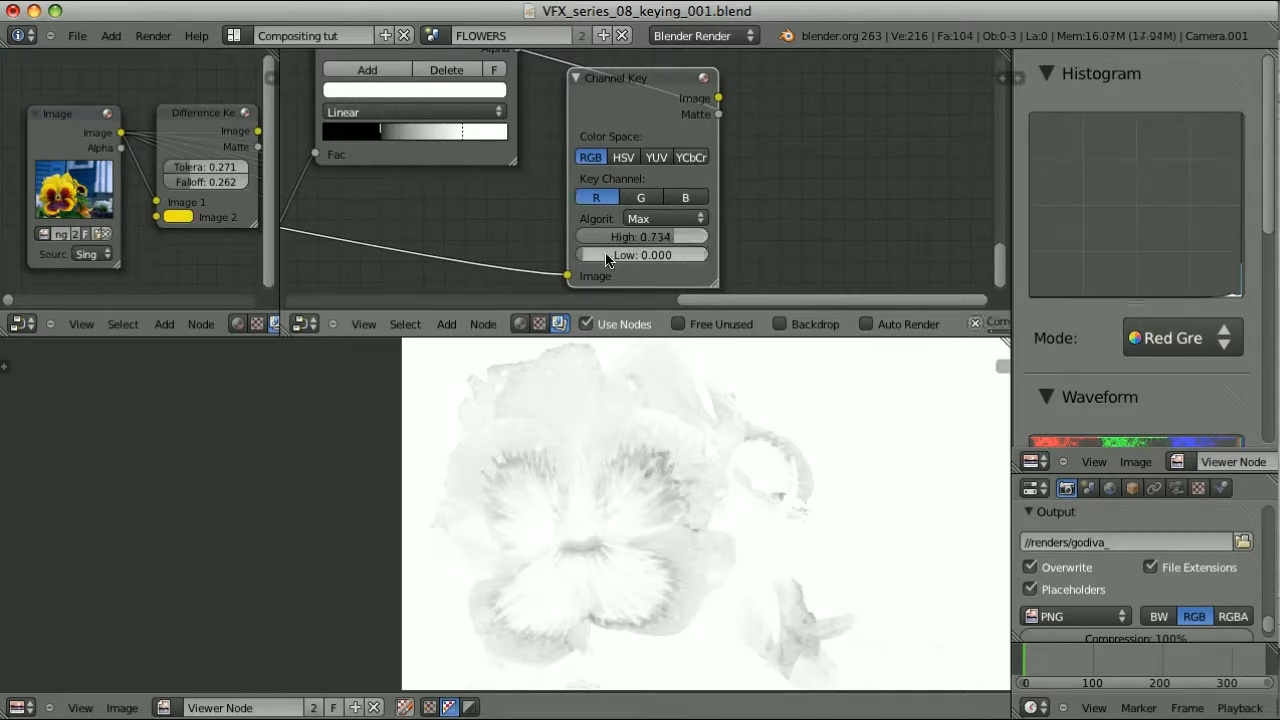
drag(600, 258, 628, 255)
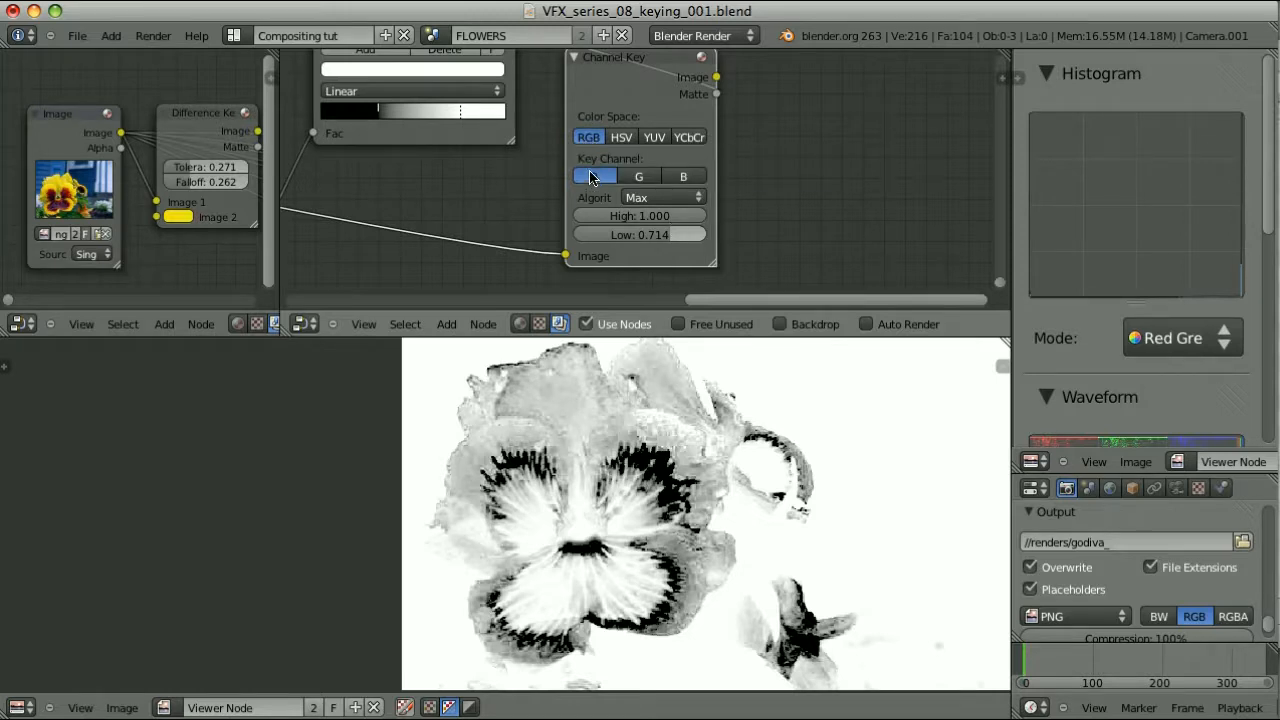
scroll(594, 177, down, 1)
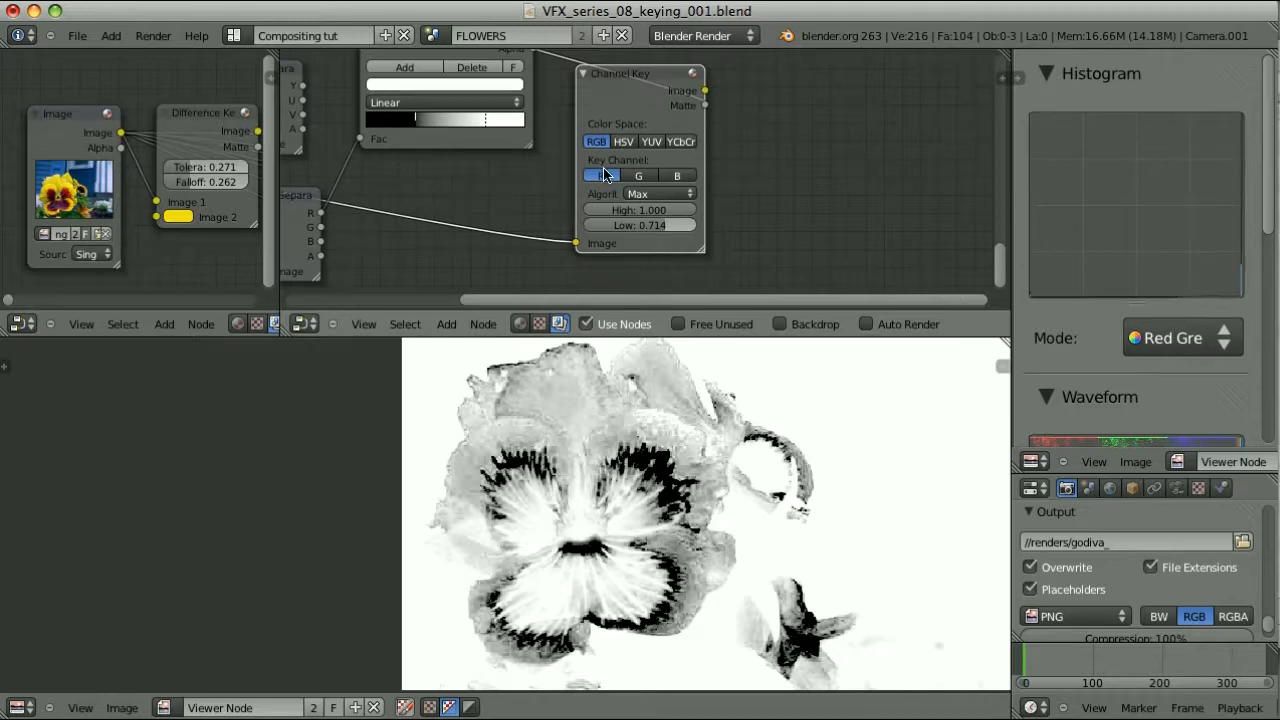
scroll(604, 172, up, 1)
Switch the algorithm to Single, limit by the B channel, and set Low to 0.195
click(682, 197)
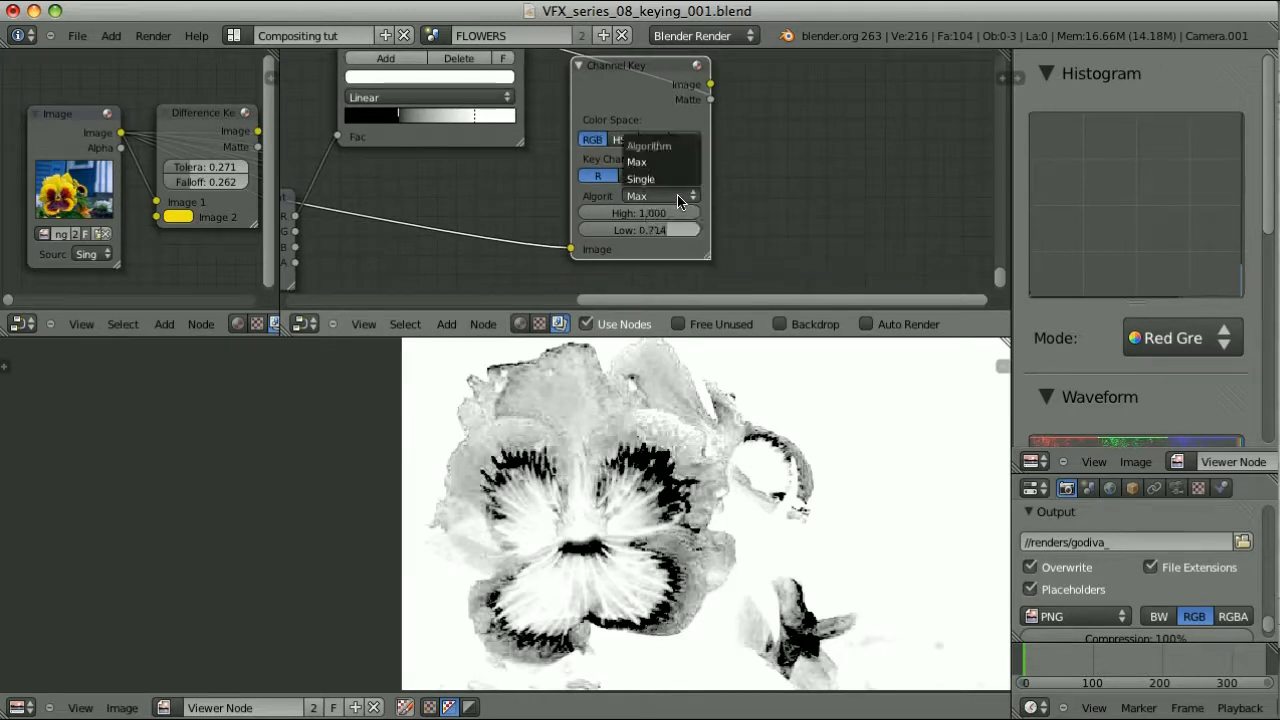
click(672, 182)
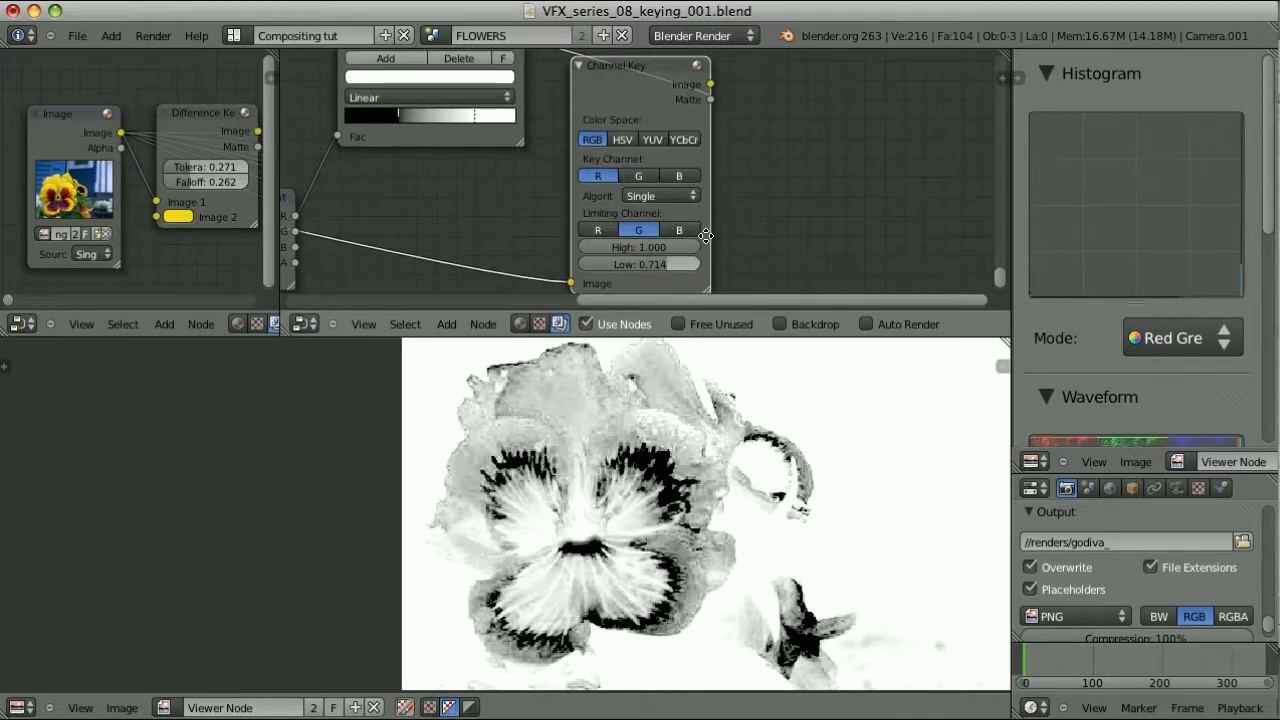
middle_drag(722, 216, 712, 166)
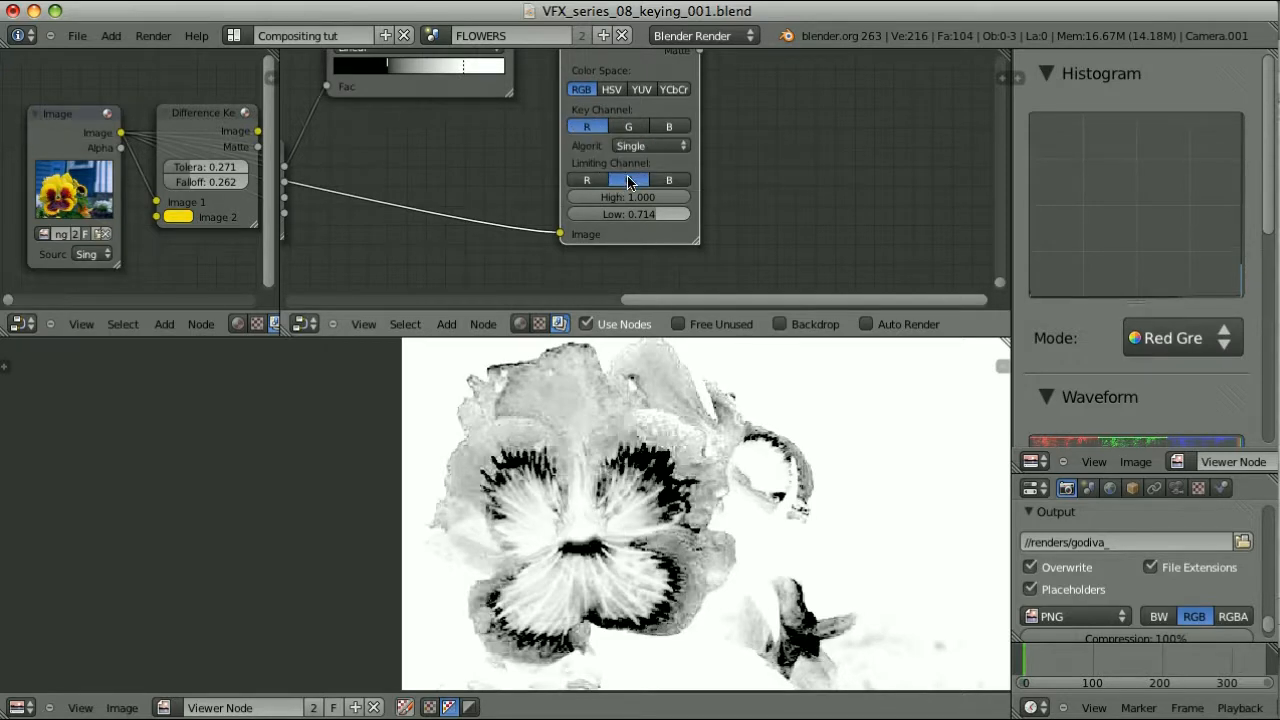
click(686, 182)
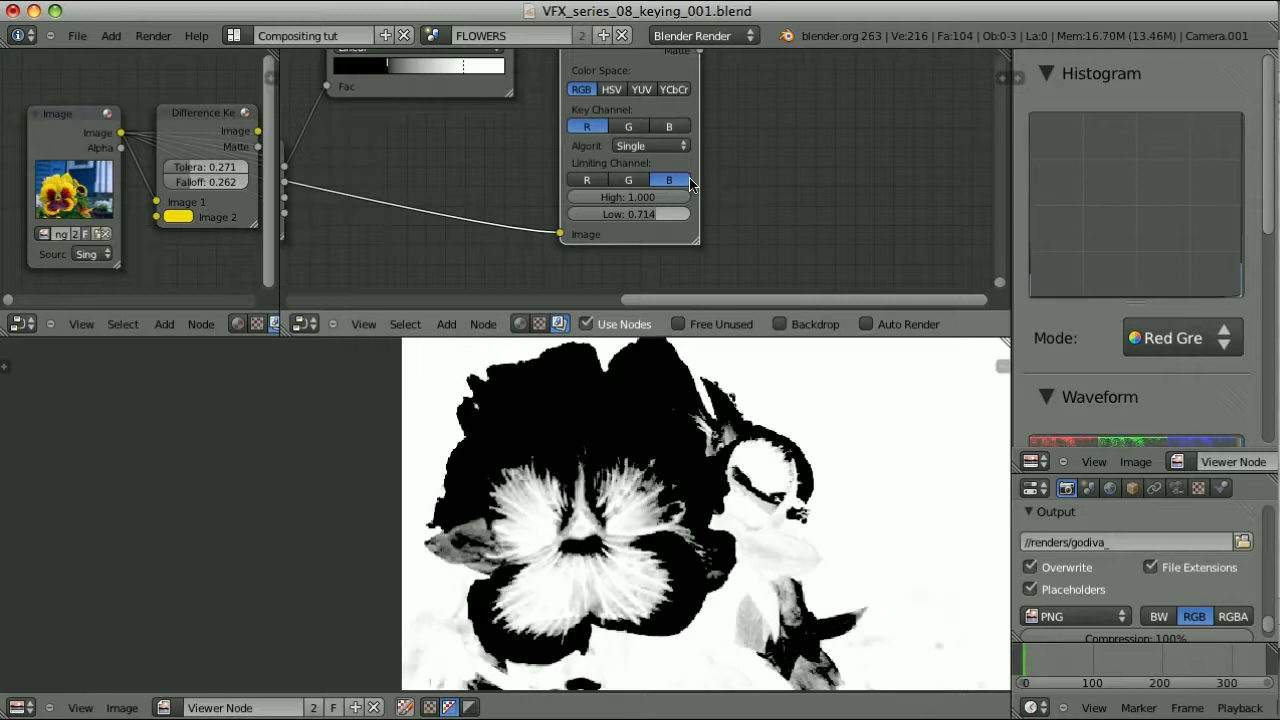
drag(656, 213, 622, 237)
middle_drag(740, 160, 726, 182)
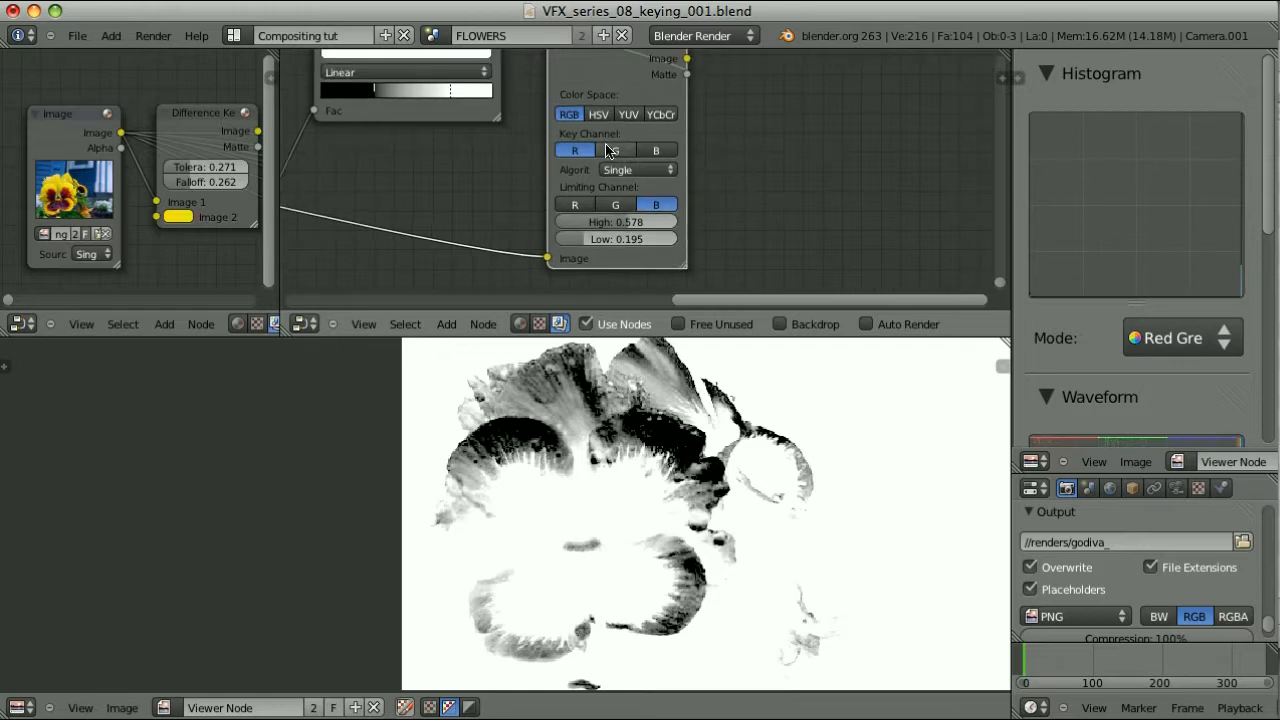
Try the HSV, YUV and YCbCr colour spaces, then return the key to RGB
click(598, 116)
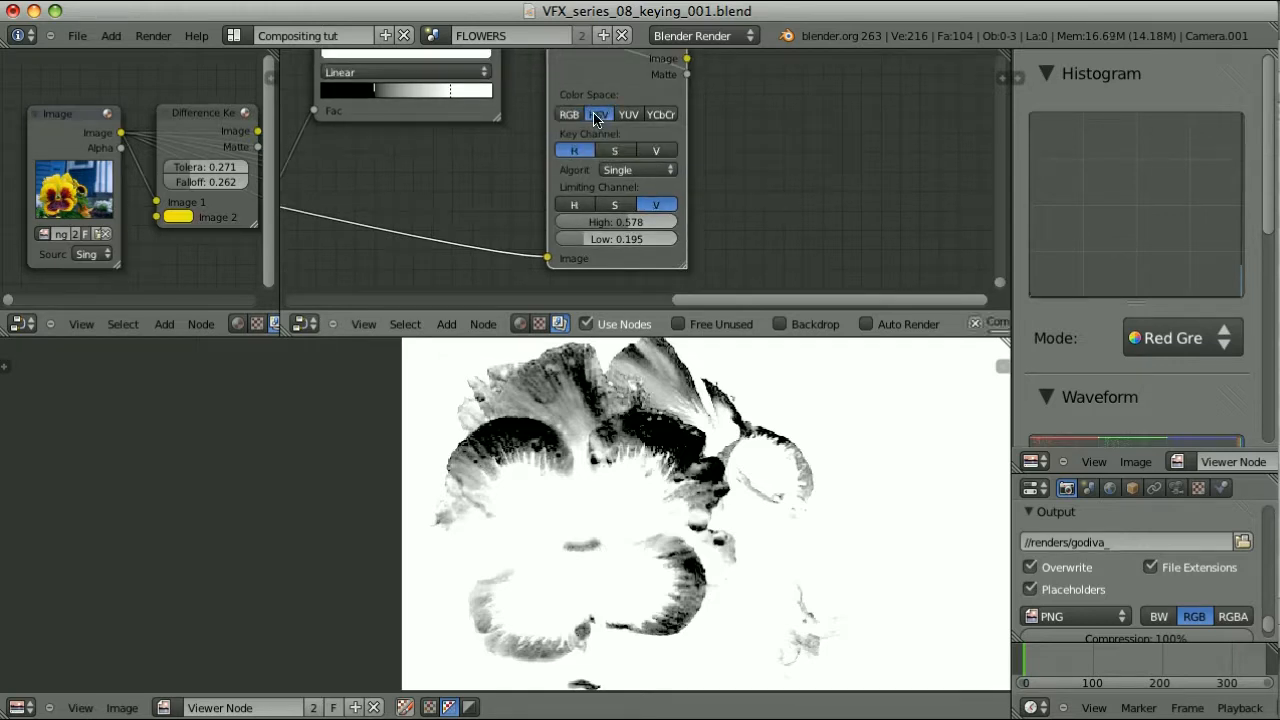
click(628, 114)
click(660, 115)
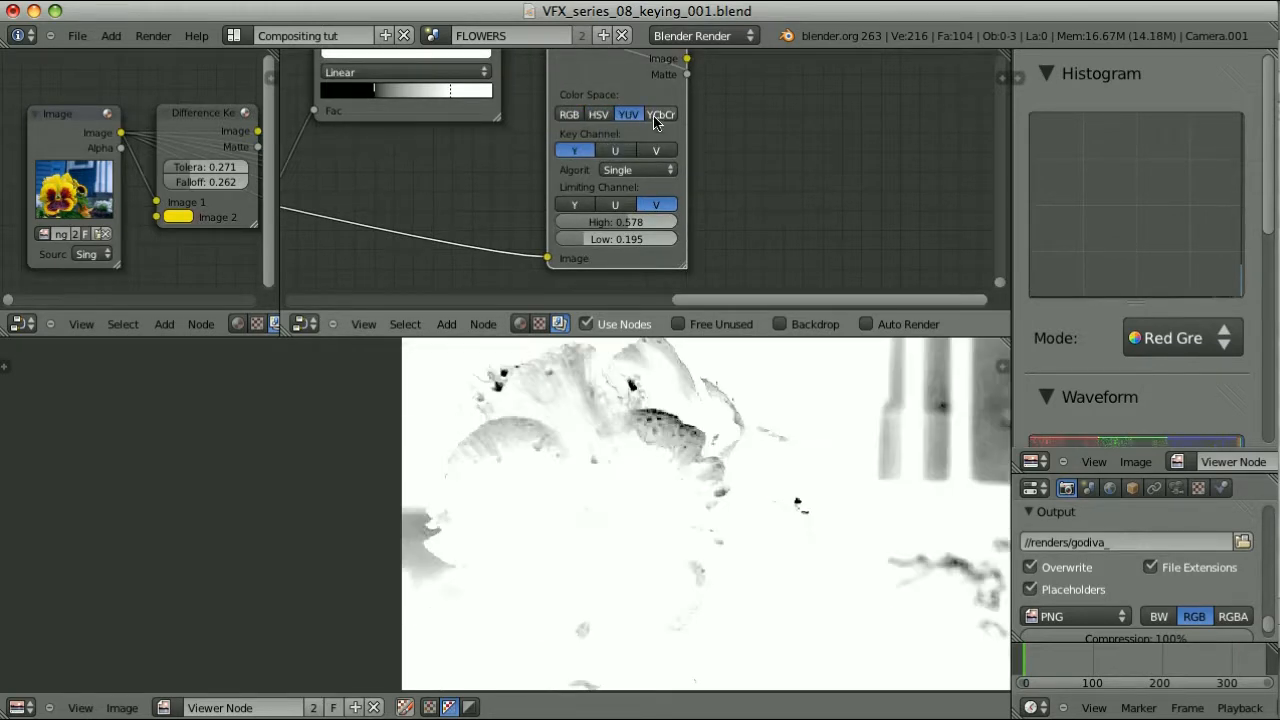
click(568, 115)
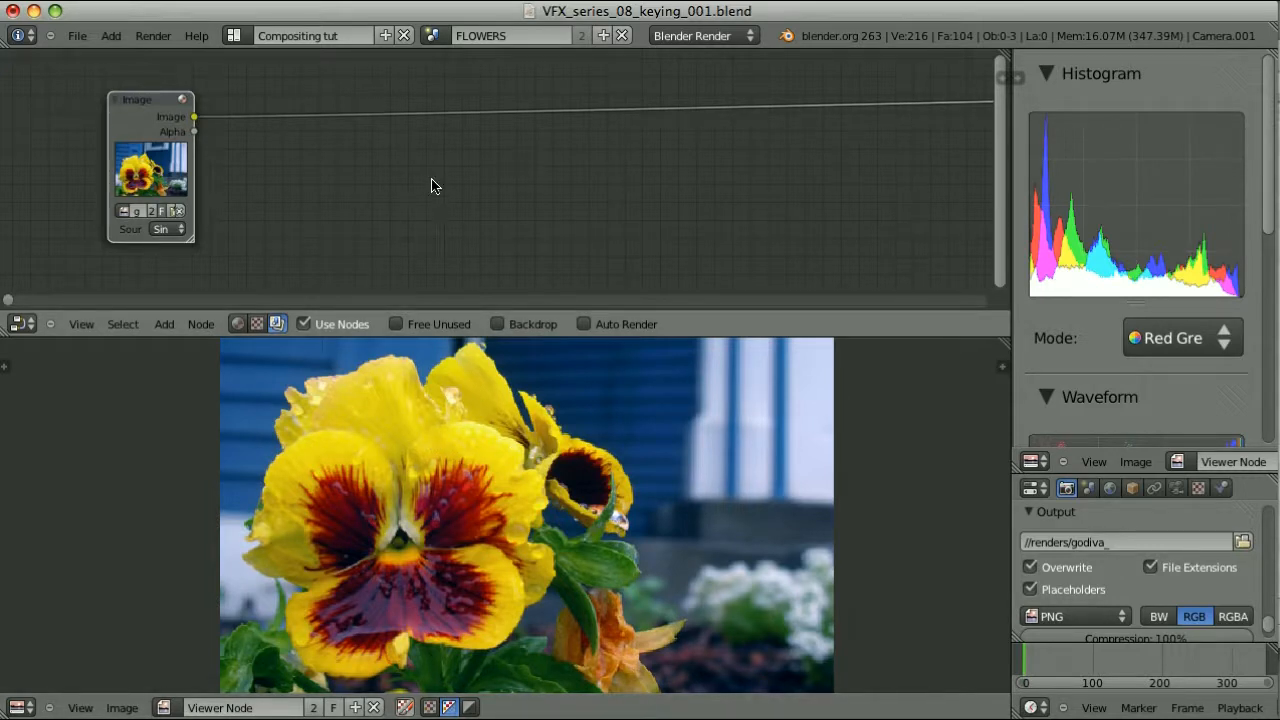
Bring up the Shift+A add-node menu on the reduced Image-to-Viewer tree
key(shift+a)
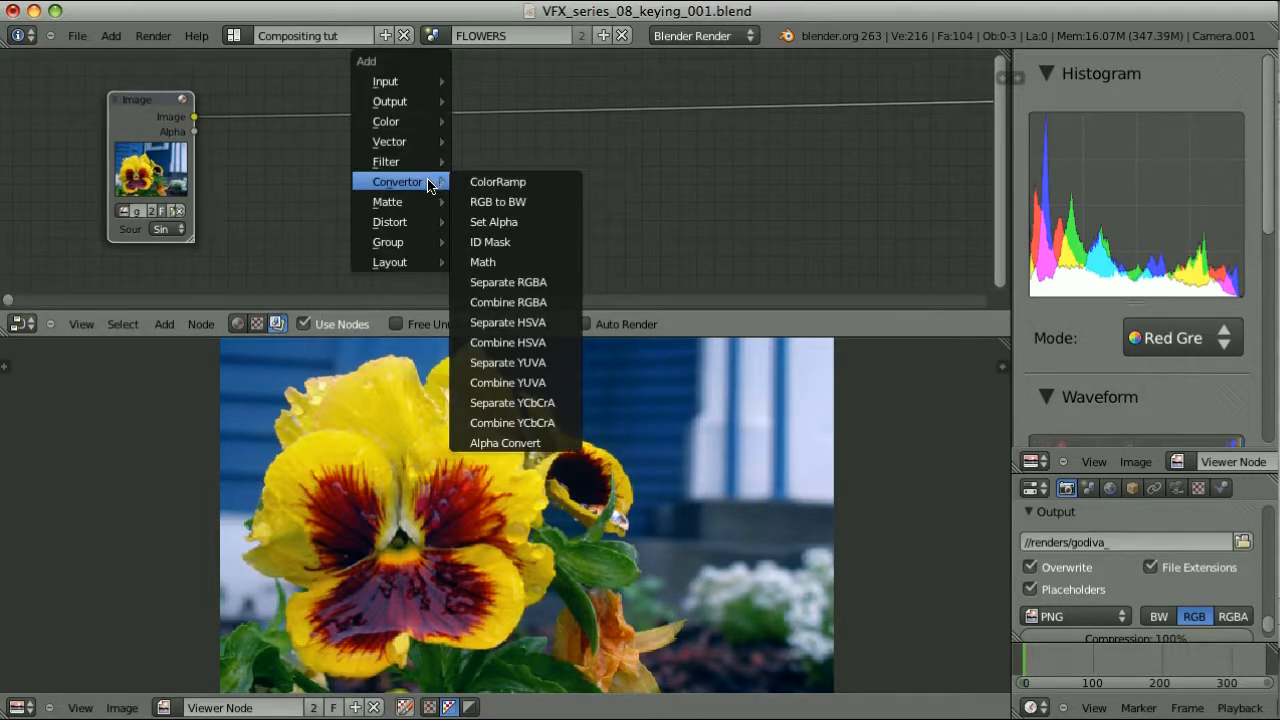
Insert a Distance Key node onto the link between the Image node and the viewer
mouse_move(404, 201)
click(500, 219)
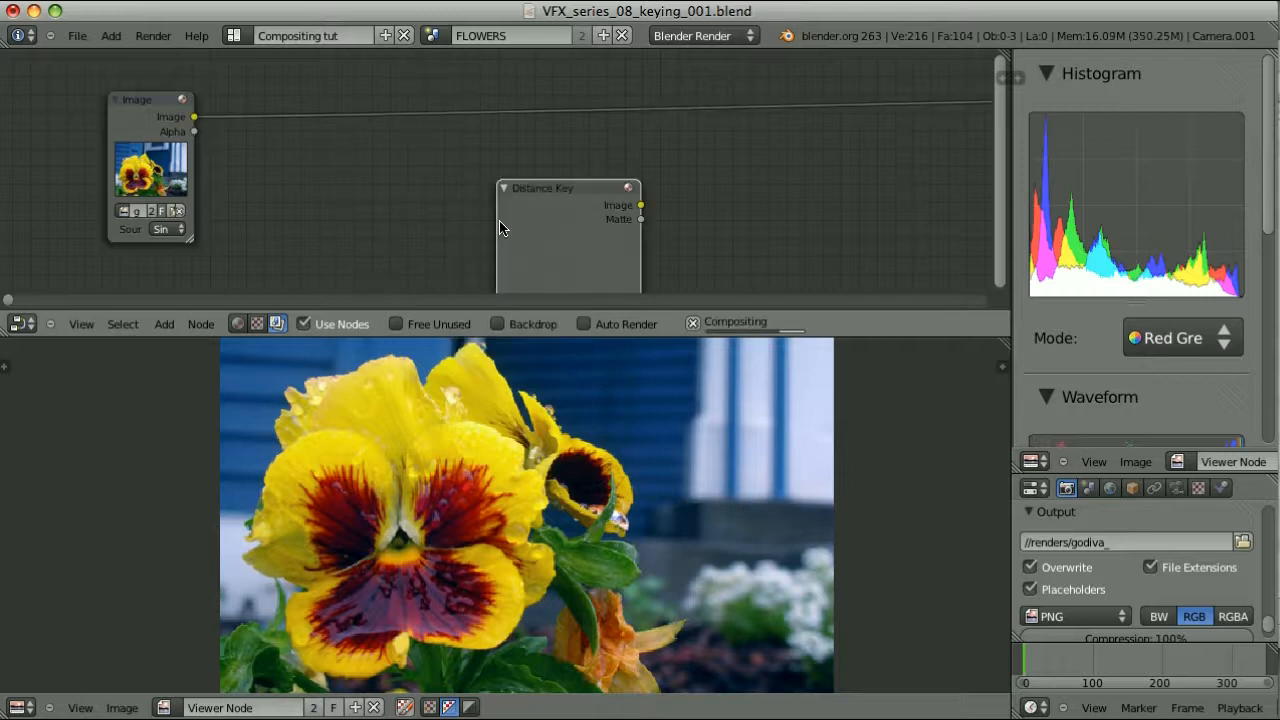
key(g)
click(309, 134)
middle_drag(379, 216, 377, 186)
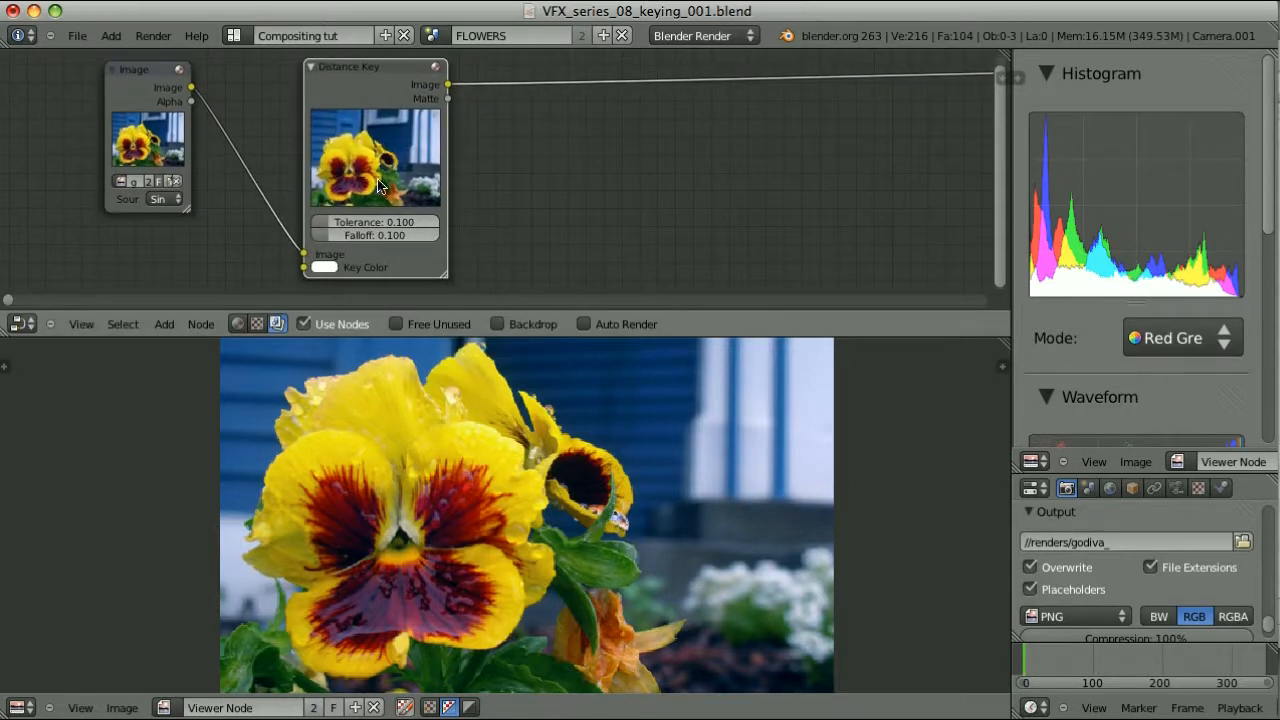
Sample the yellow petal as key colour and tune Tolerance 0.357, Falloff 0.277 on the alpha matte
click(326, 266)
click(434, 197)
click(474, 431)
drag(344, 224, 416, 225)
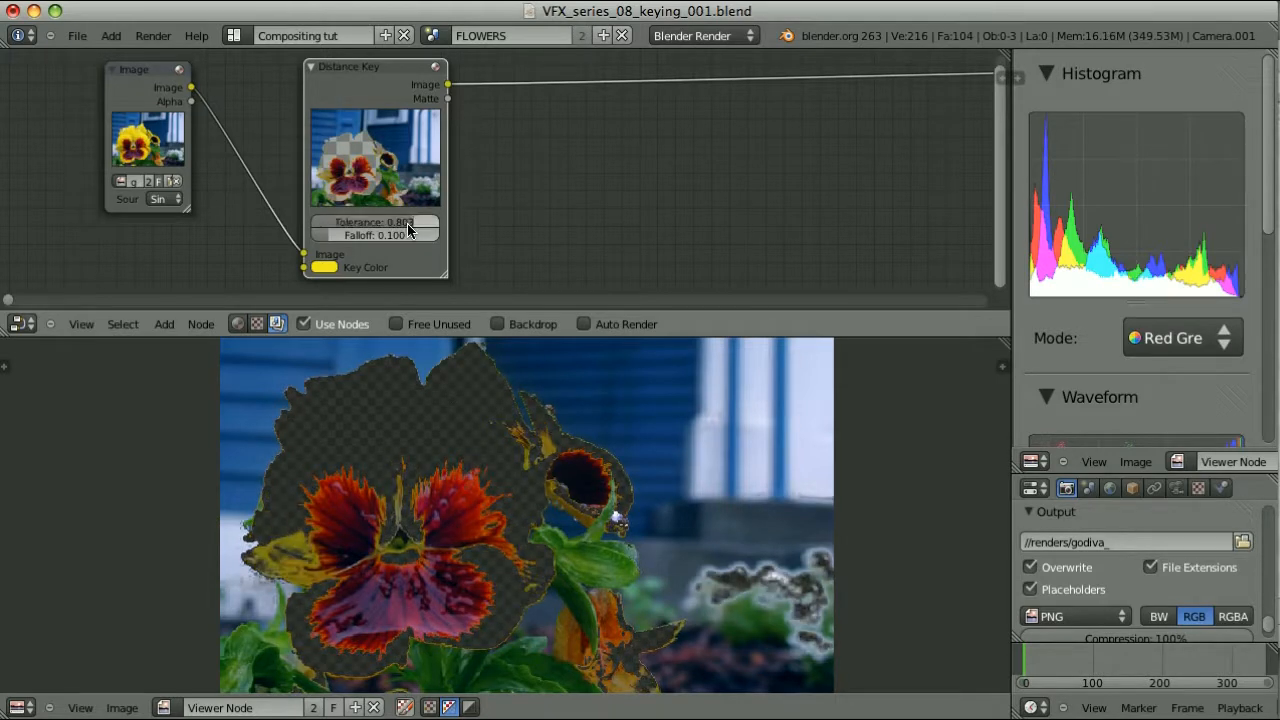
click(468, 707)
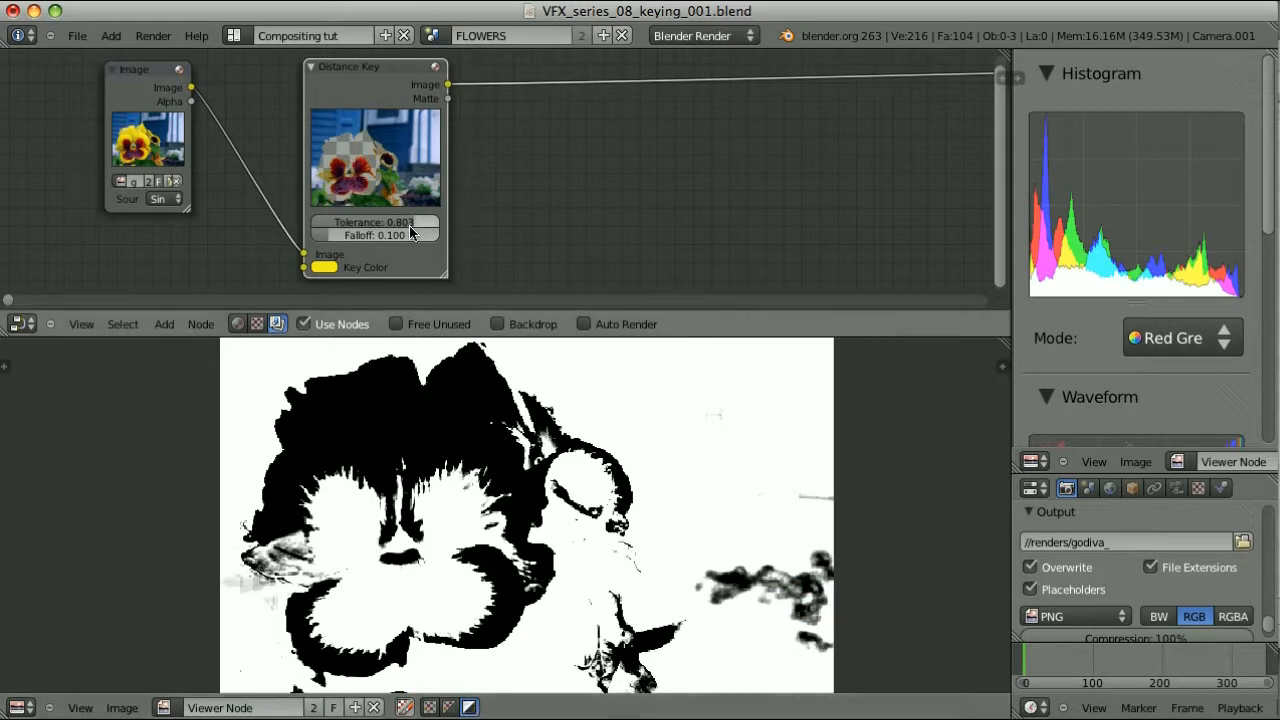
drag(410, 229, 355, 241)
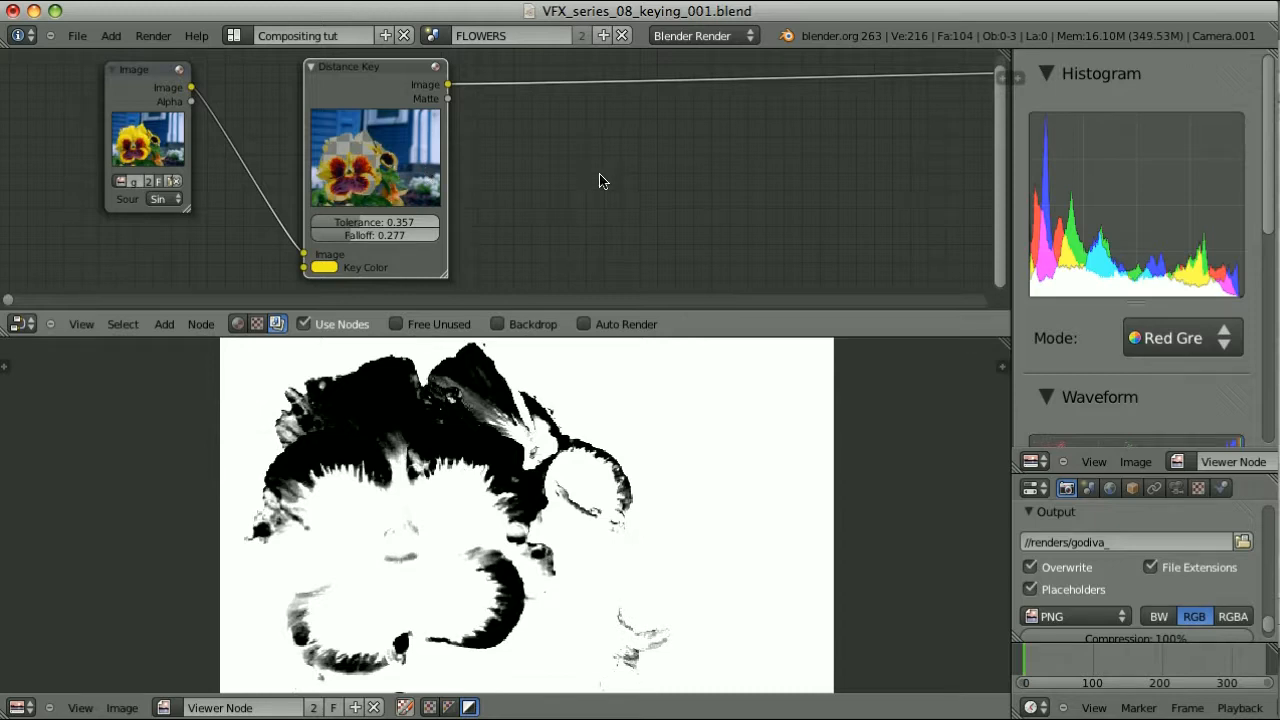
Collapse the Distance Key and add a collapsed Difference Key node beside it
key(h)
key(shift+a)
mouse_move(366, 167)
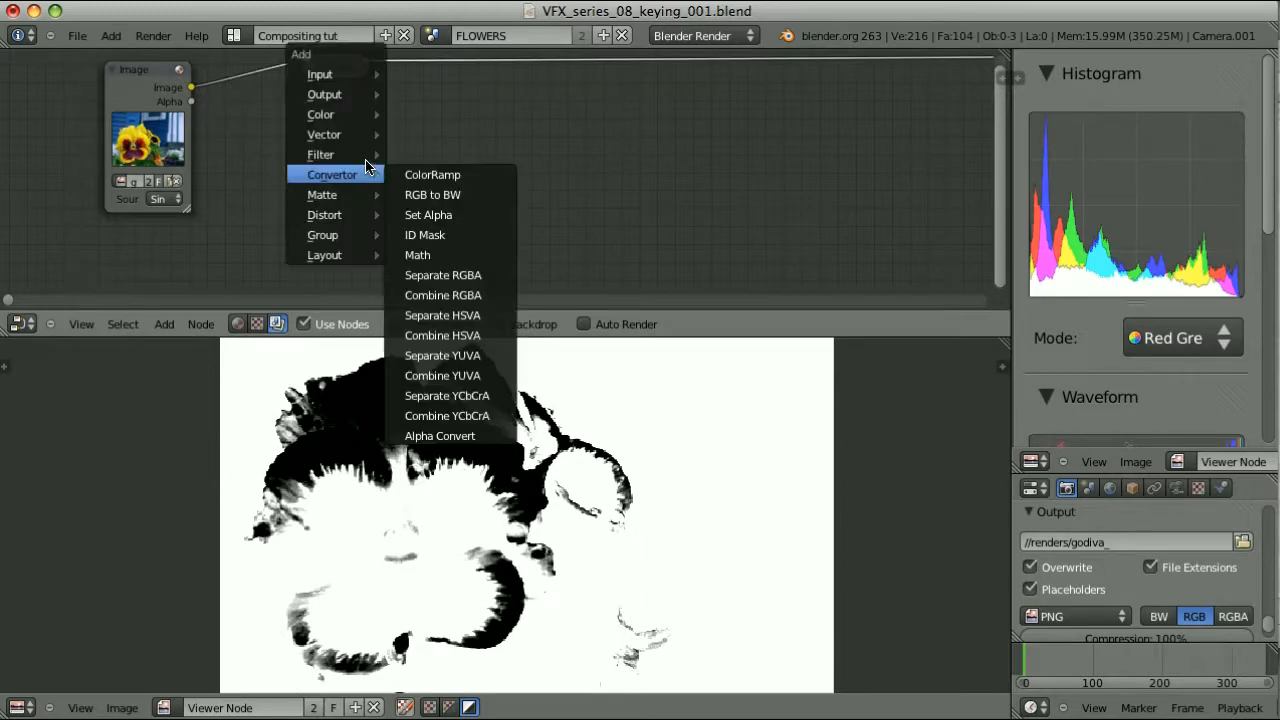
mouse_move(366, 194)
click(430, 194)
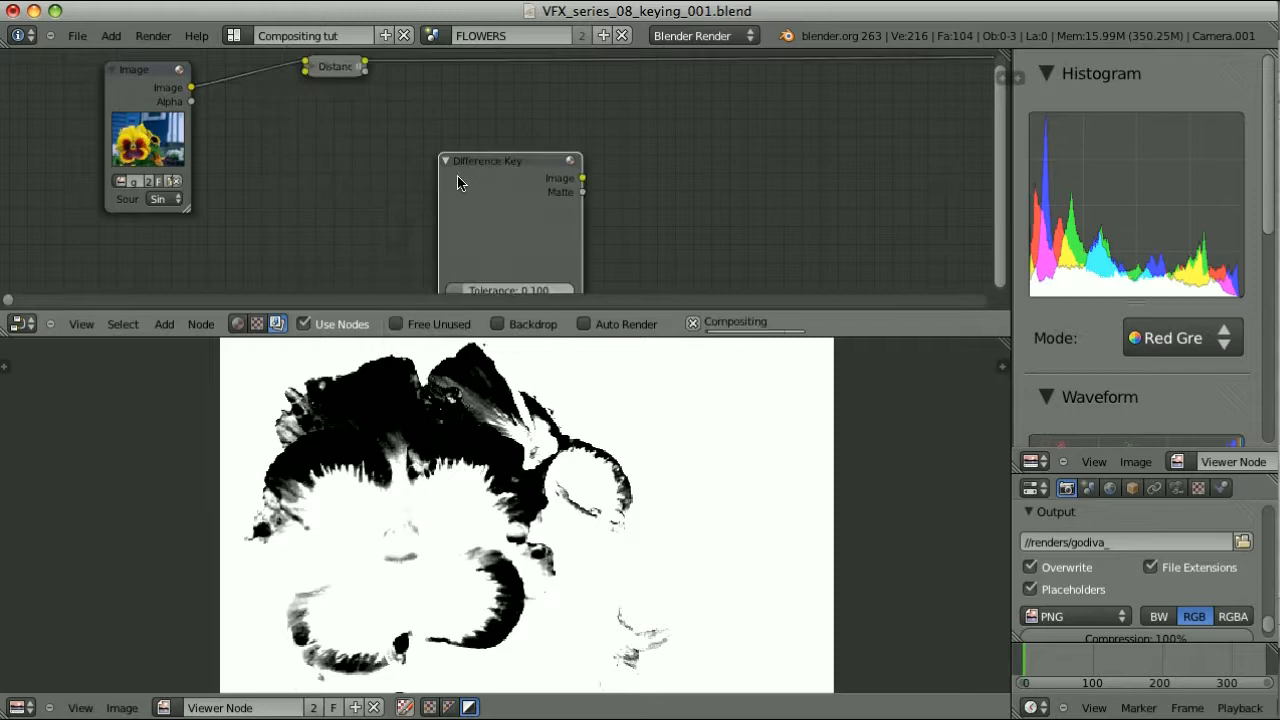
click(299, 112)
key(h)
Link the Image node into the expanded Difference Key and send its output to the viewer
click(160, 83)
key(f)
click(318, 107)
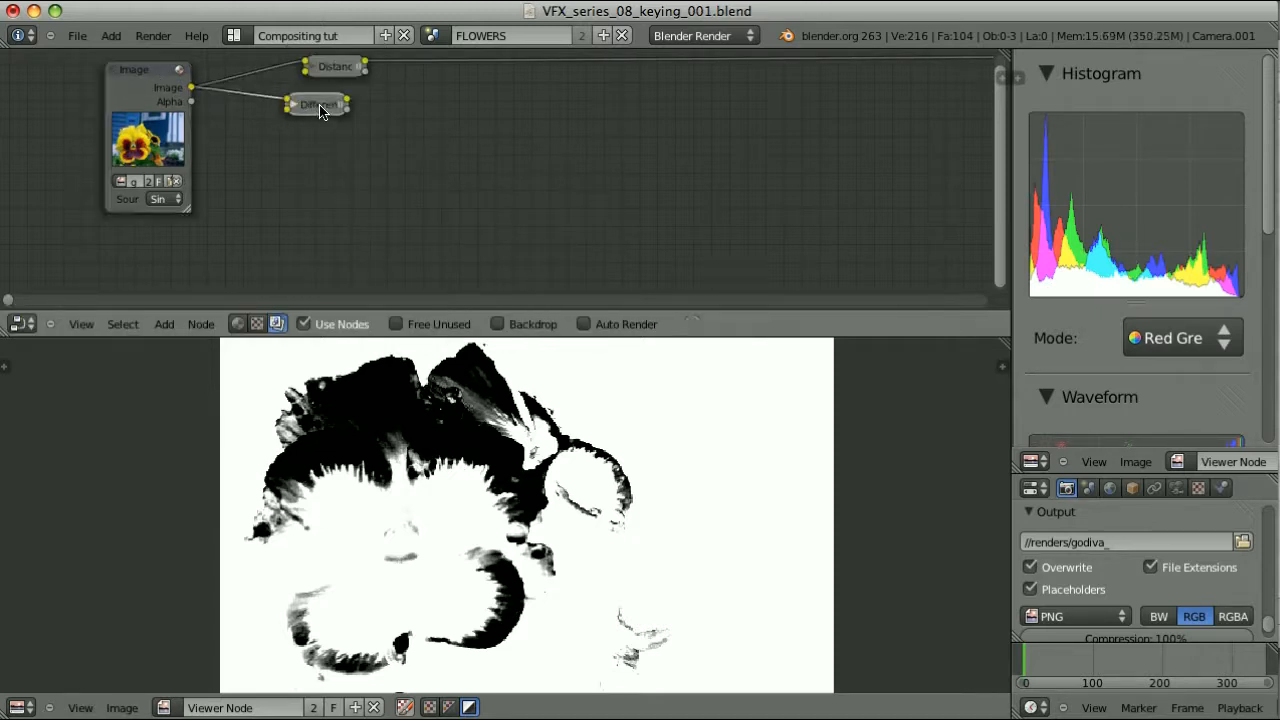
key(h)
click(448, 708)
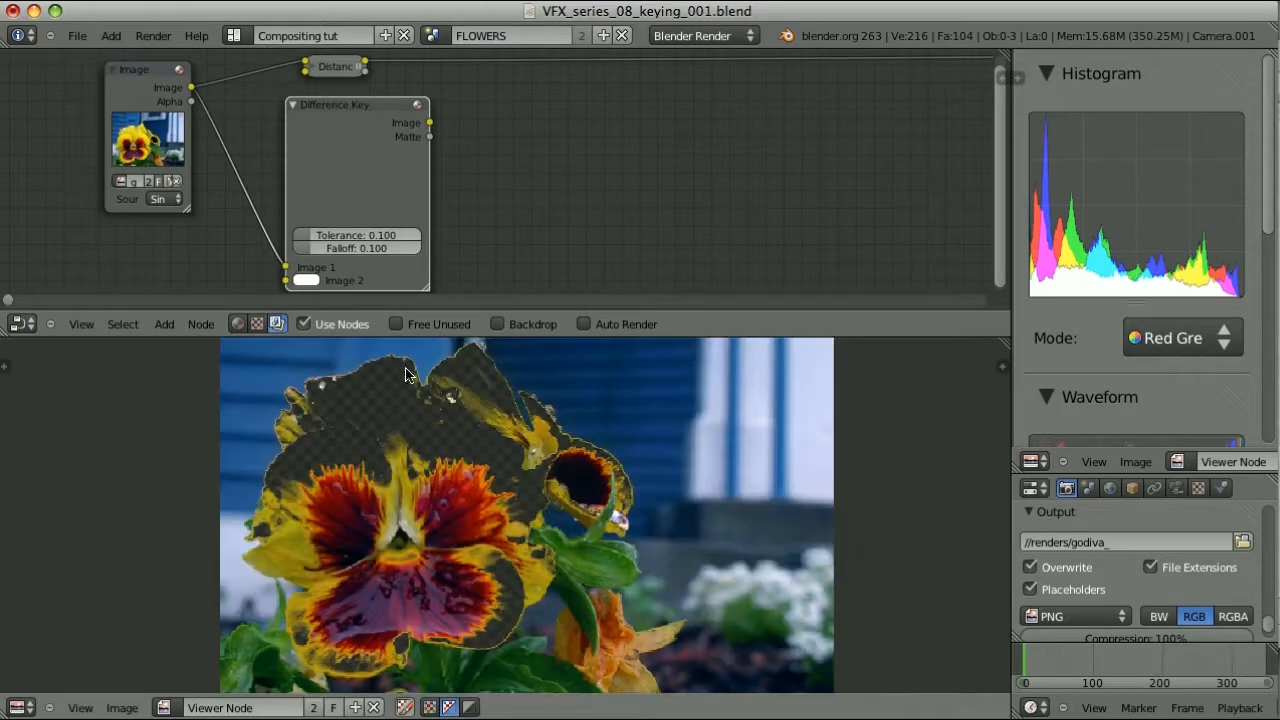
ctrl+shift+click(363, 126)
shift+scroll(391, 236, down, 1)
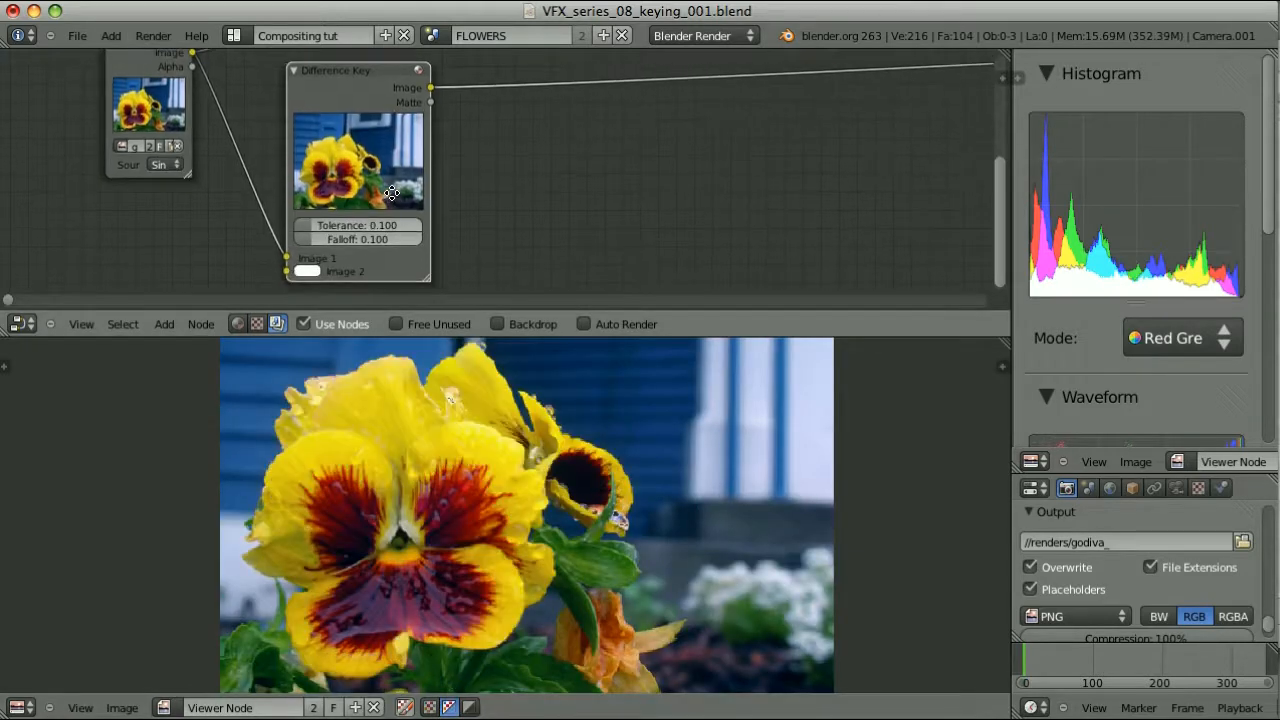
Sample the yellow petal as Image 2, set tolerance 0.271, then collapse the Difference Key
click(311, 273)
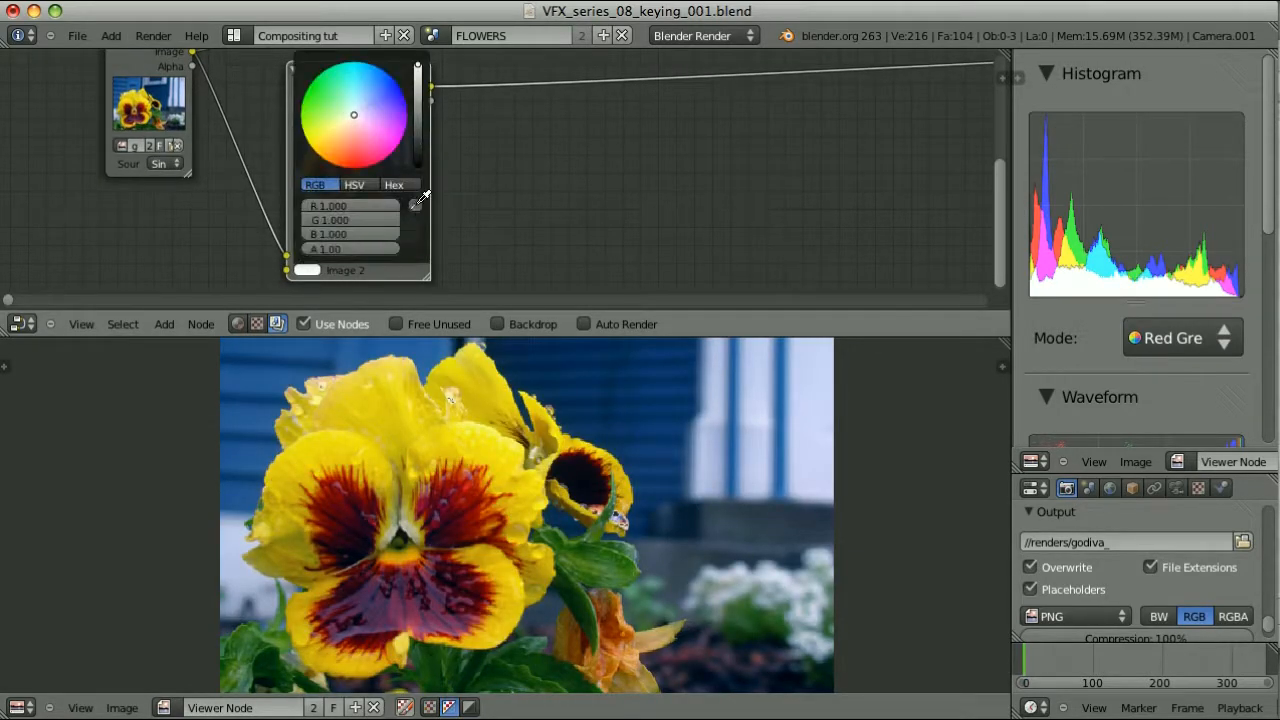
click(416, 206)
click(484, 444)
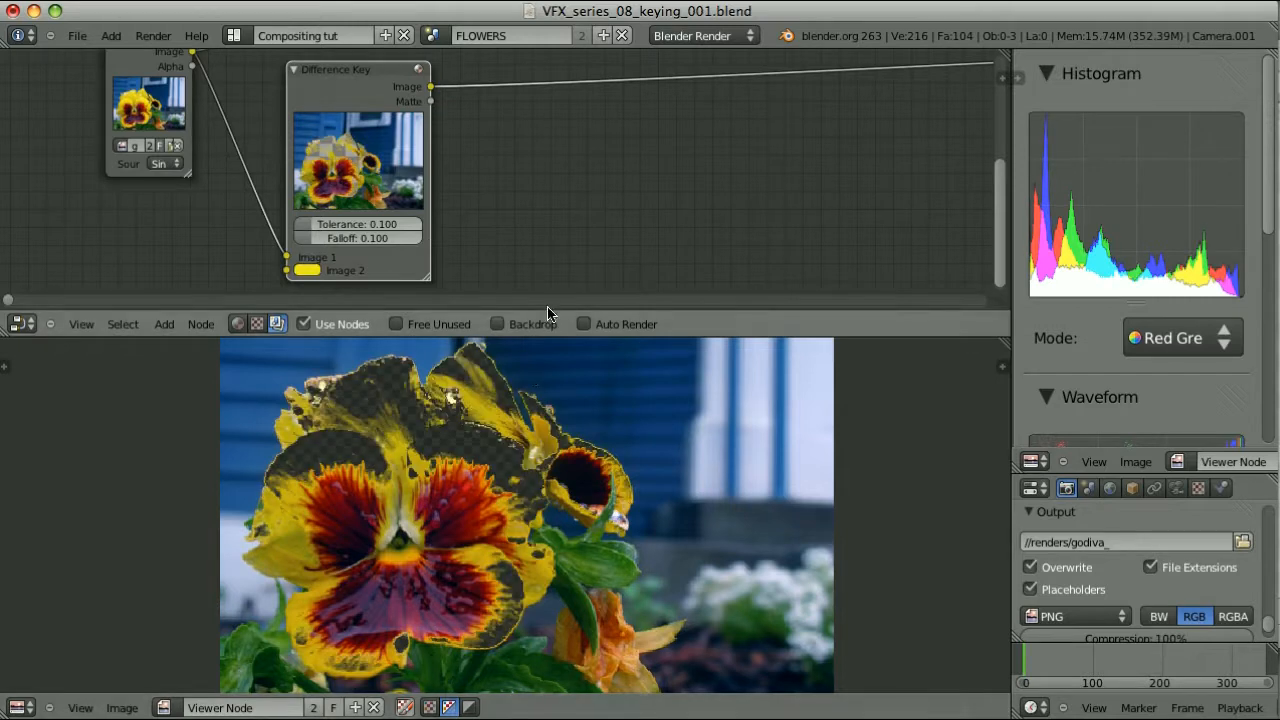
click(468, 707)
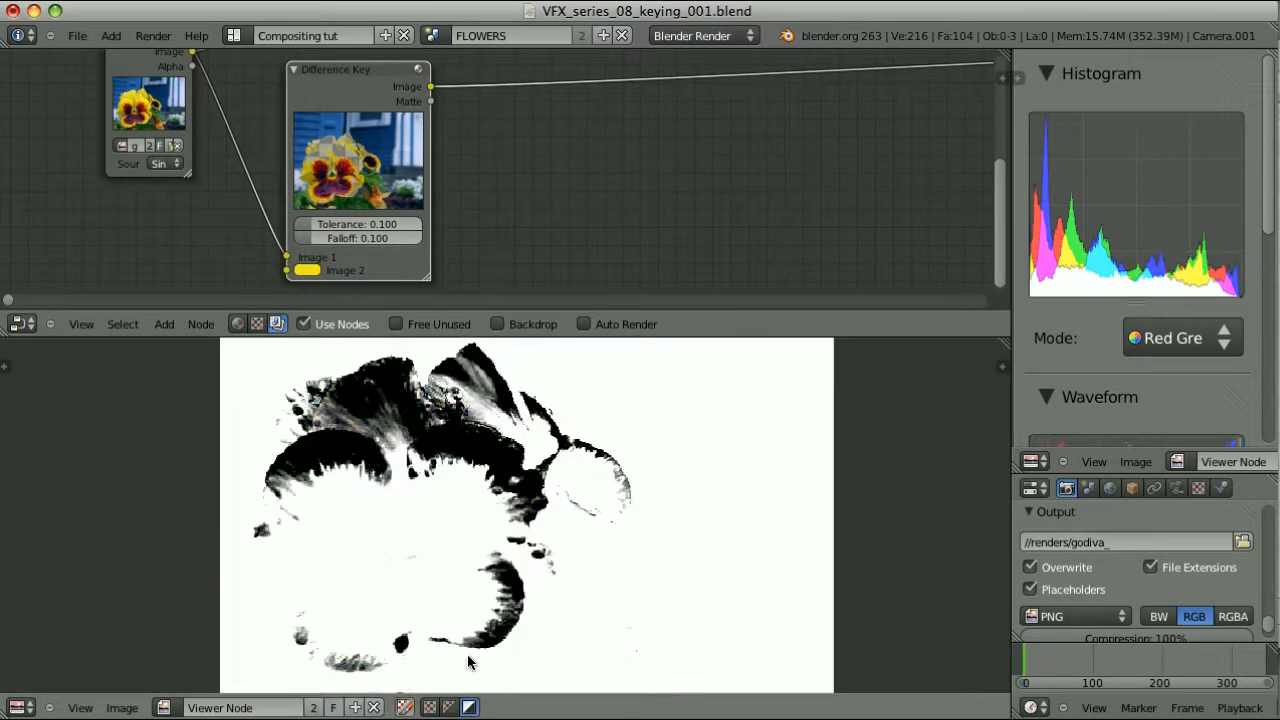
mouse_move(323, 223)
mouse_down()
mouse_move(341, 213)
mouse_move(316, 240)
mouse_up()
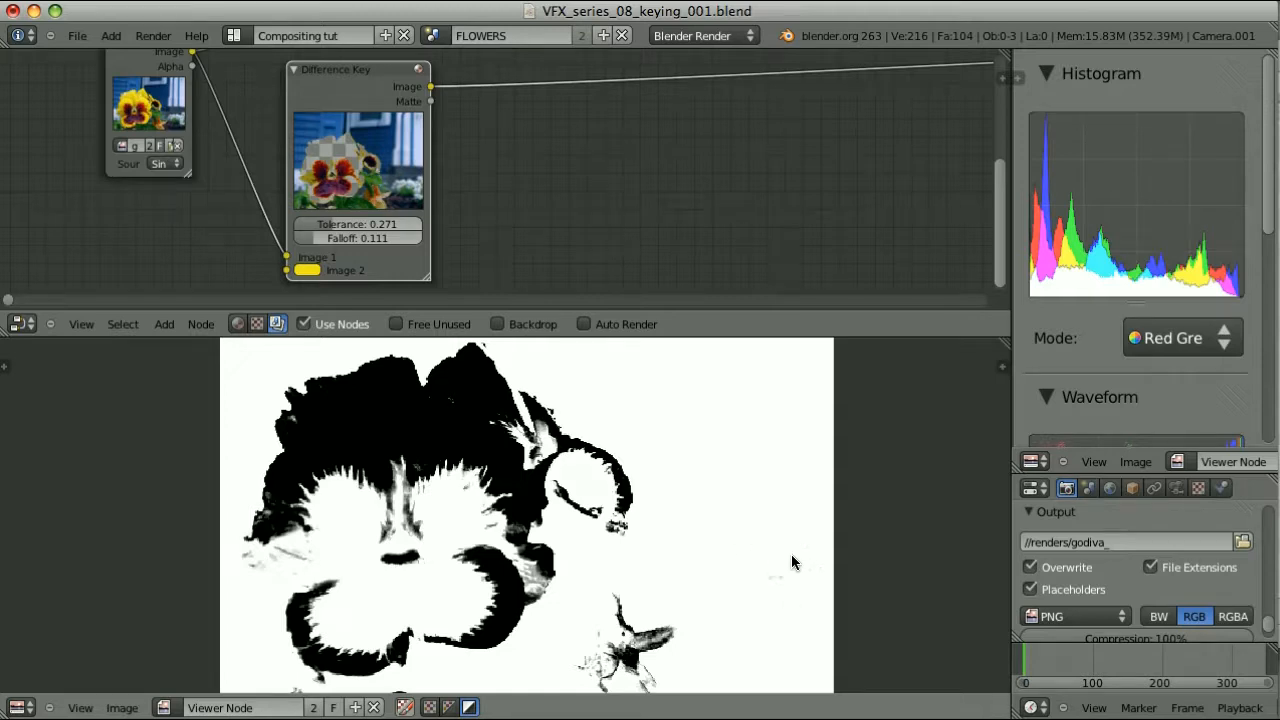
scroll(510, 180, down, 1)
key(h)
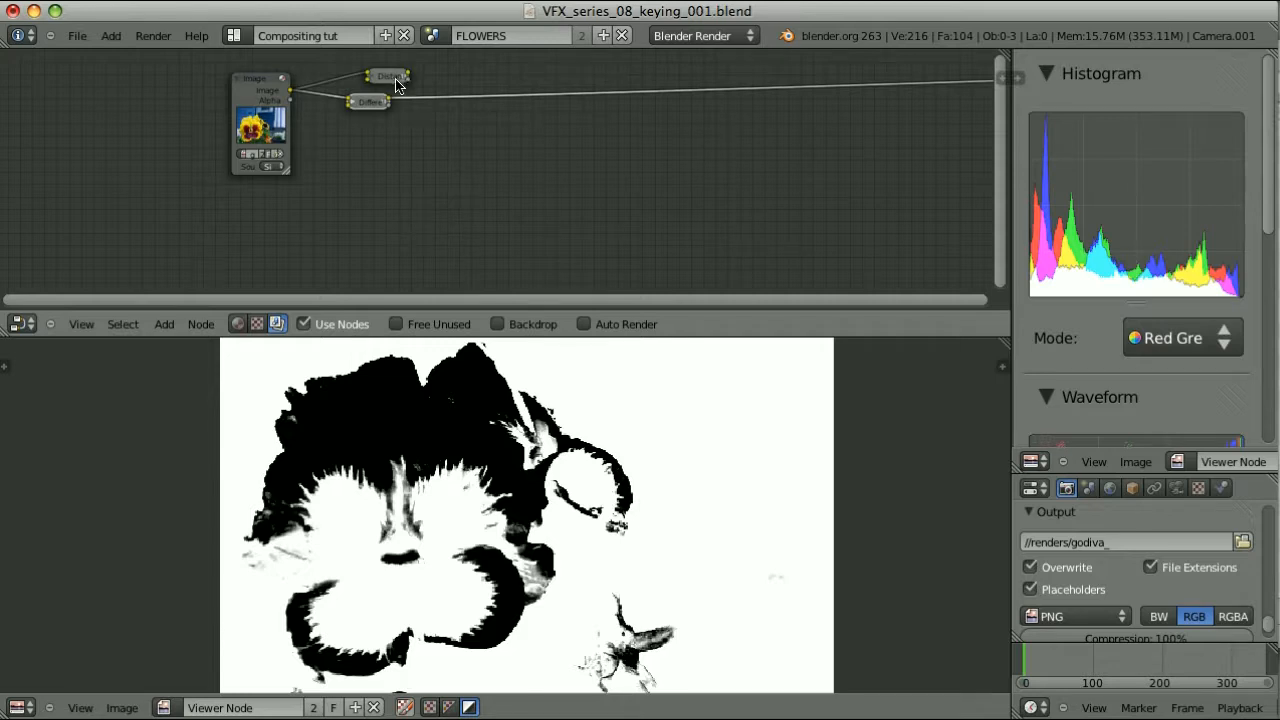
Add a Color Key node fed by the flower image, placed beside the collapsed keyers
mouse_move(396, 82)
mouse_down()
mouse_move(387, 71)
mouse_move(381, 91)
mouse_up()
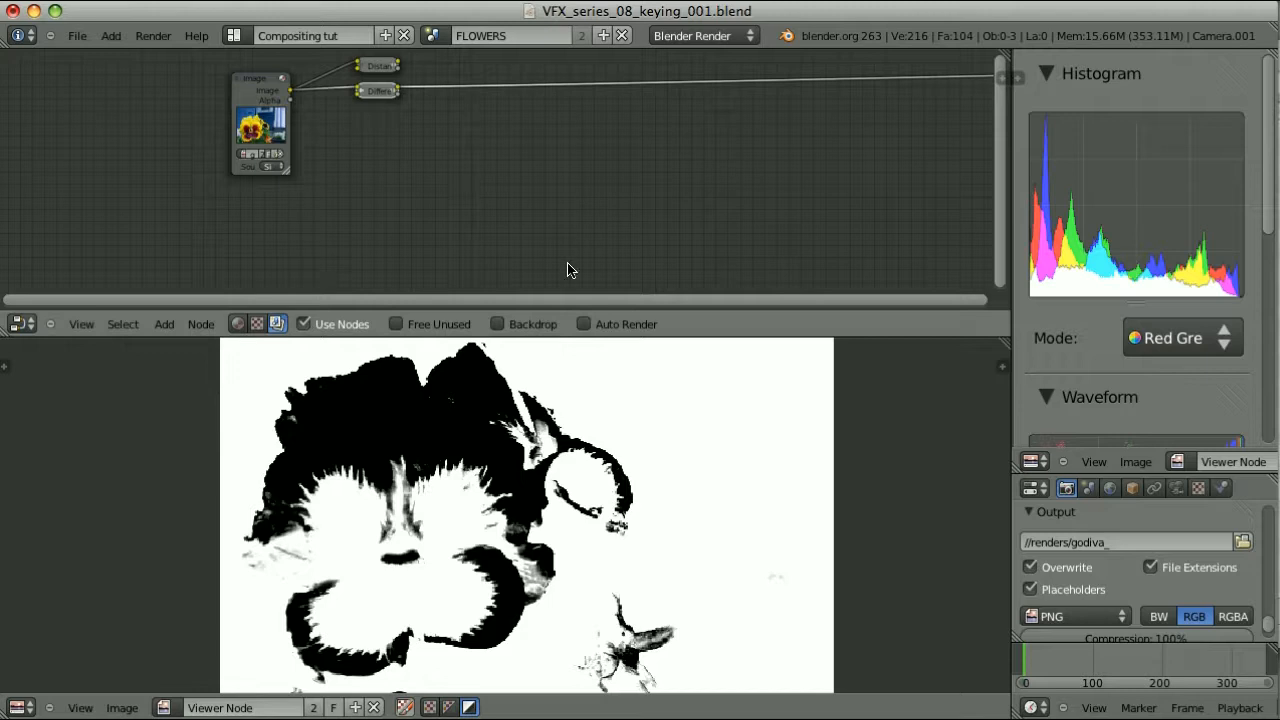
key(shift+a)
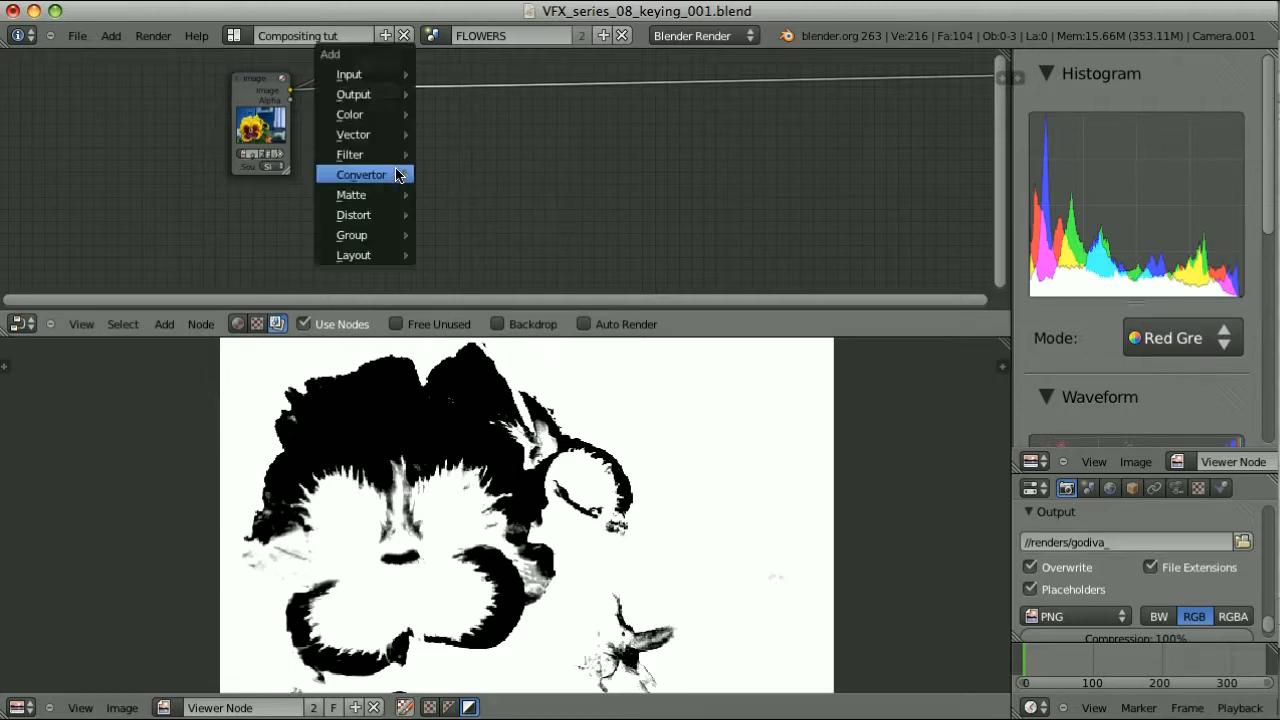
mouse_move(388, 193)
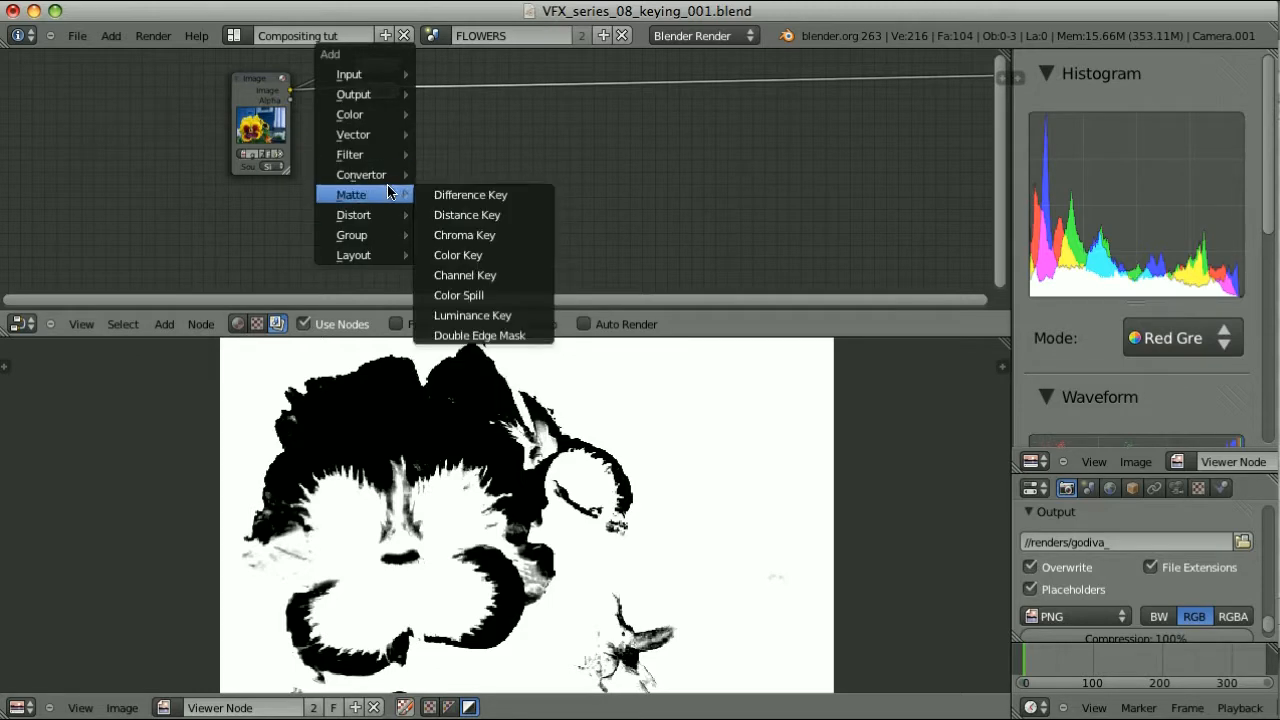
click(470, 256)
click(265, 92)
key(f)
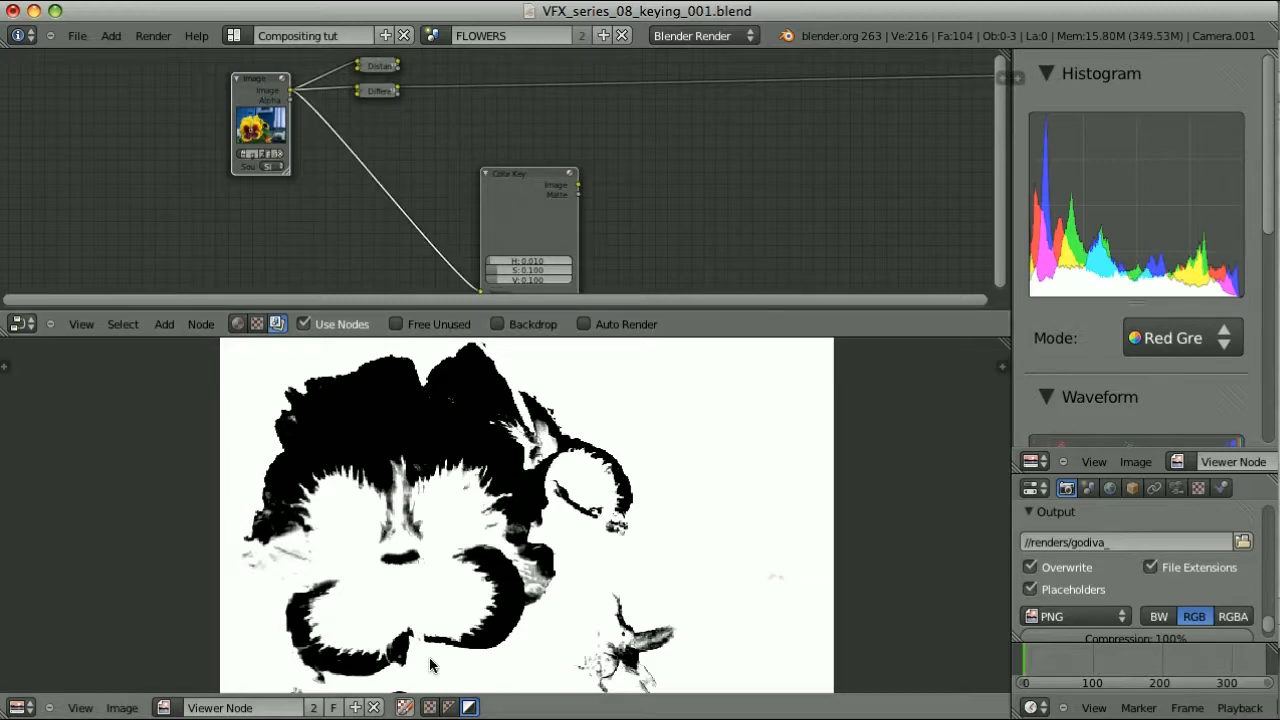
click(448, 708)
drag(509, 198, 459, 140)
click(429, 707)
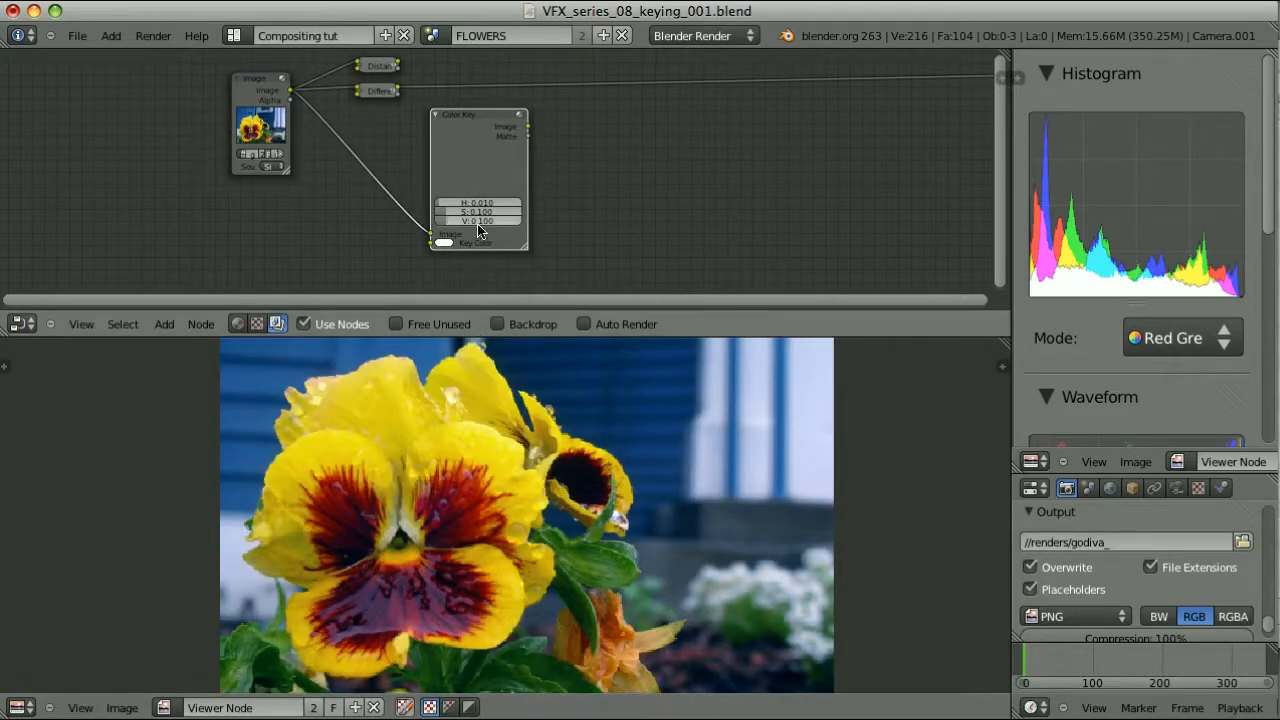
Sample the yellow petals as the Color Key's key colour and view the result
click(443, 243)
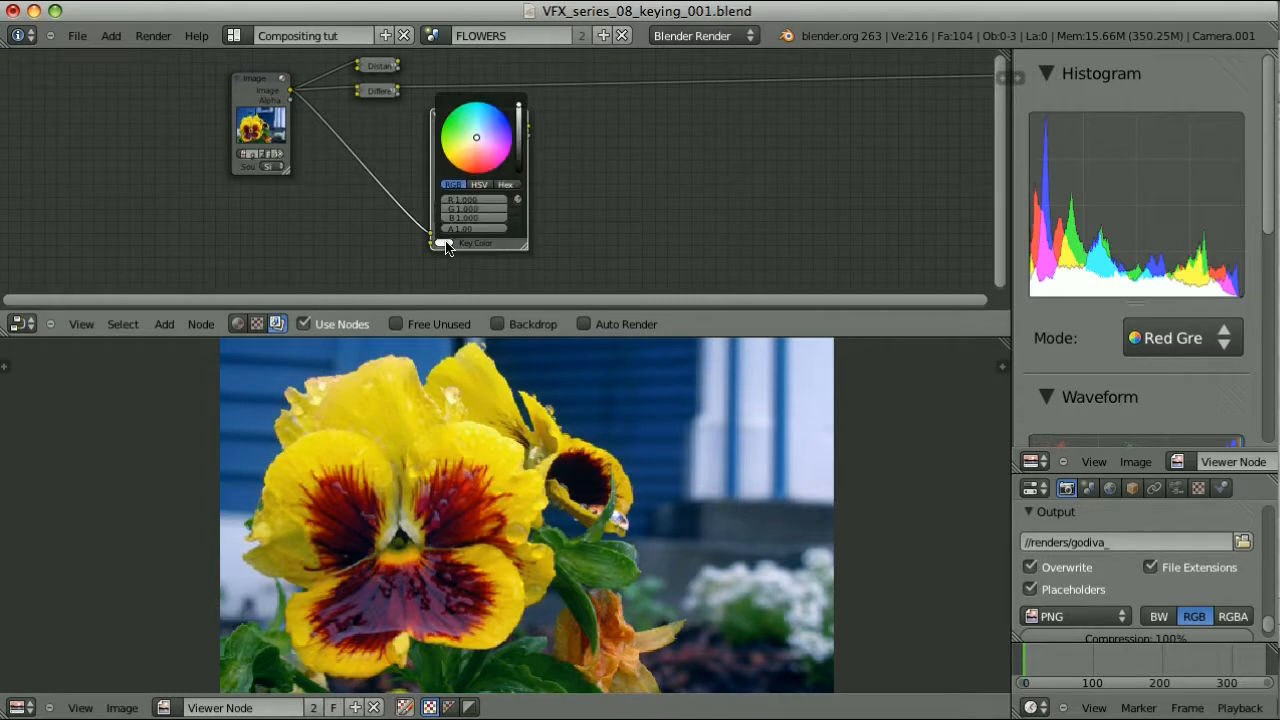
click(518, 201)
click(473, 453)
ctrl+shift+click(500, 137)
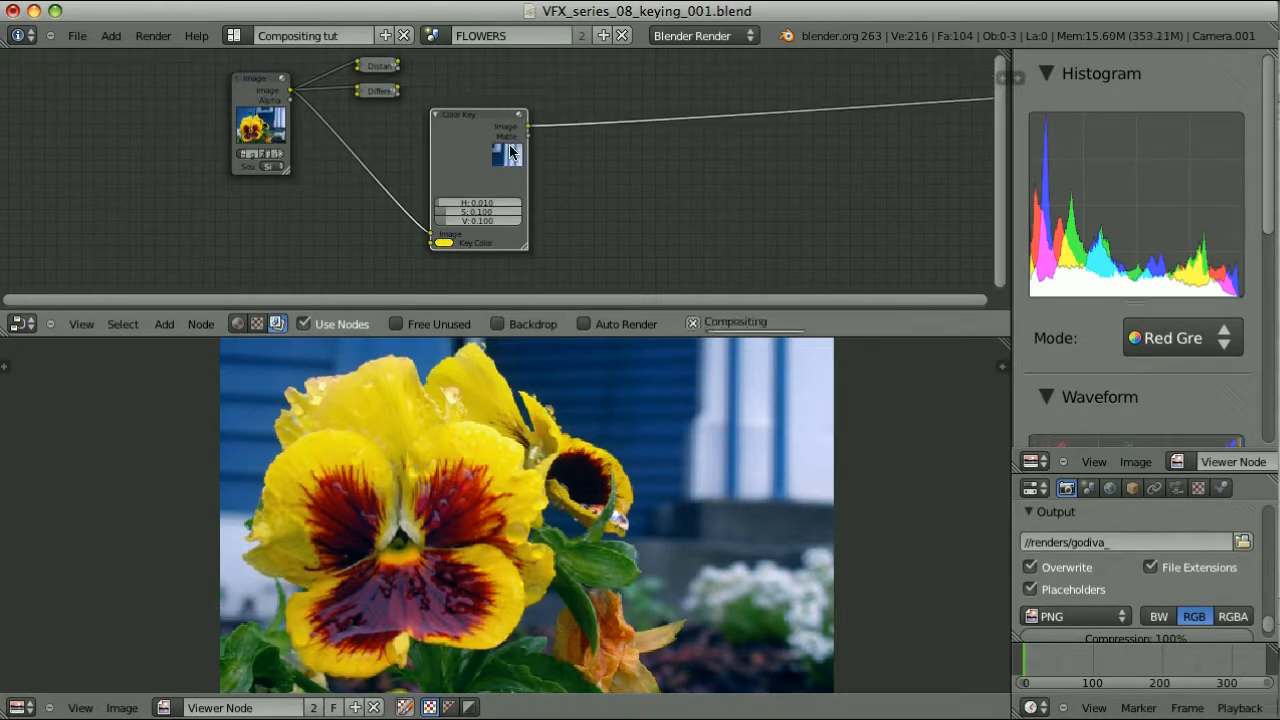
click(449, 707)
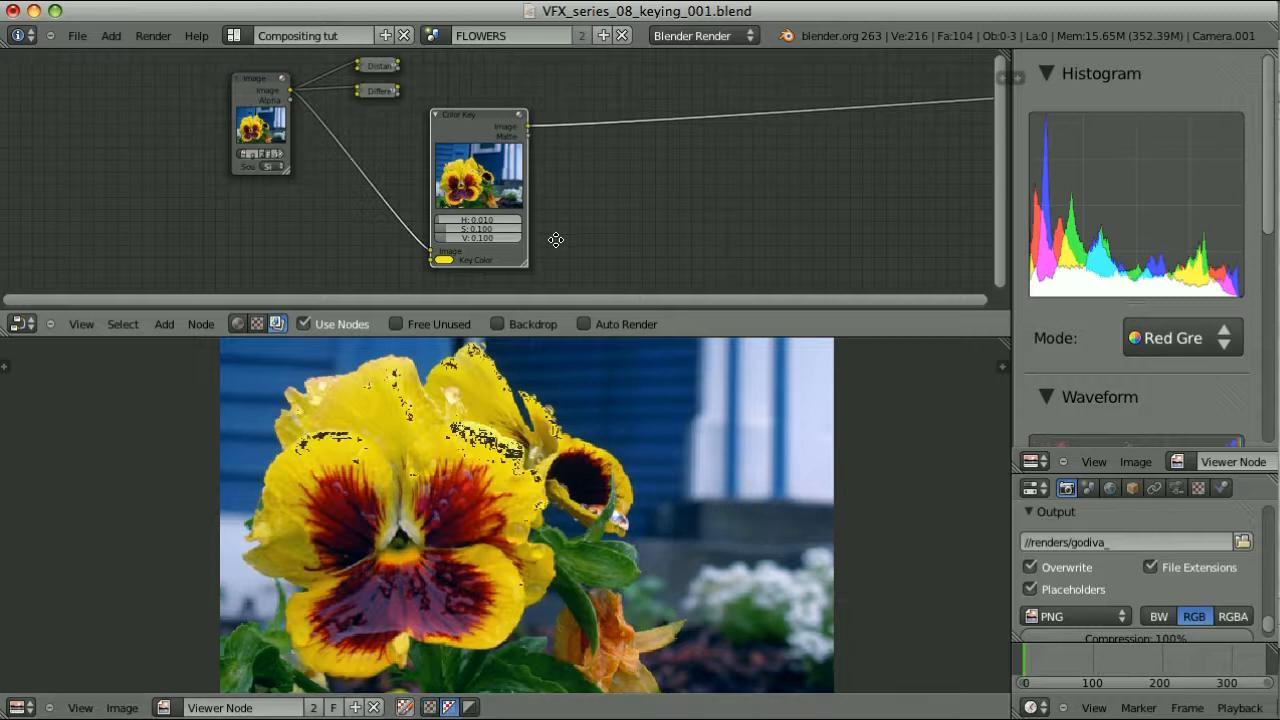
Widen the tolerances to H 0.541, S 0.529, V 0.483 and view the black-and-white matte
scroll(557, 225, up, 2)
middle_drag(566, 230, 579, 200)
drag(428, 172, 486, 201)
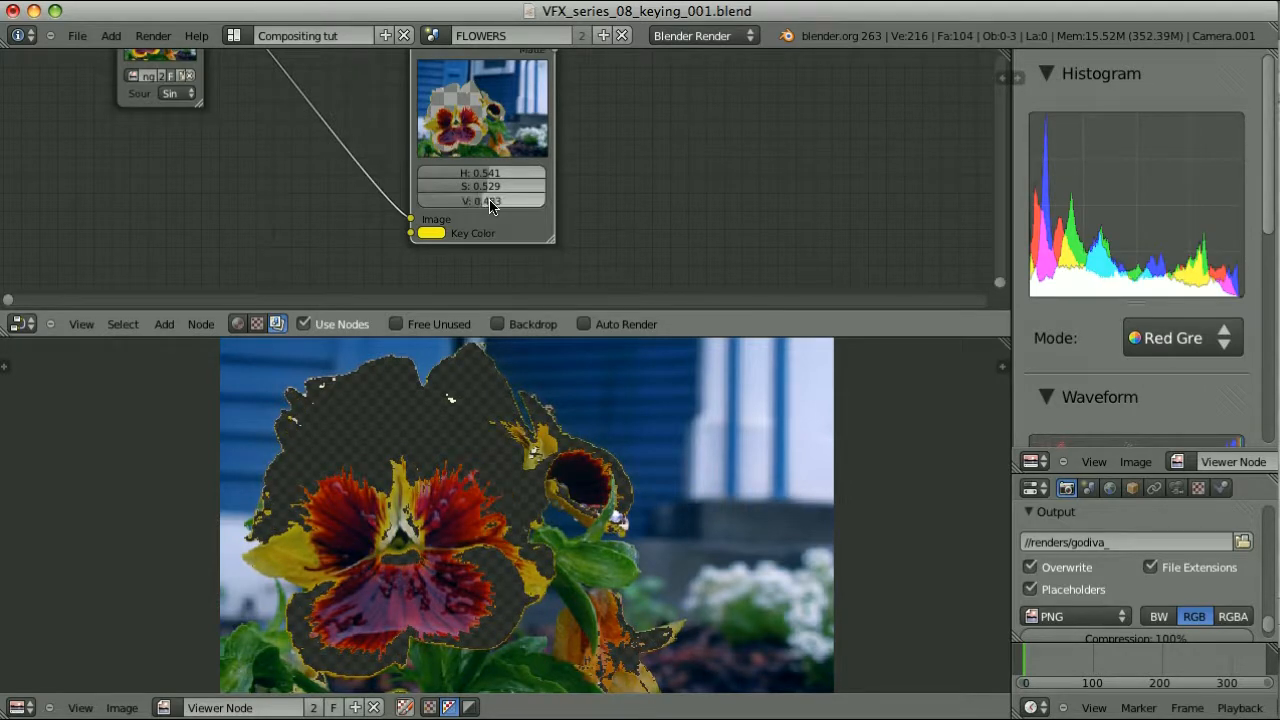
click(469, 707)
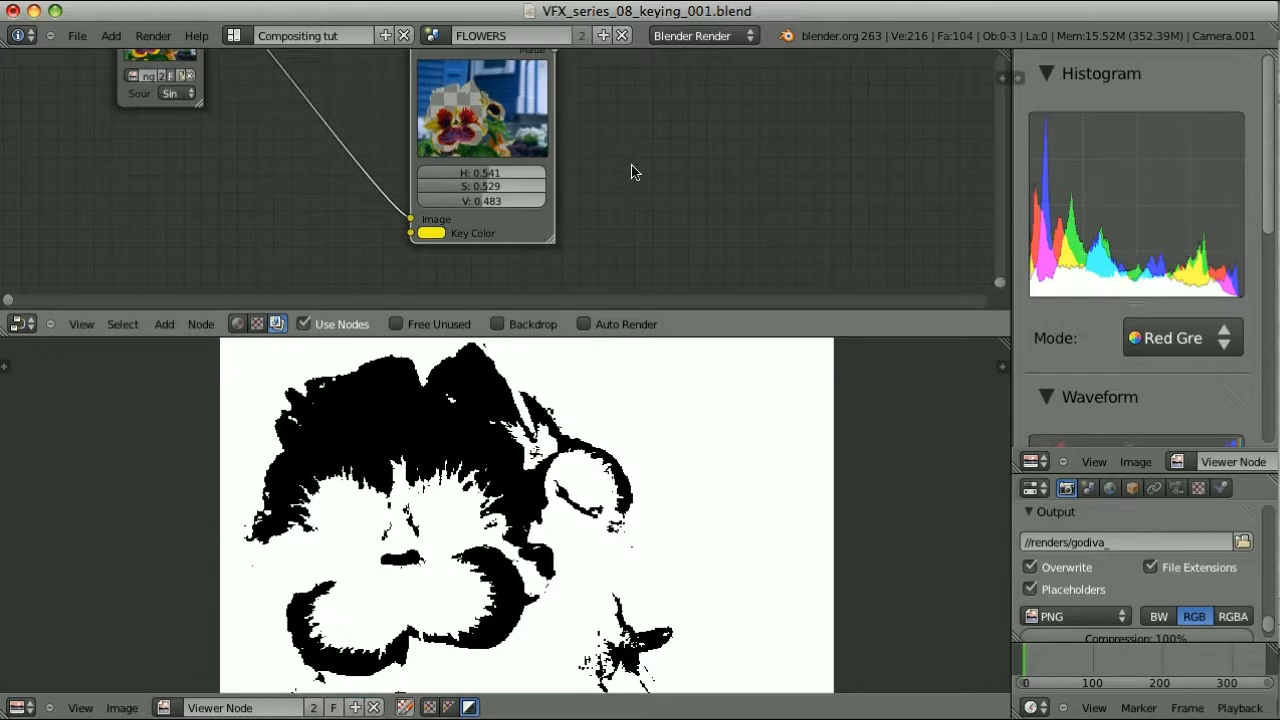
middle_drag(631, 172, 506, 195)
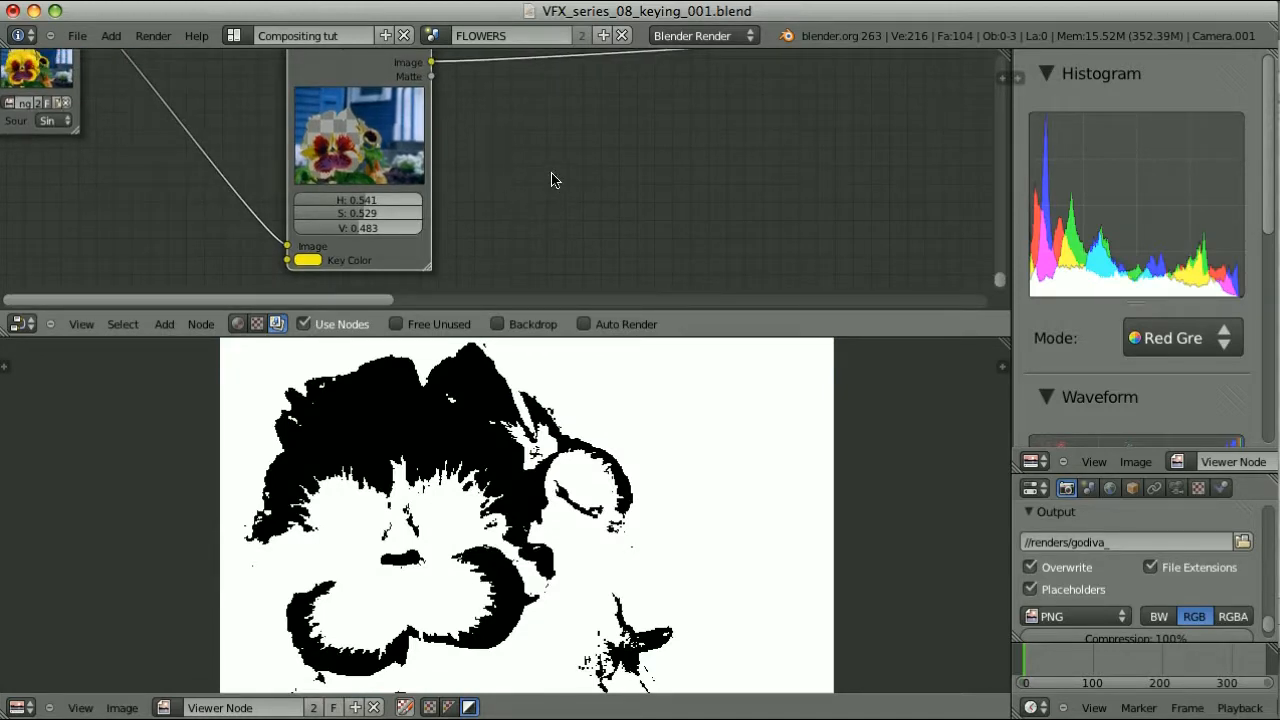
Add a Fast Gaussian Blur node fed by the Color Key matte and view its output
click(449, 707)
key(shift+a)
mouse_move(471, 154)
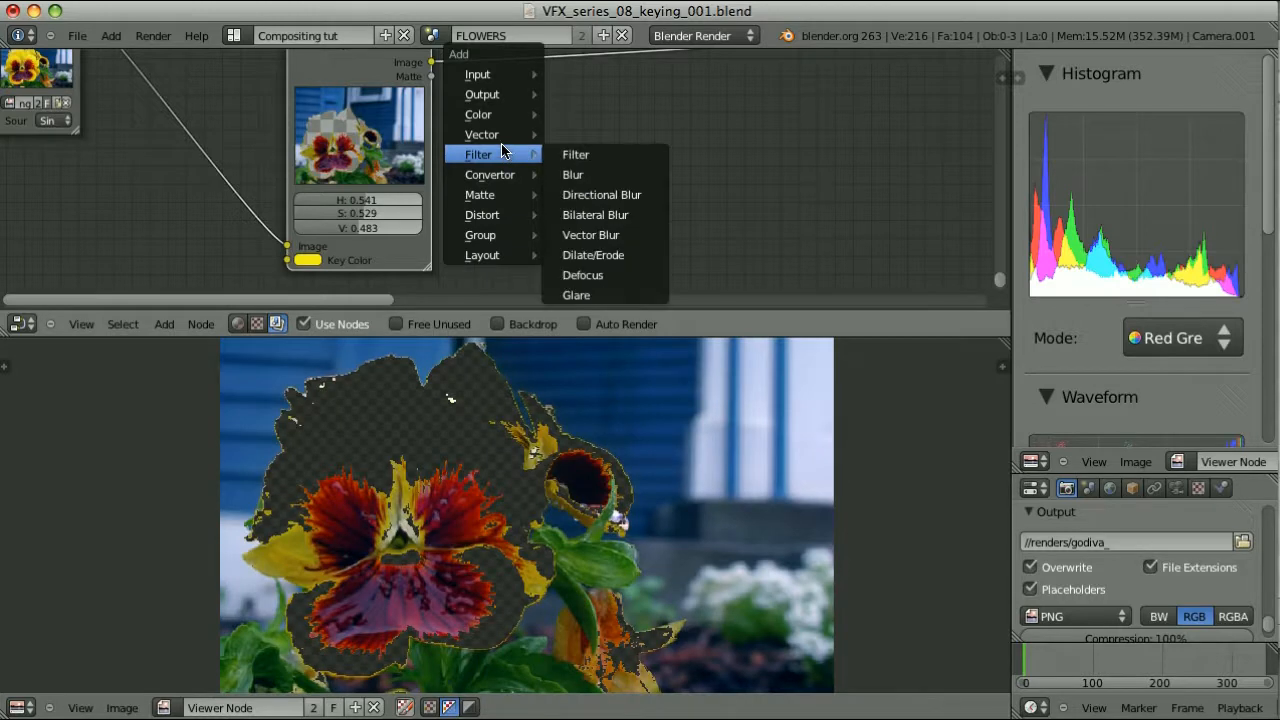
click(612, 171)
click(618, 213)
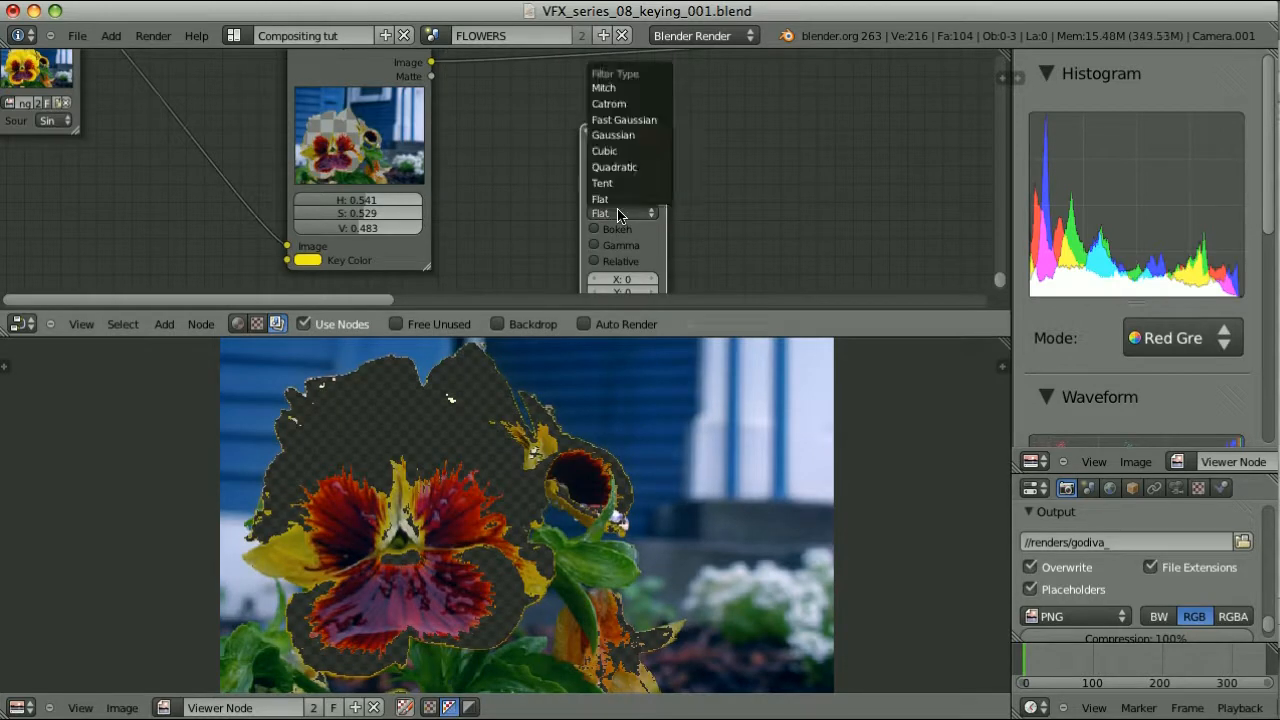
click(632, 120)
drag(600, 127, 566, 84)
drag(431, 76, 552, 234)
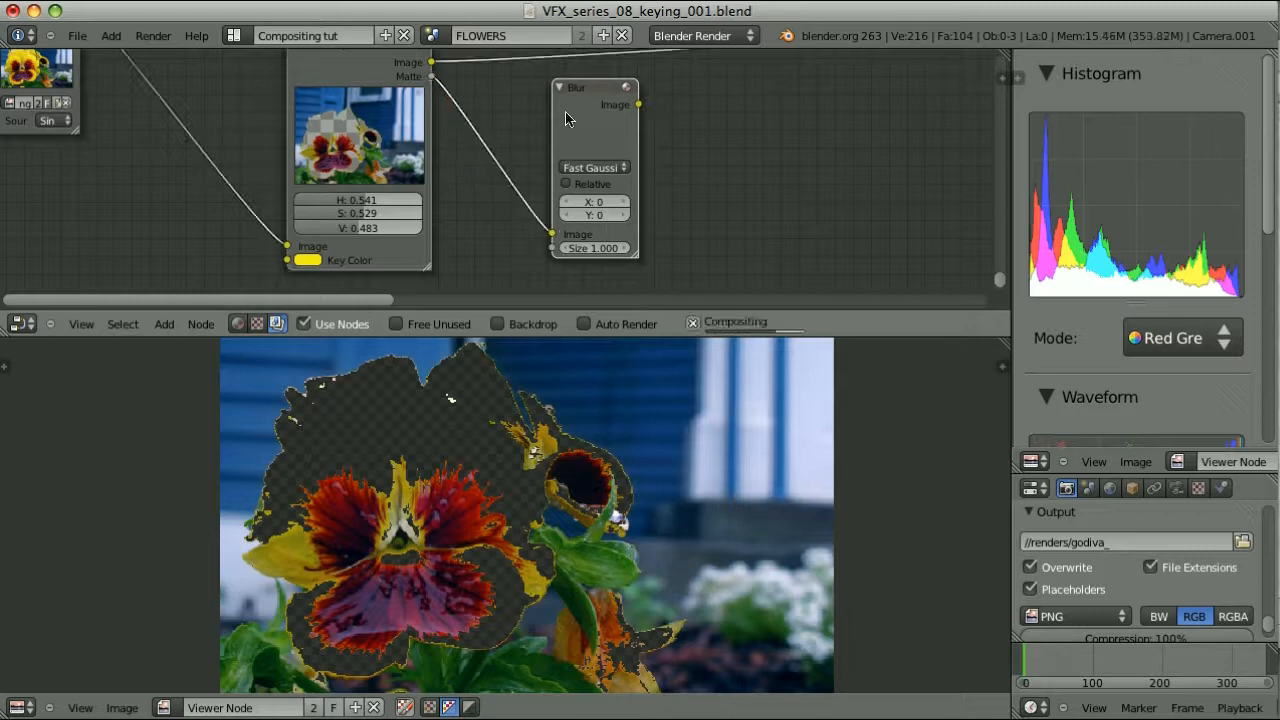
ctrl+shift+click(565, 113)
Set the blur X and Y sizes to 5
click(602, 219)
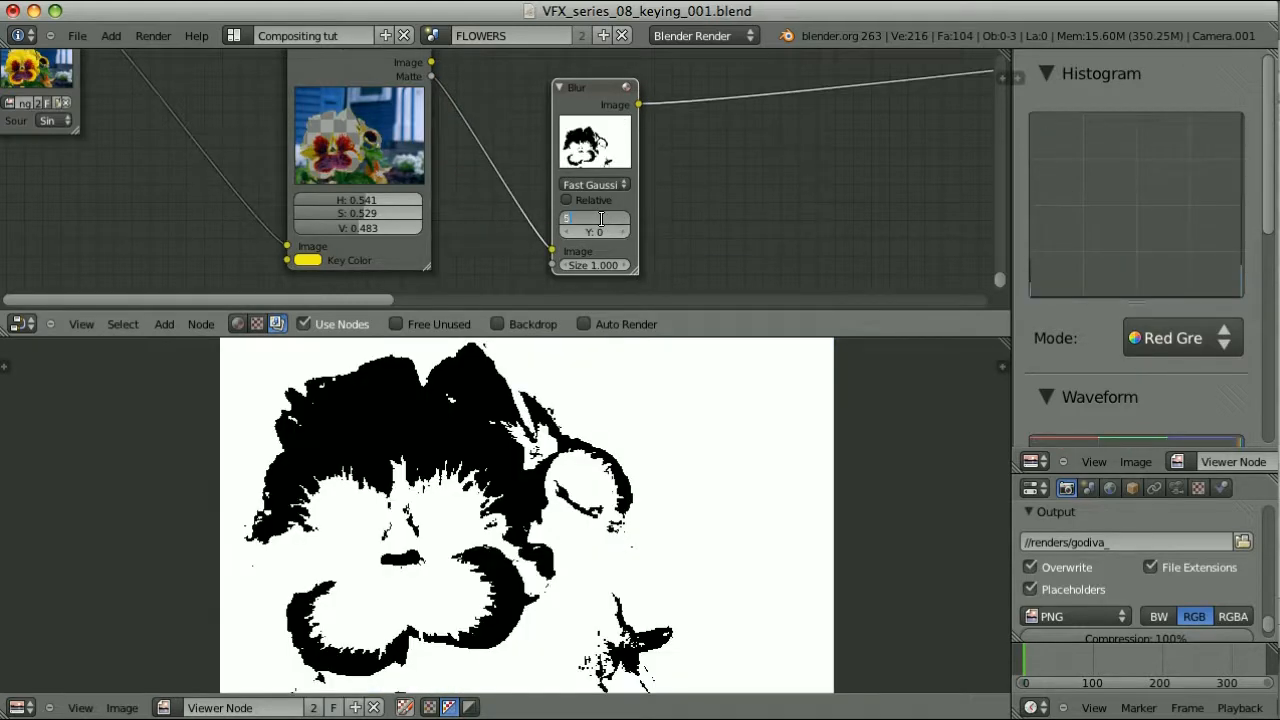
key(Tab)
text(5)
key(Return)
scroll(480, 400, down, 1)
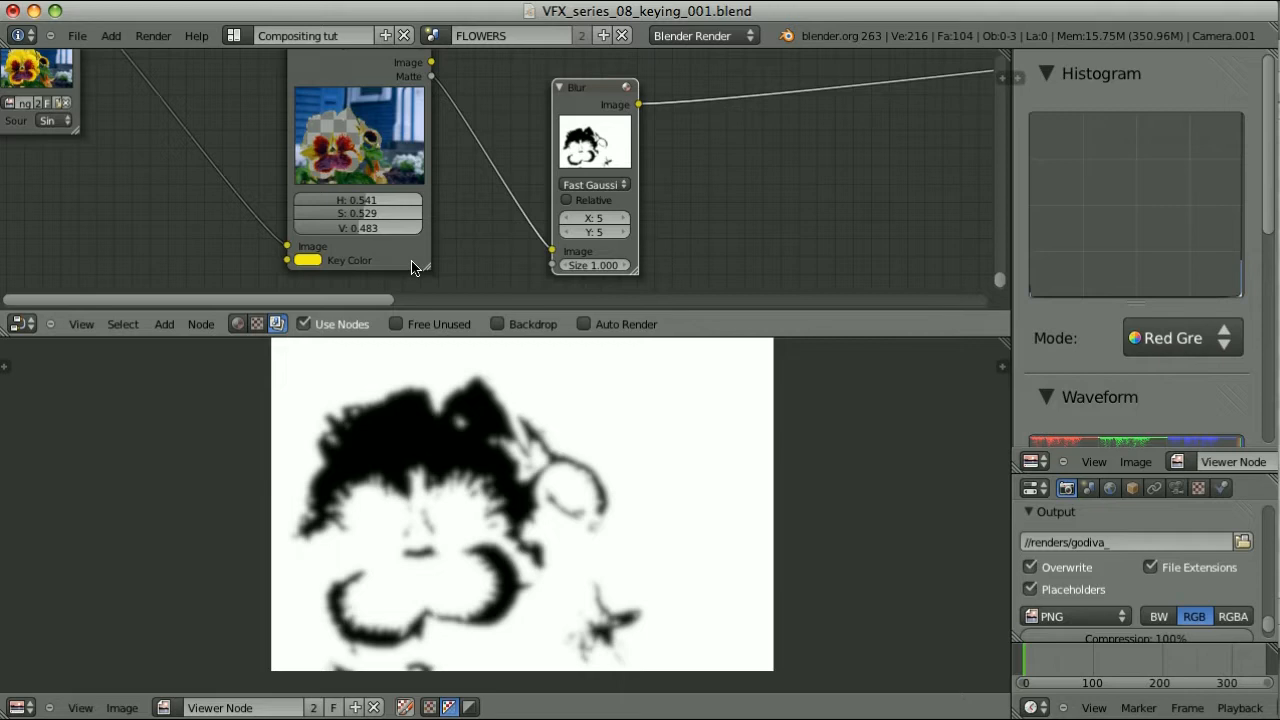
ctrl+shift+click(412, 268)
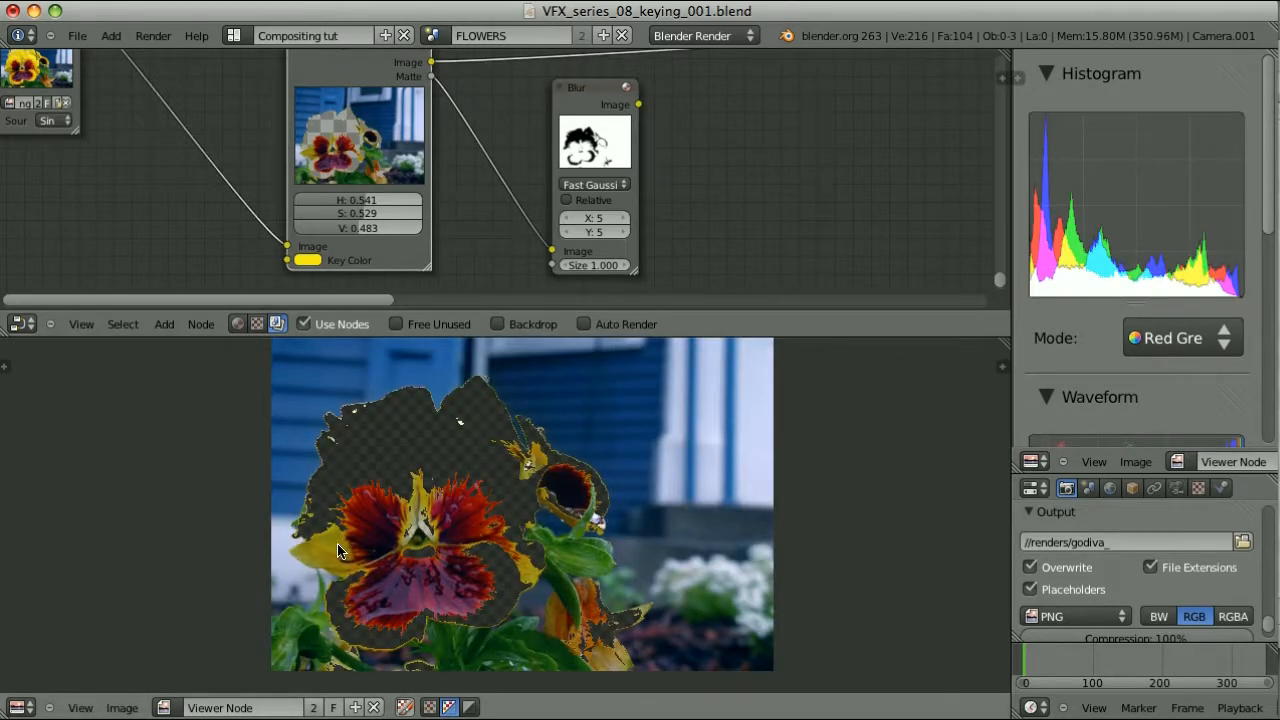
Rearrange the Blur and Color Key nodes and duplicate the Color Key to the right
key(g)
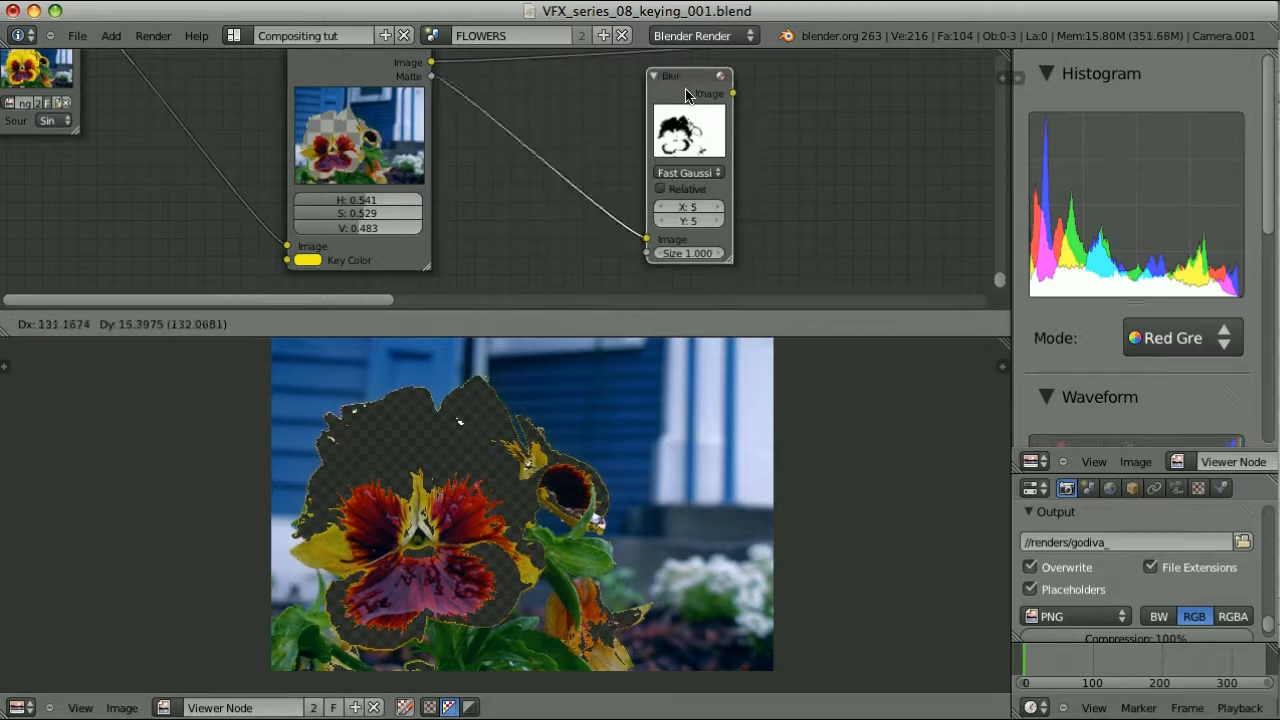
click(493, 78)
right_click(321, 74)
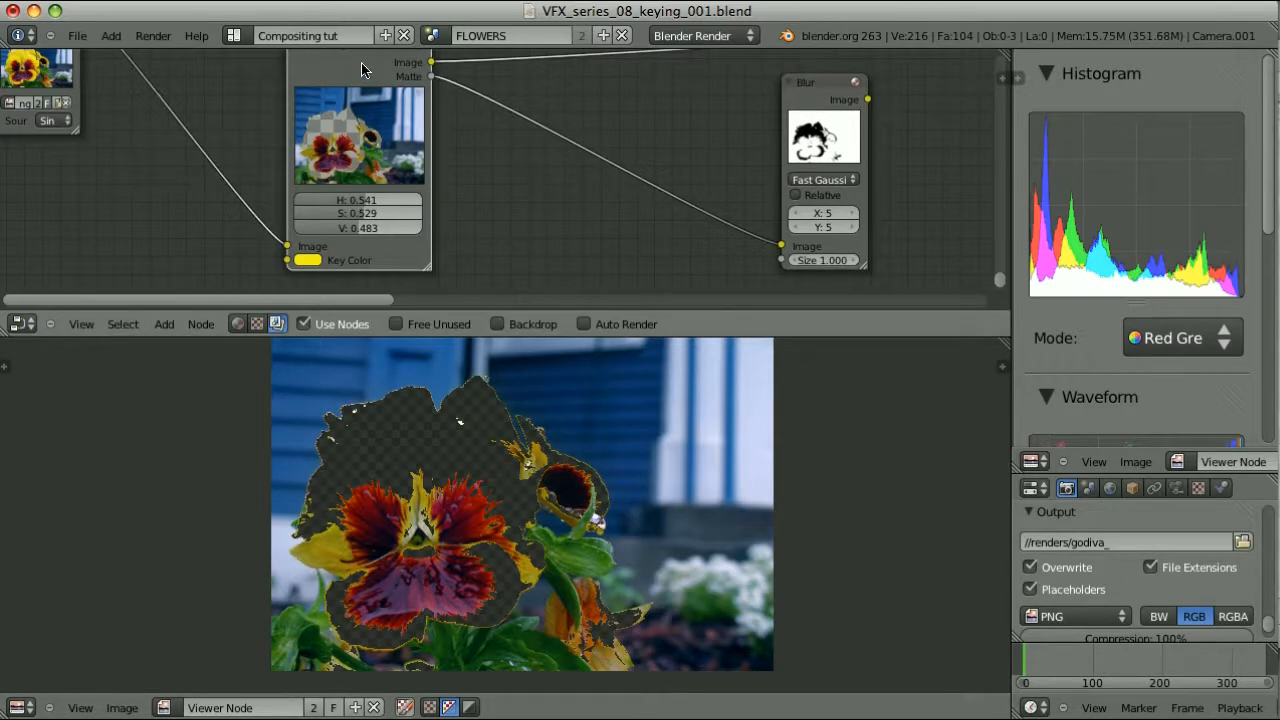
key(g)
click(265, 79)
key(shift+d)
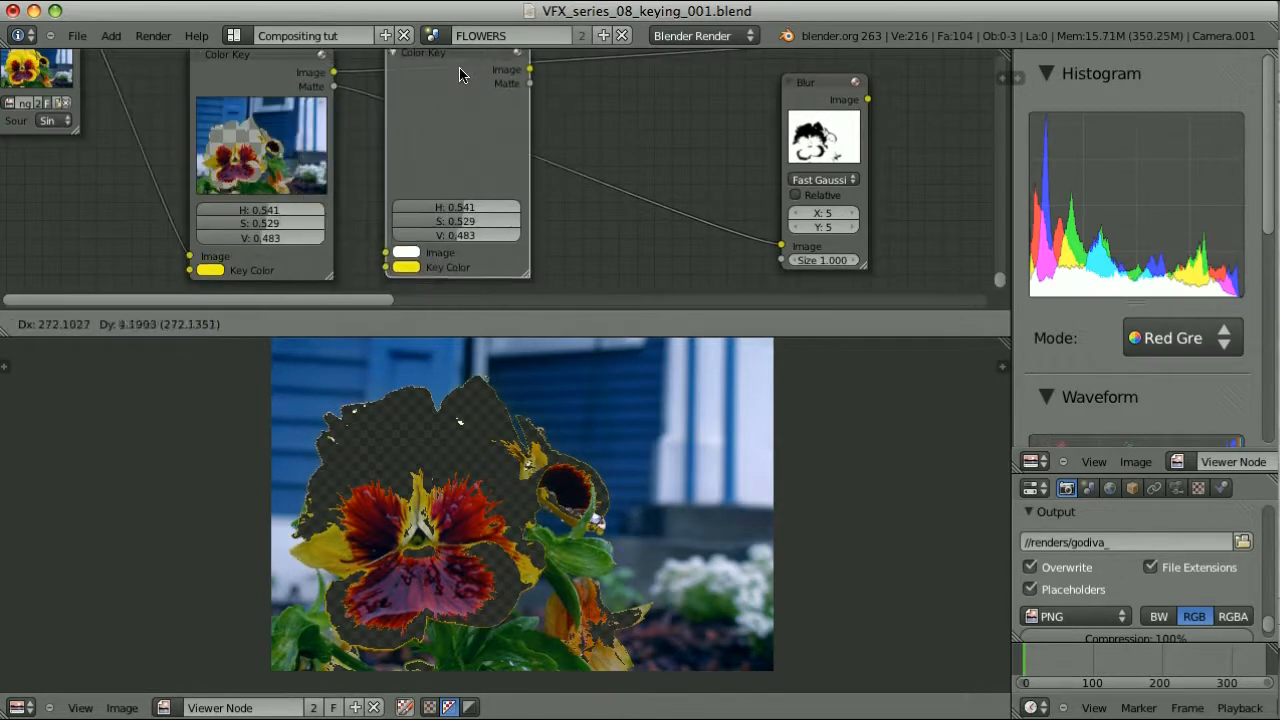
click(447, 70)
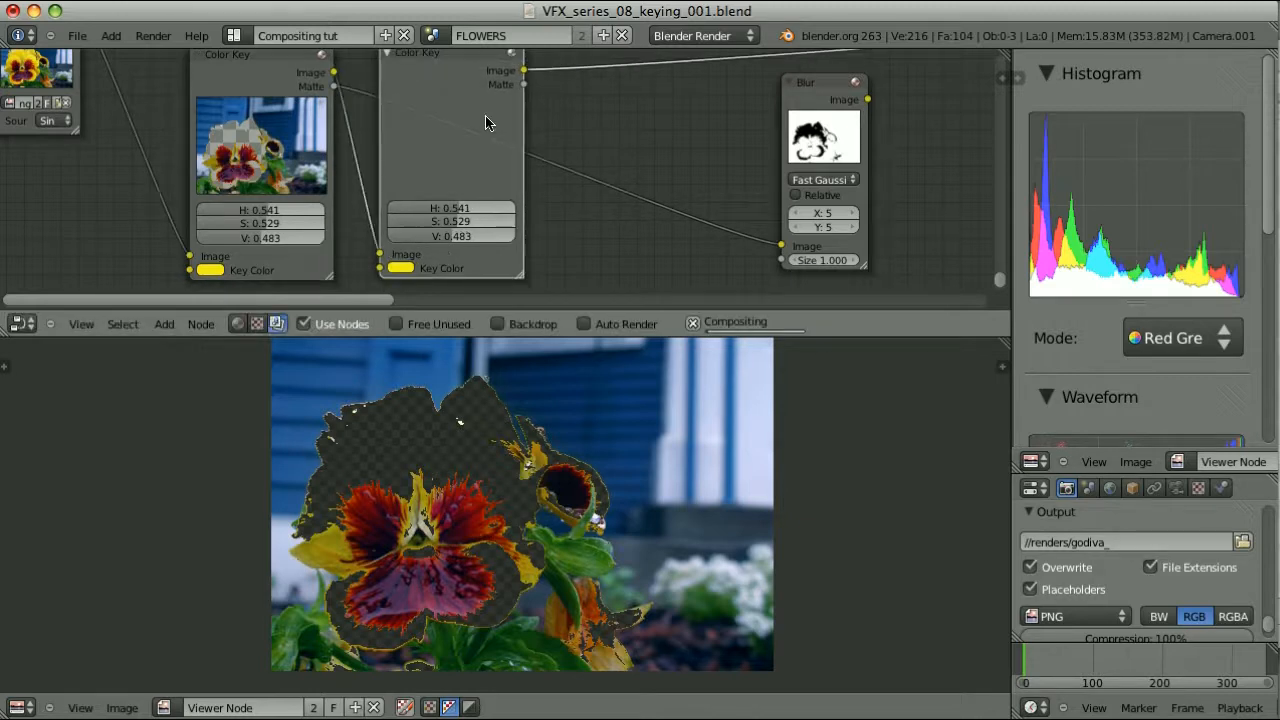
Sample a darker petal tone as the duplicate's key colour and lower its hue and saturation tolerance
click(401, 267)
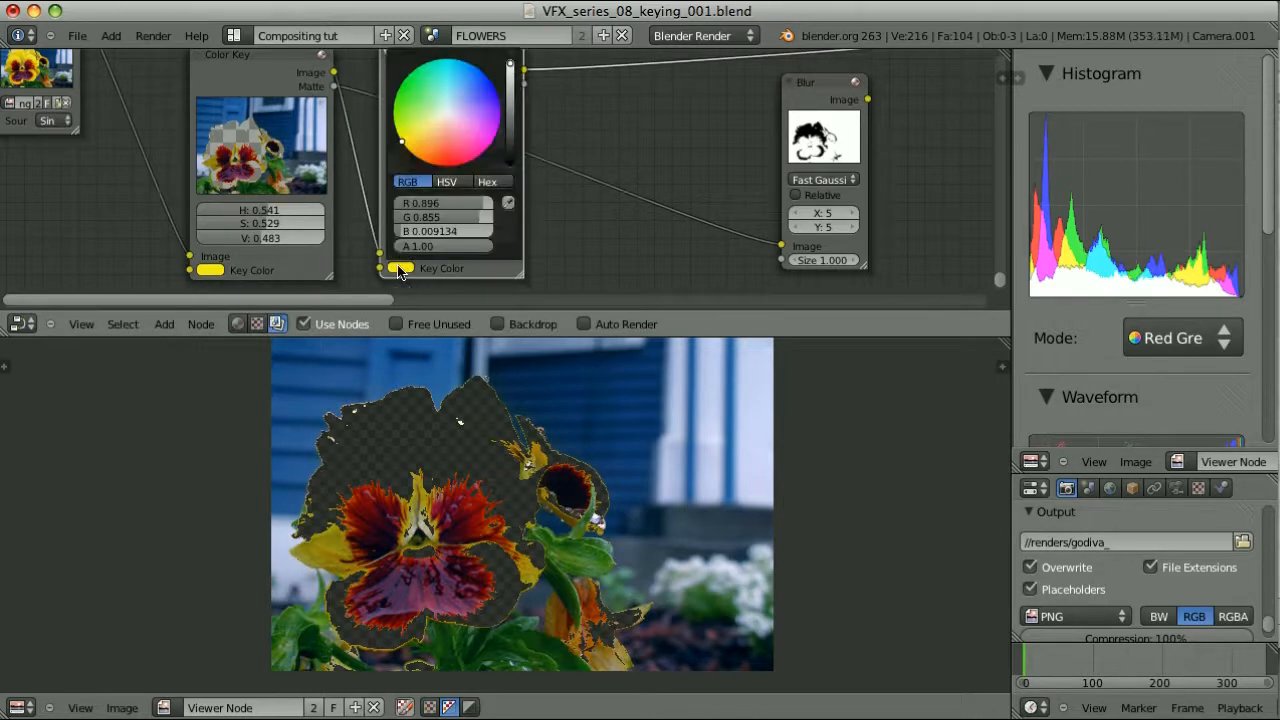
click(508, 202)
click(336, 535)
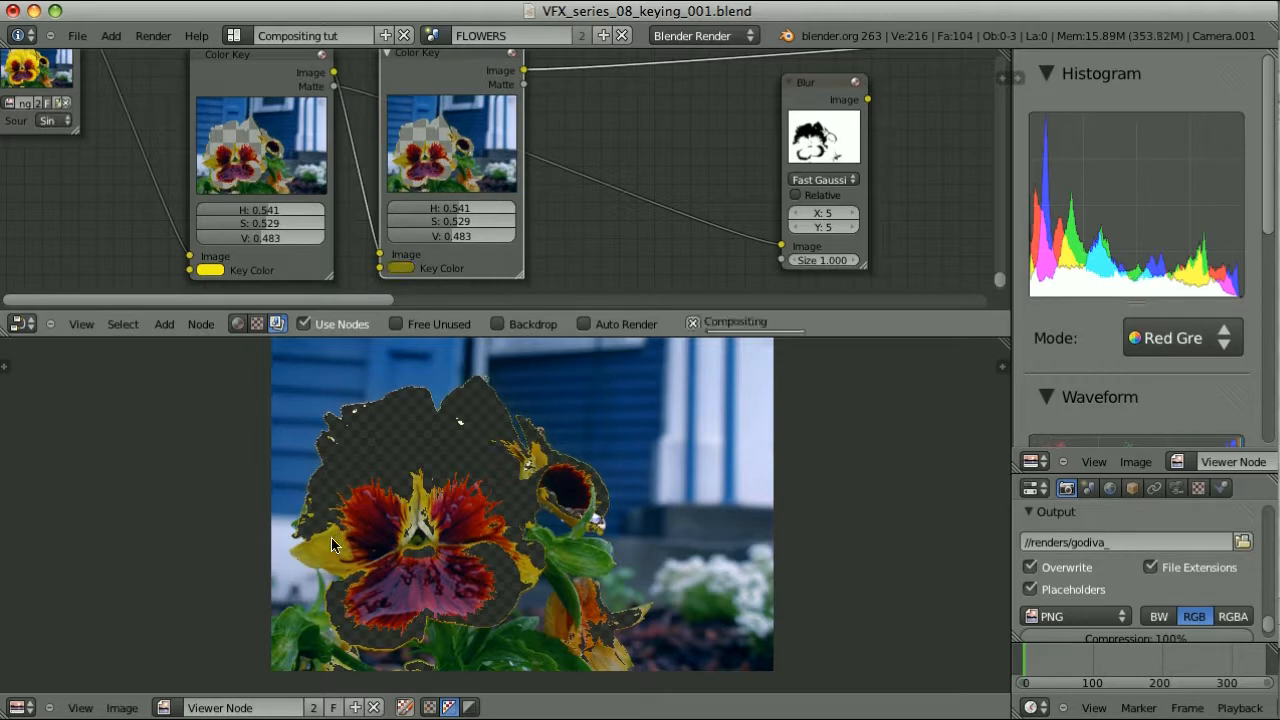
drag(420, 215, 406, 237)
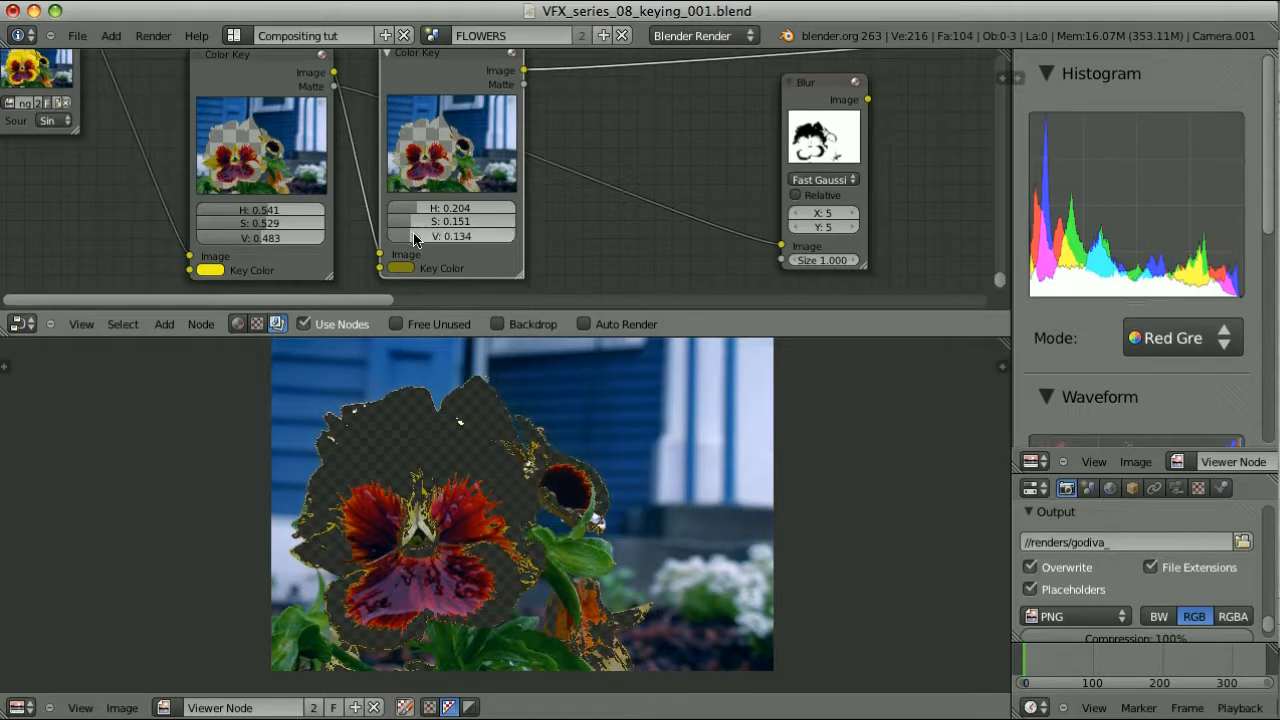
click(469, 707)
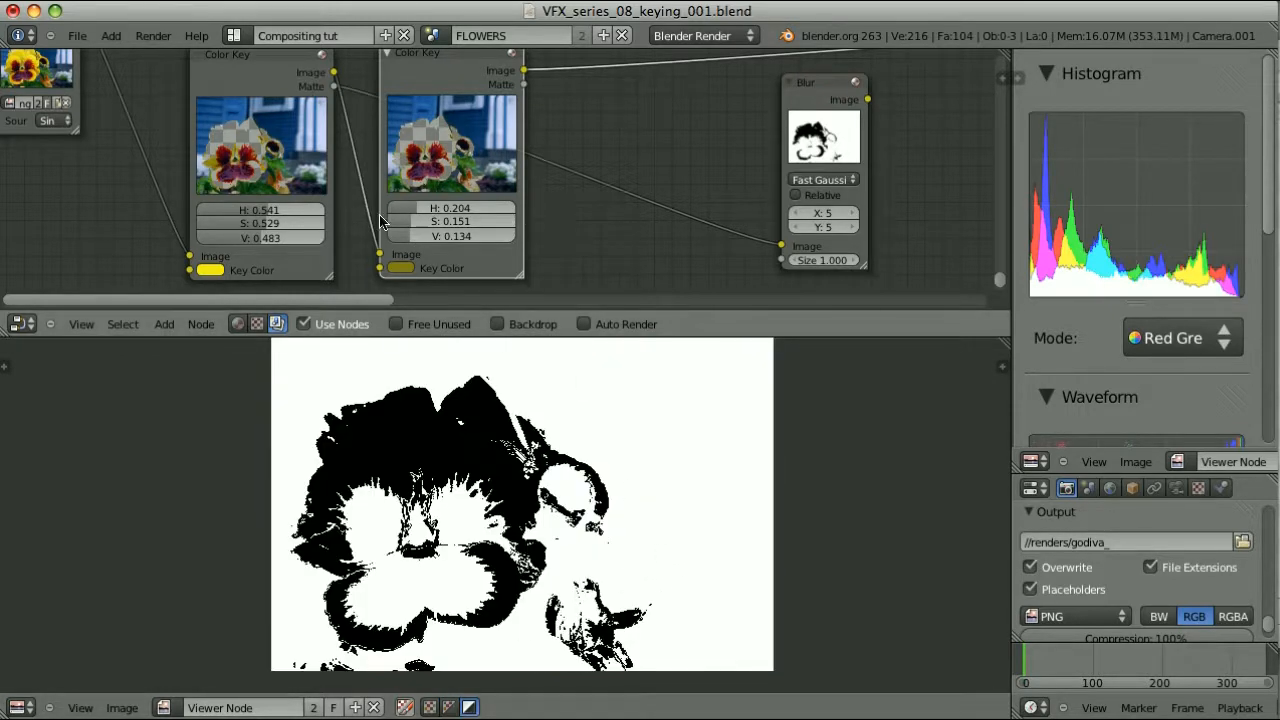
Fine-tune to H 0.216, S 0.231, V 0.134 and wire the second matte into the Blur
drag(413, 219, 423, 217)
click(430, 707)
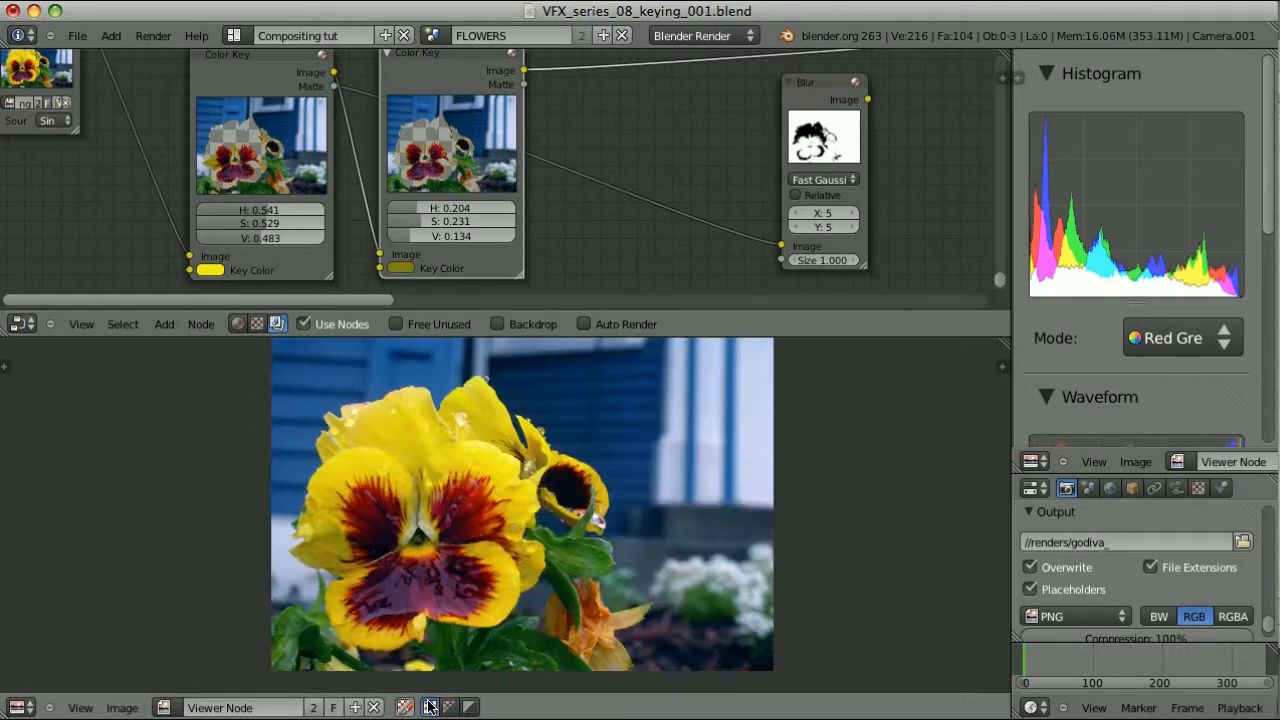
click(469, 707)
drag(415, 206, 419, 205)
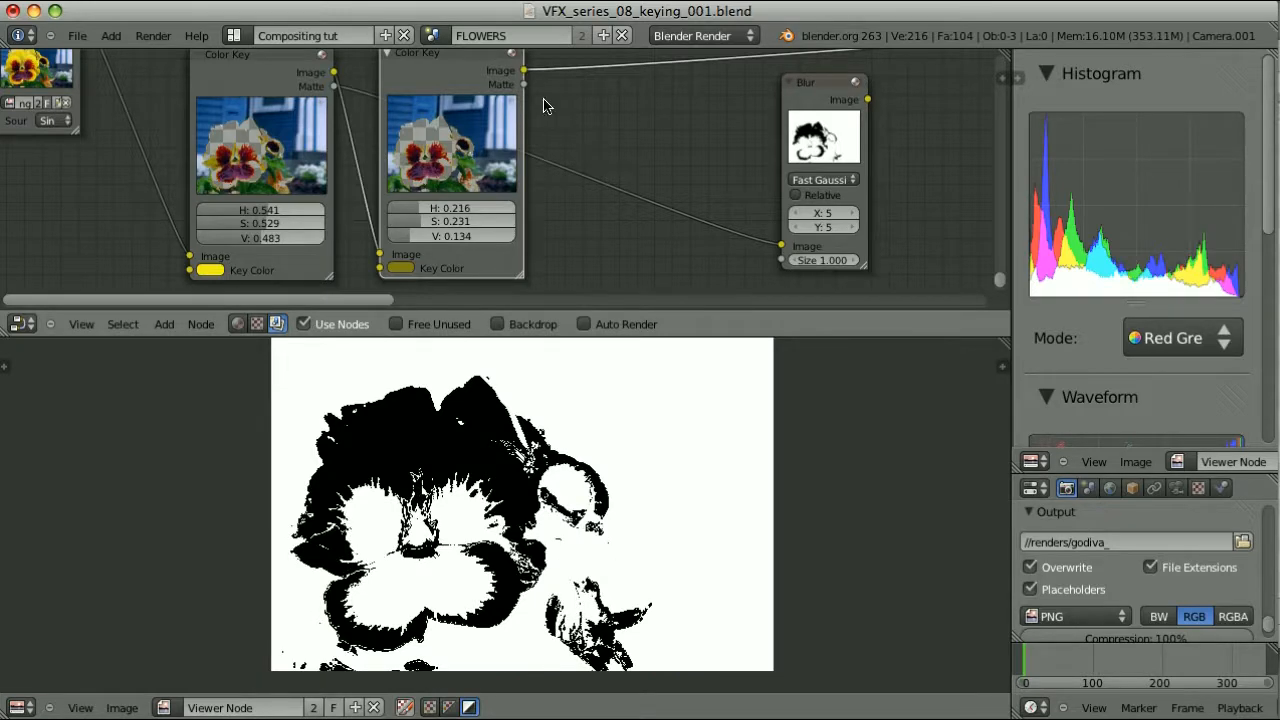
drag(525, 86, 780, 245)
ctrl+shift+click(816, 130)
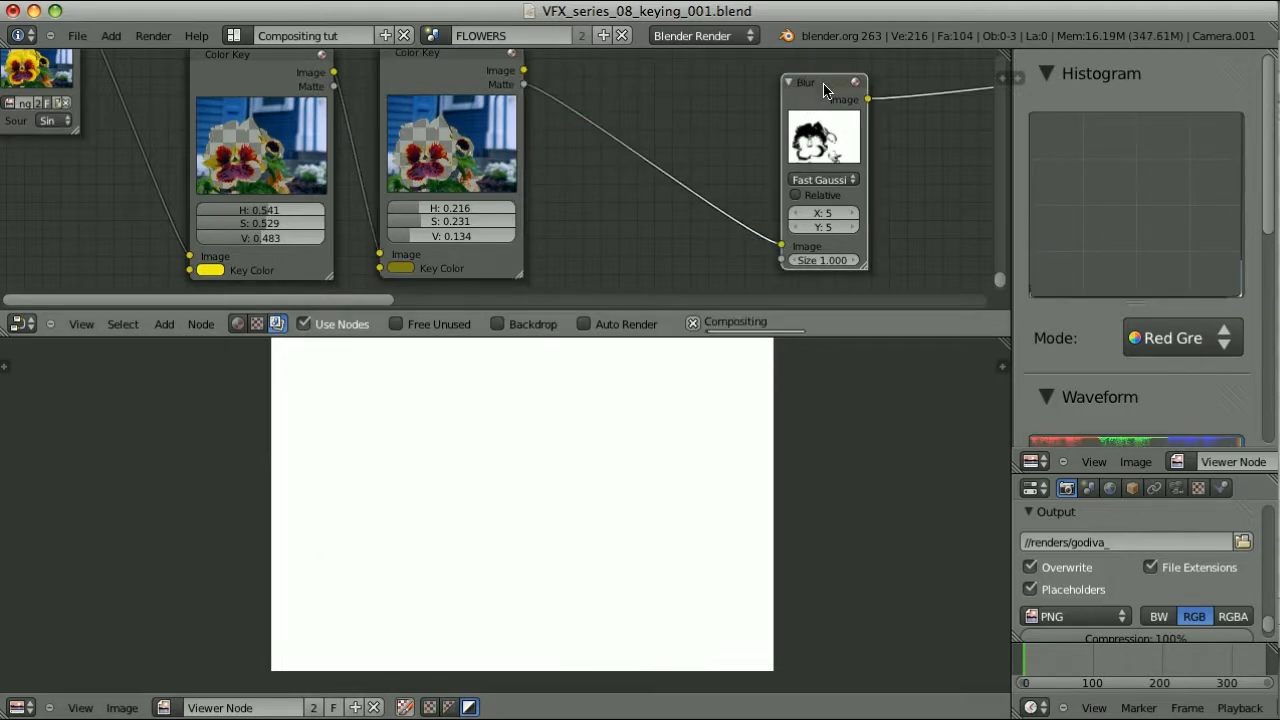
Preview the blurred matte in the viewer and move the Blur node beside the second Color Key
click(429, 707)
scroll(613, 200, down, 5)
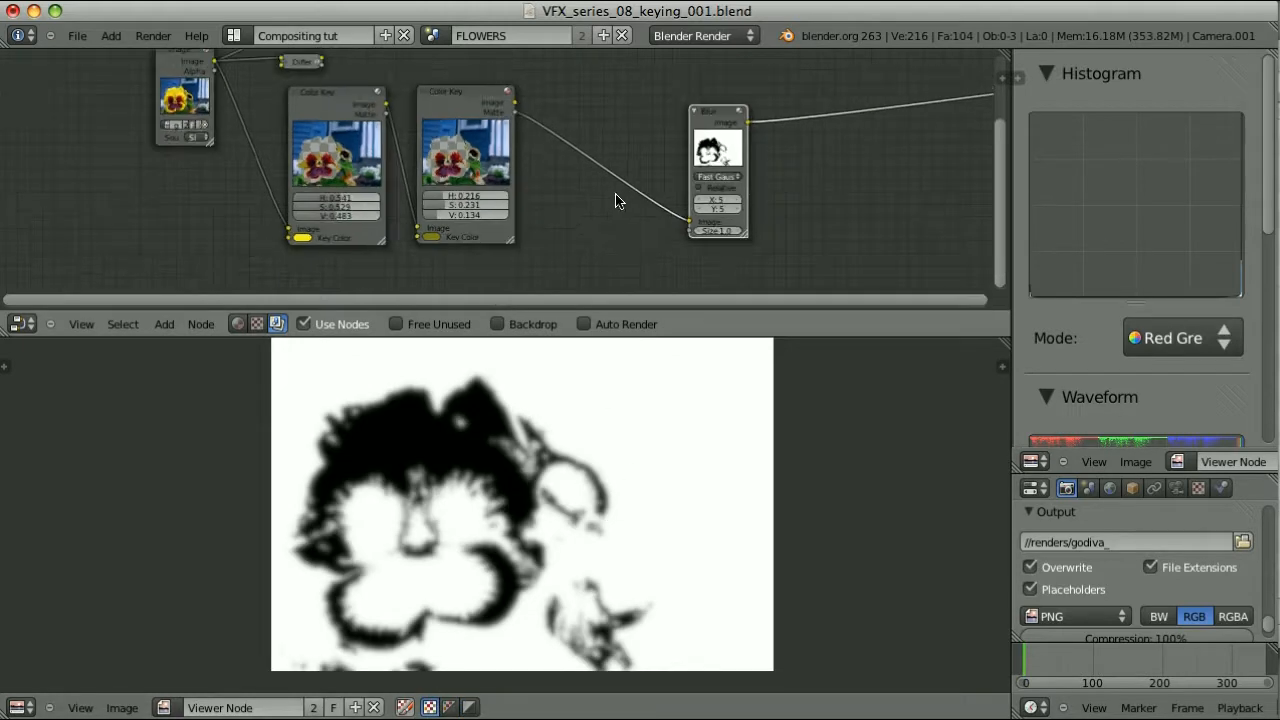
drag(699, 108, 558, 93)
click(449, 707)
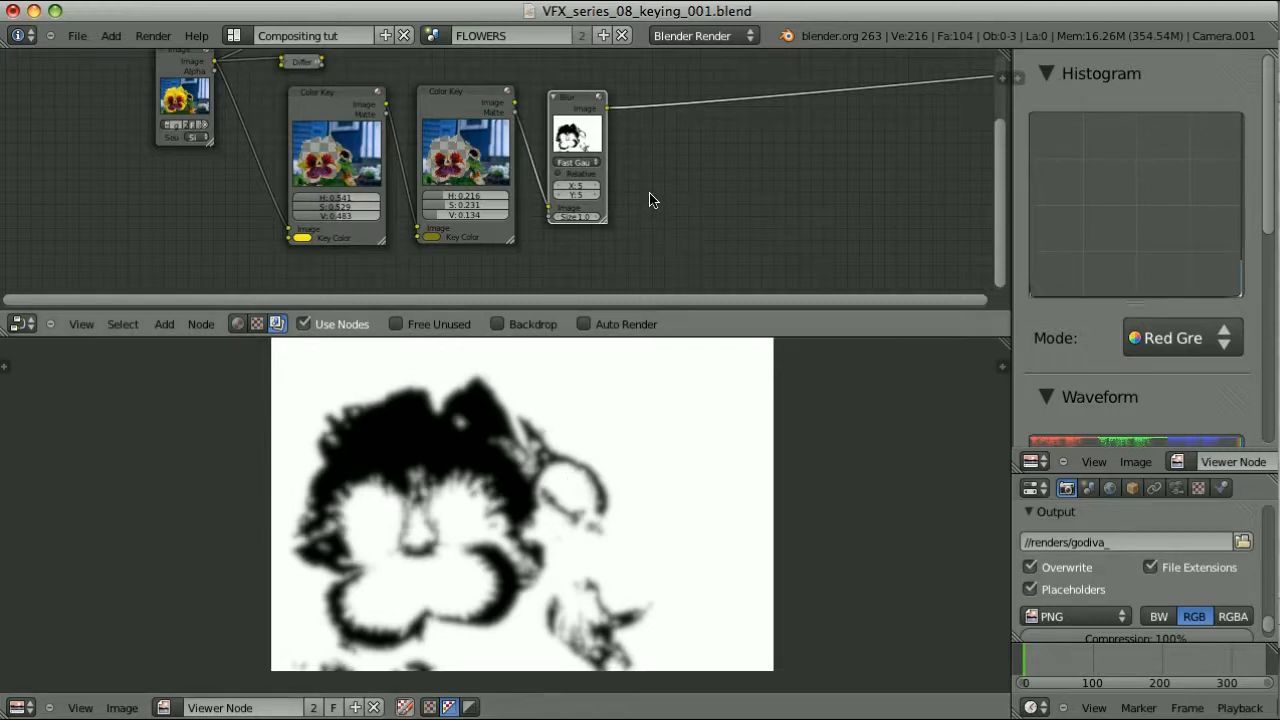
key(shift+d)
Collapse both Color Key nodes and the Blur node, then scale them into a tight row
drag(272, 114, 760, 240)
key(h)
key(s)
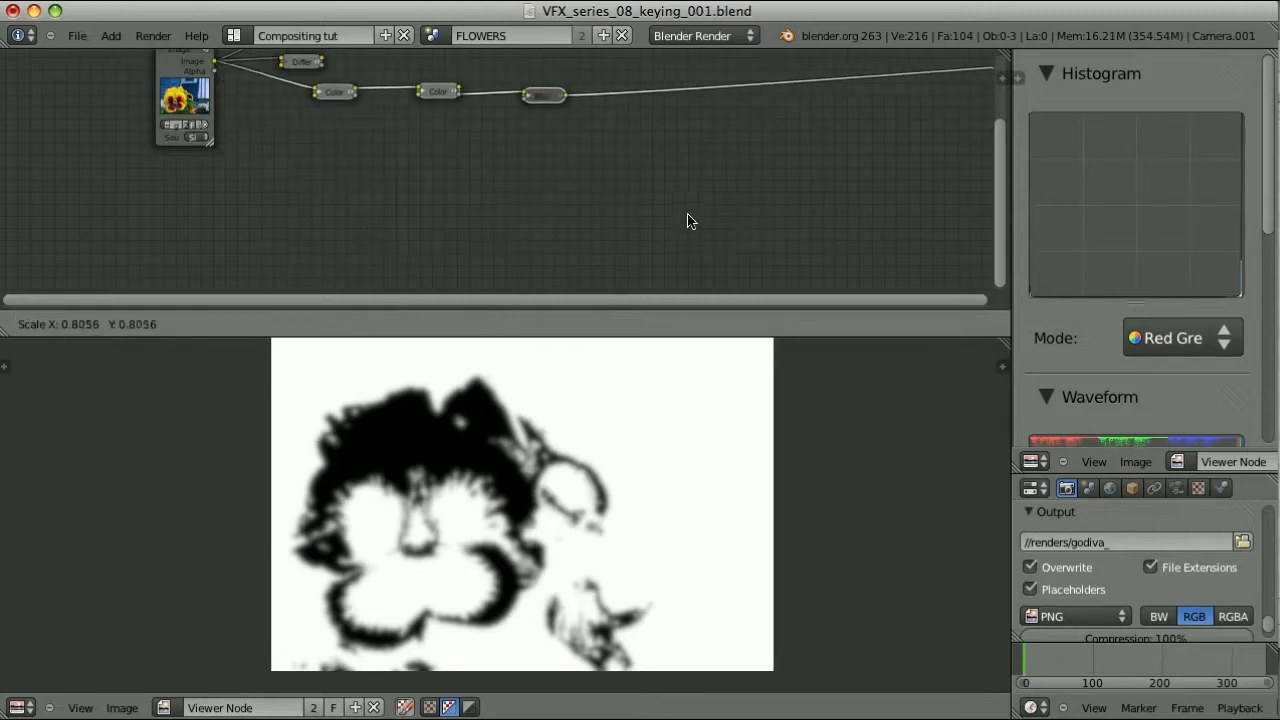
click(381, 183)
Delete the two small leftover nodes and move the keying chain up and left
middle_drag(469, 149, 500, 269)
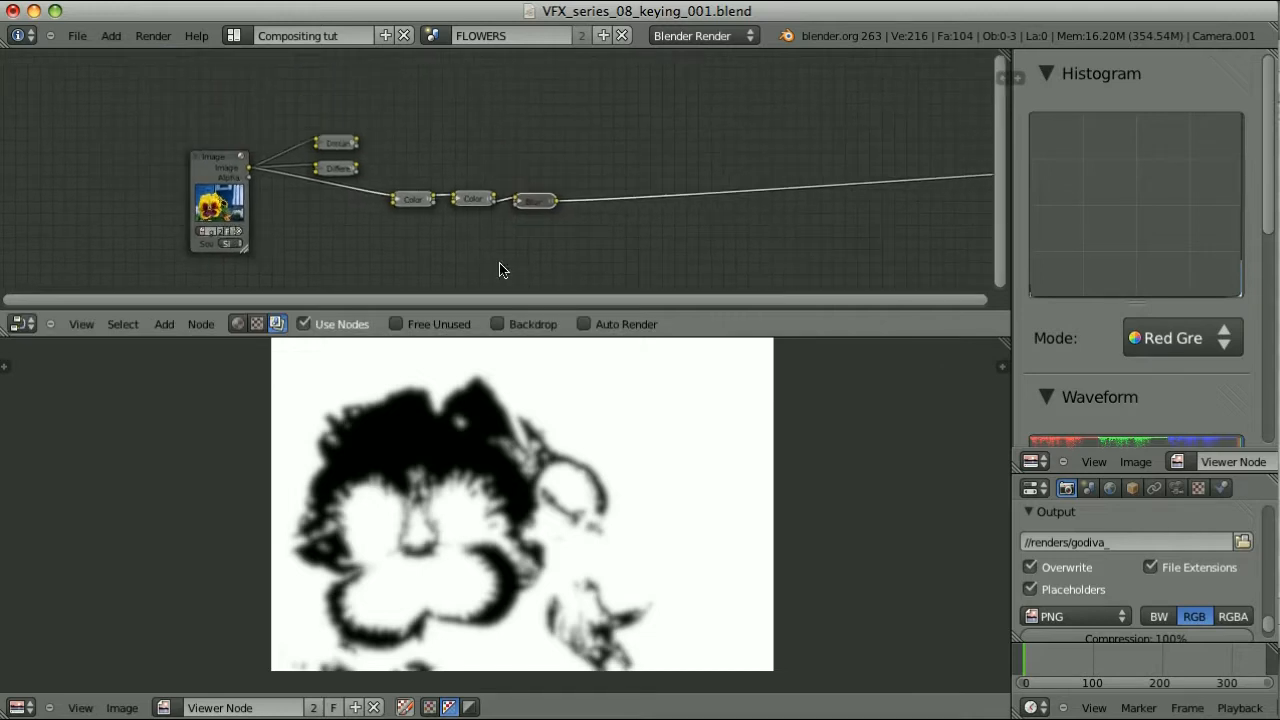
drag(313, 209, 514, 238)
key(x)
key(g)
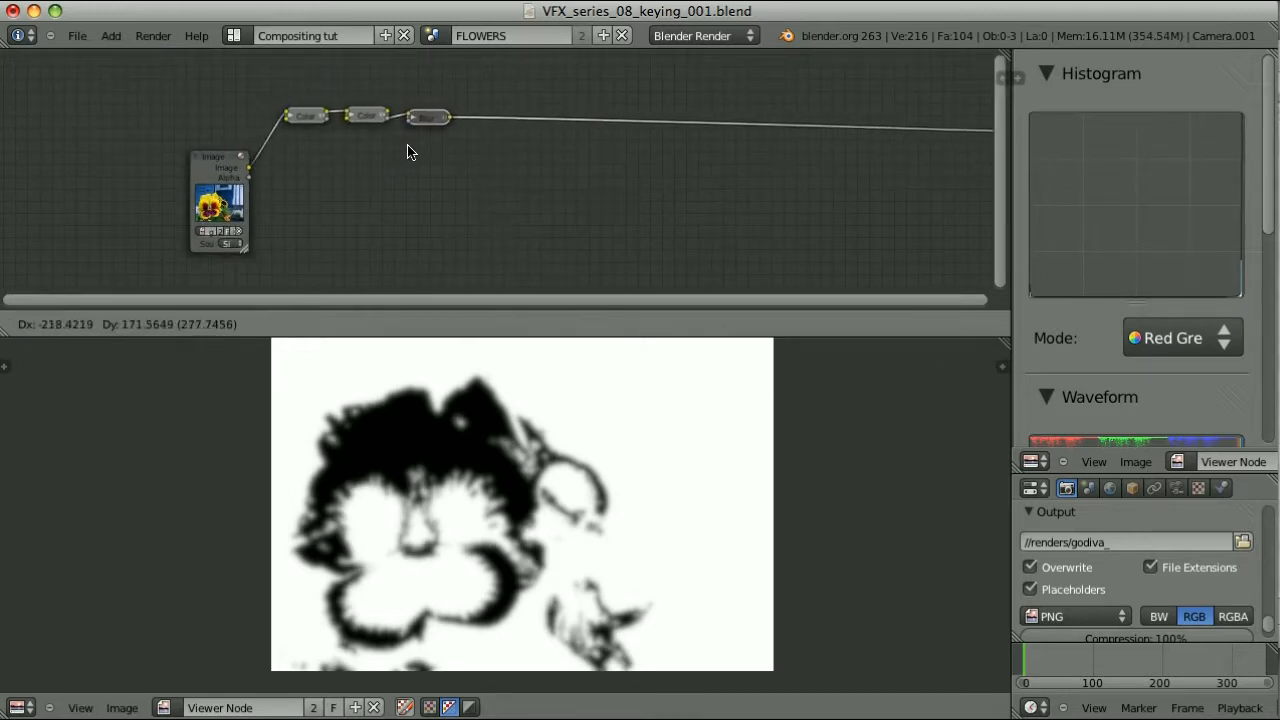
click(410, 152)
Add a Mix node fed by the flower image, with the blurred matte as Fac and output to the viewer
key(shift+a)
mouse_move(400, 149)
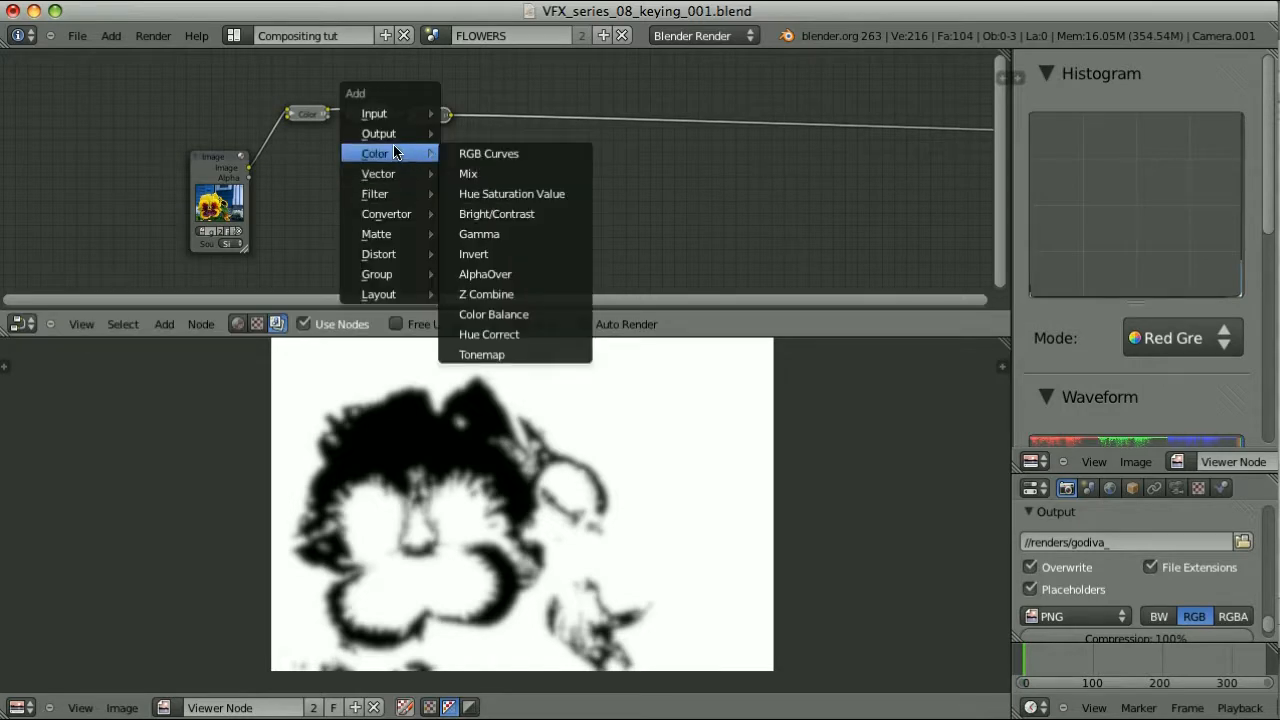
click(490, 171)
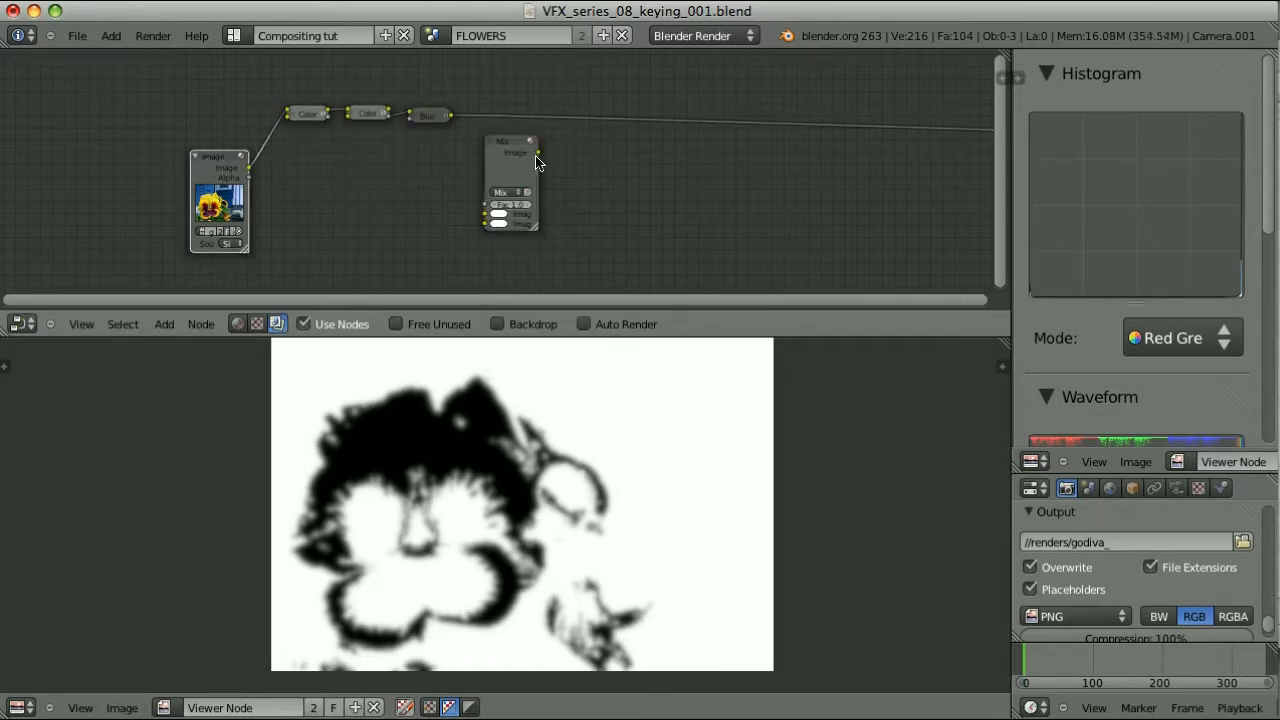
click(499, 152)
key(f)
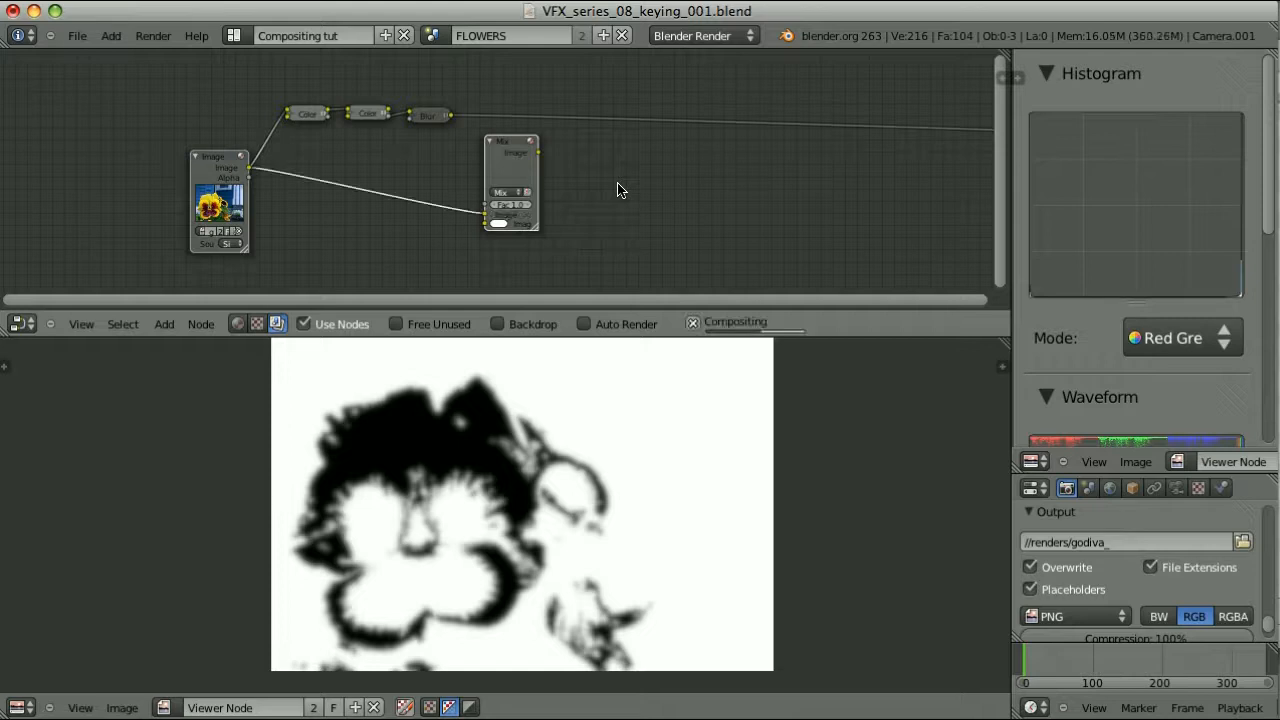
scroll(620, 195, up, 3)
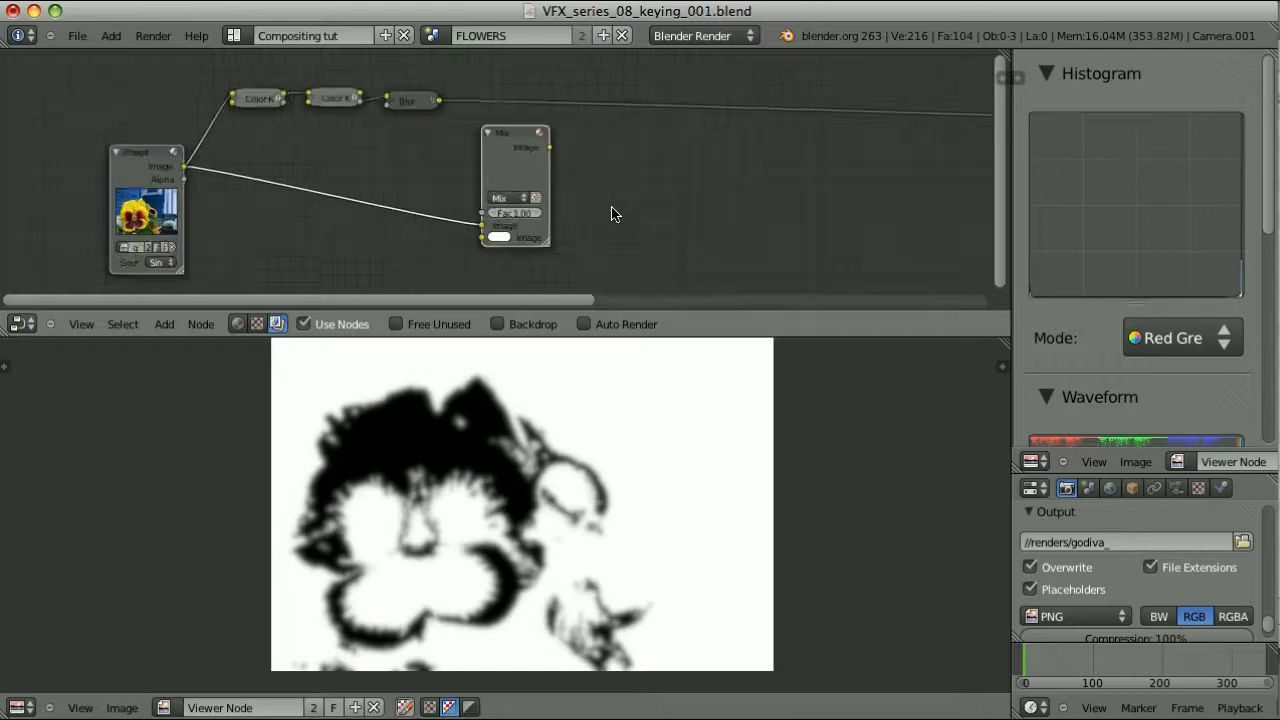
ctrl+shift+click(523, 141)
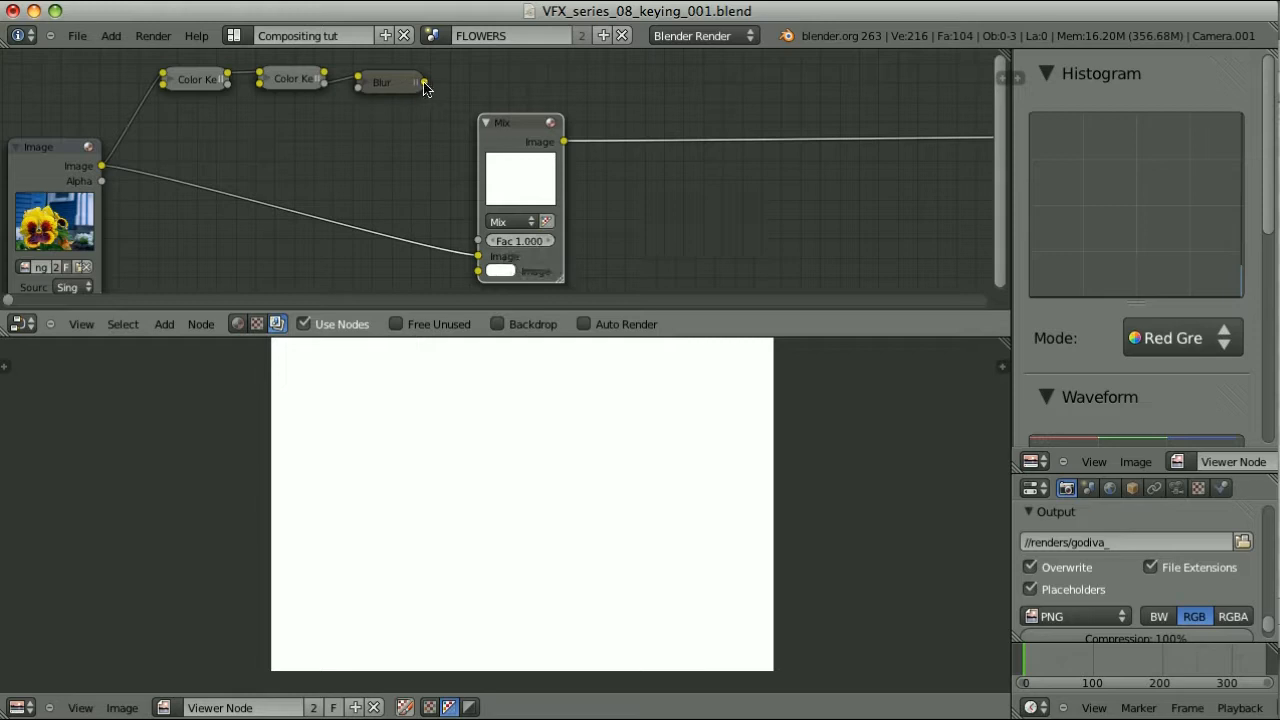
drag(424, 82, 476, 240)
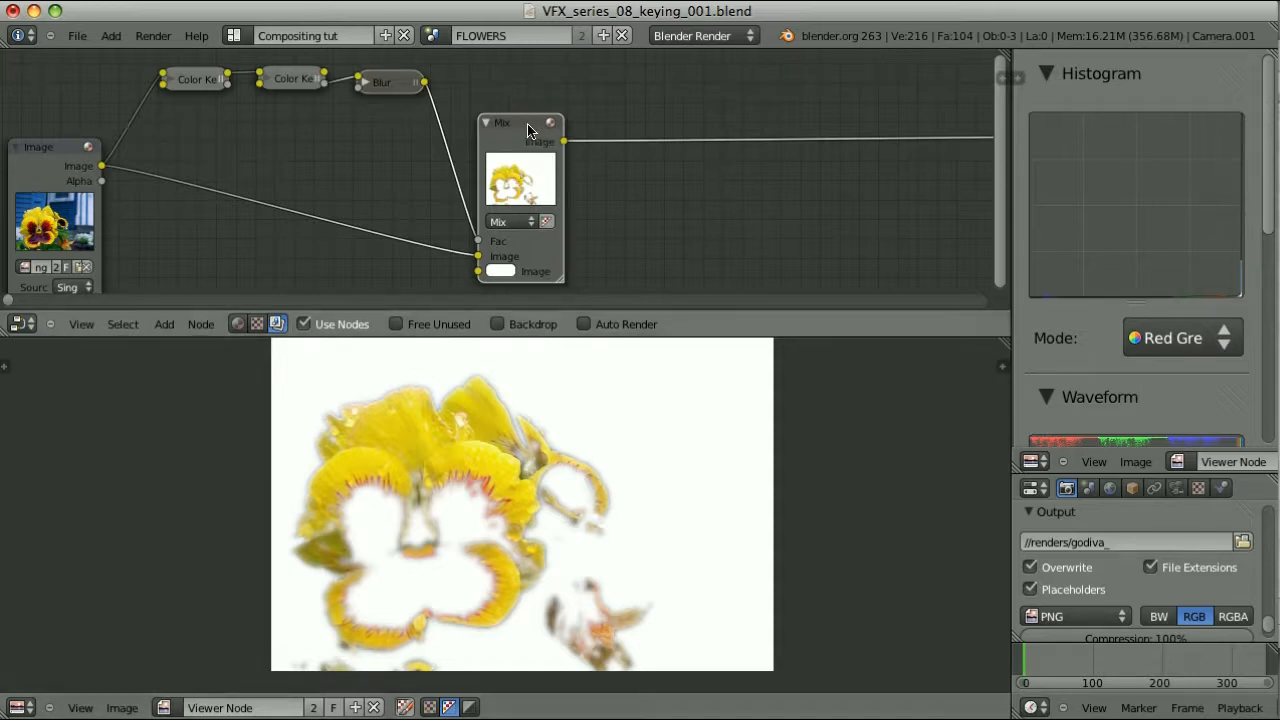
drag(520, 129, 668, 137)
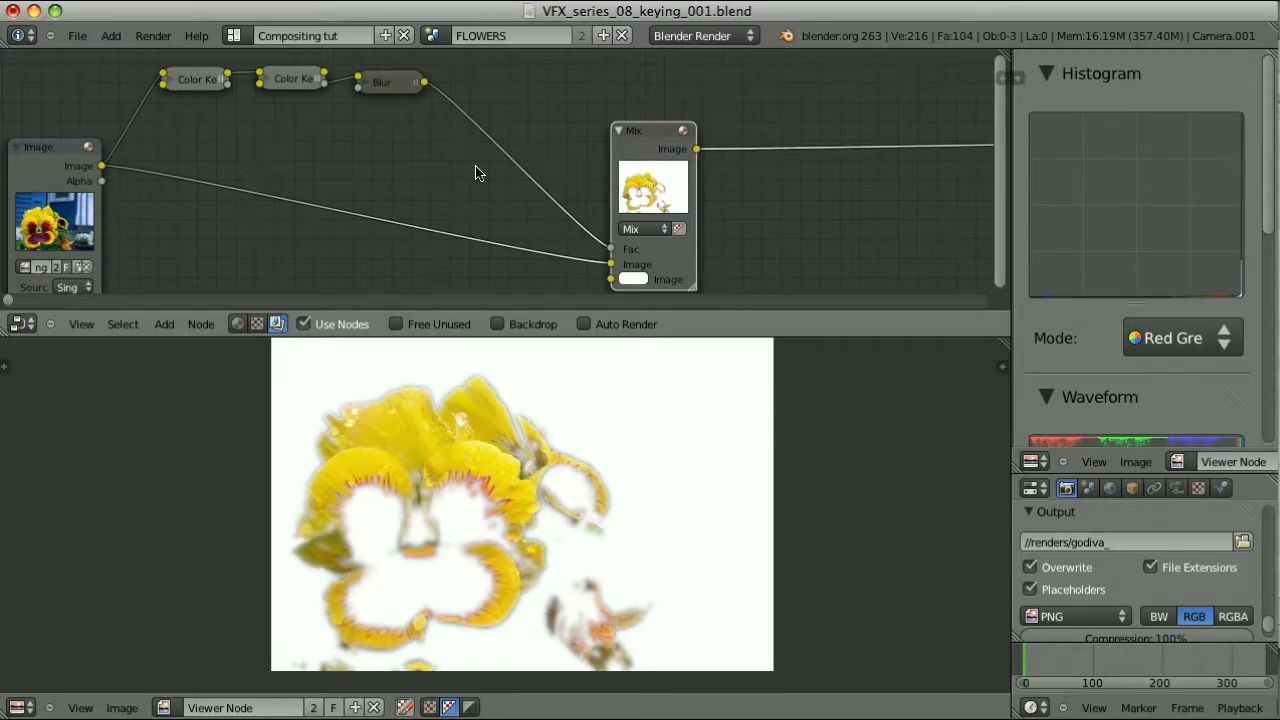
key(shift+a)
click(560, 269)
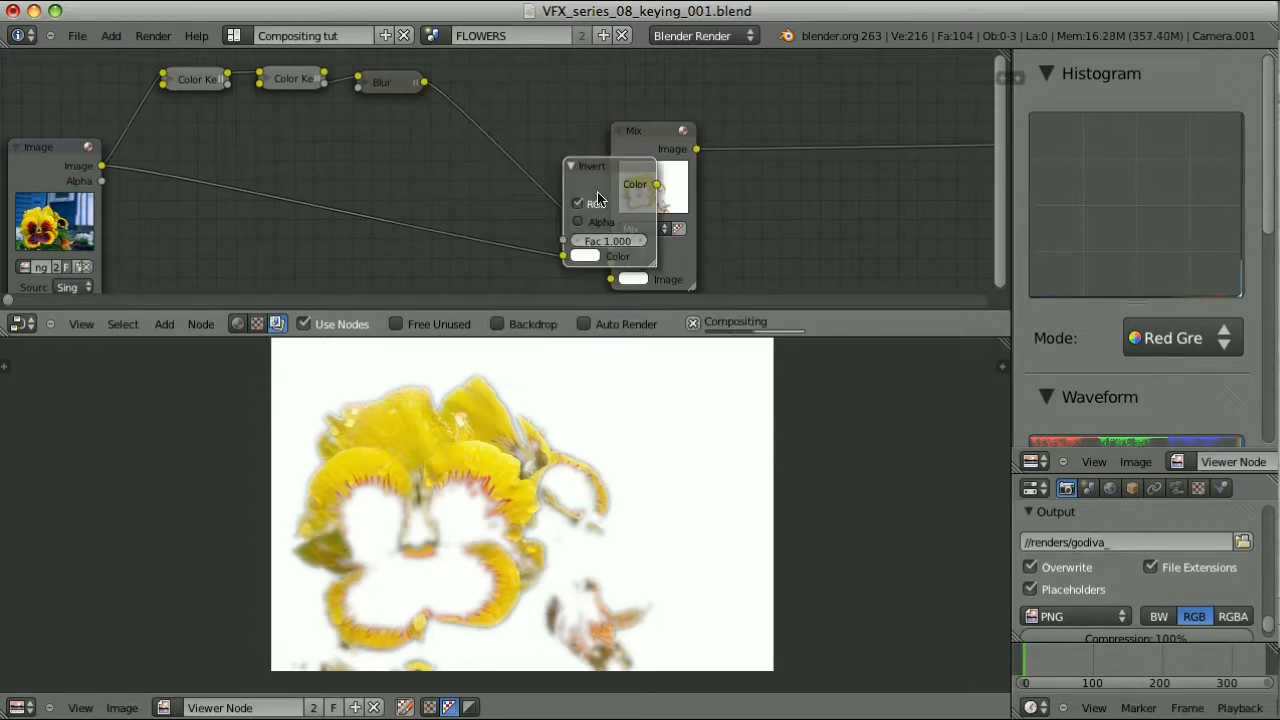
click(491, 96)
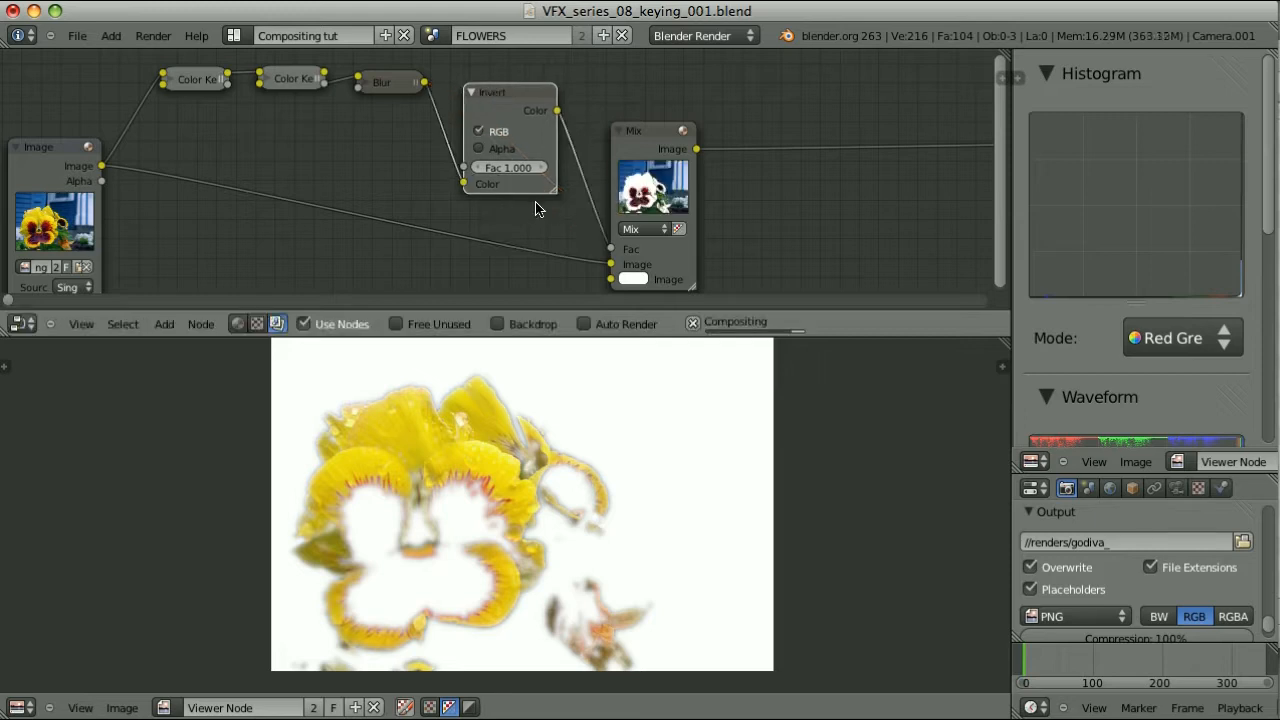
key(ctrl+x)
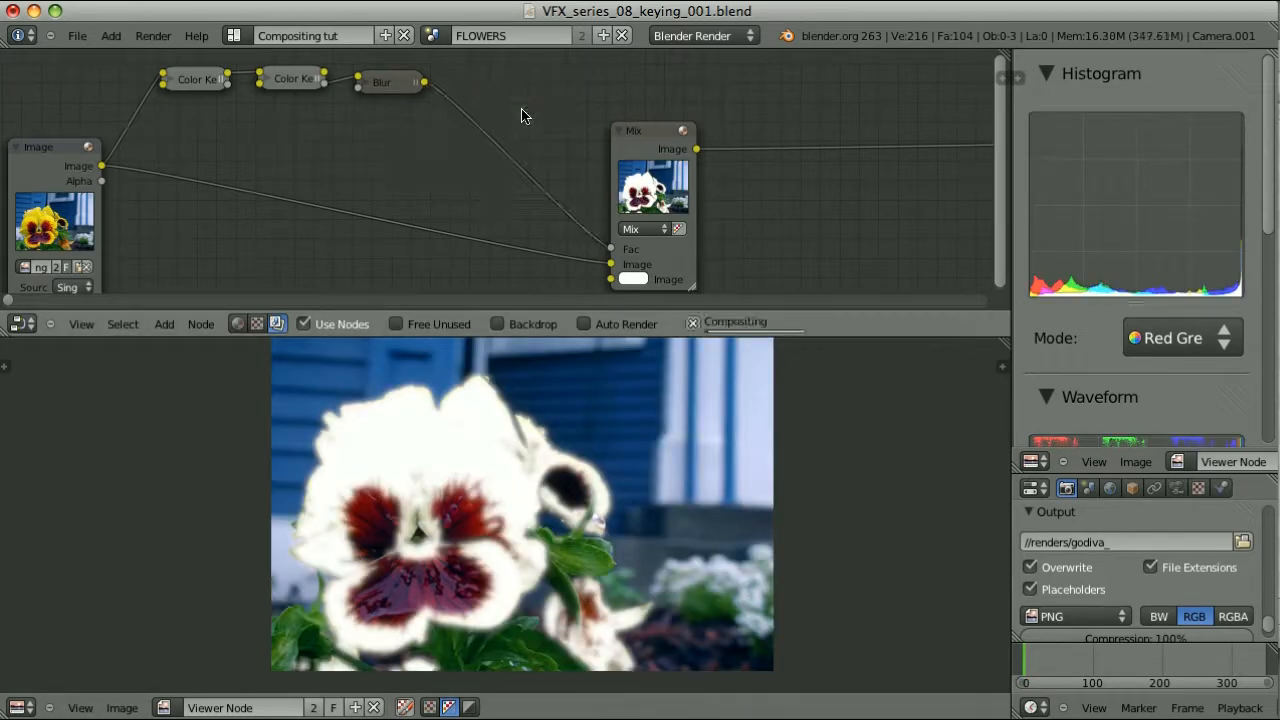
key(shift+a)
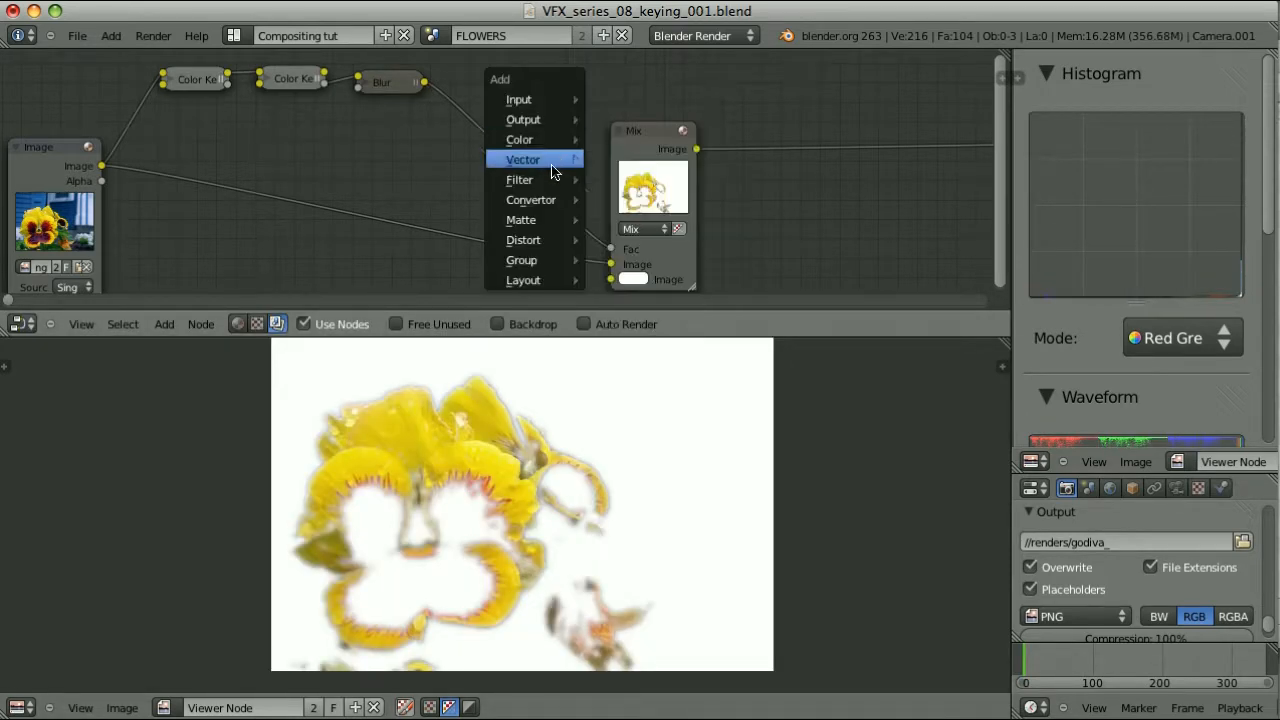
mouse_move(550, 201)
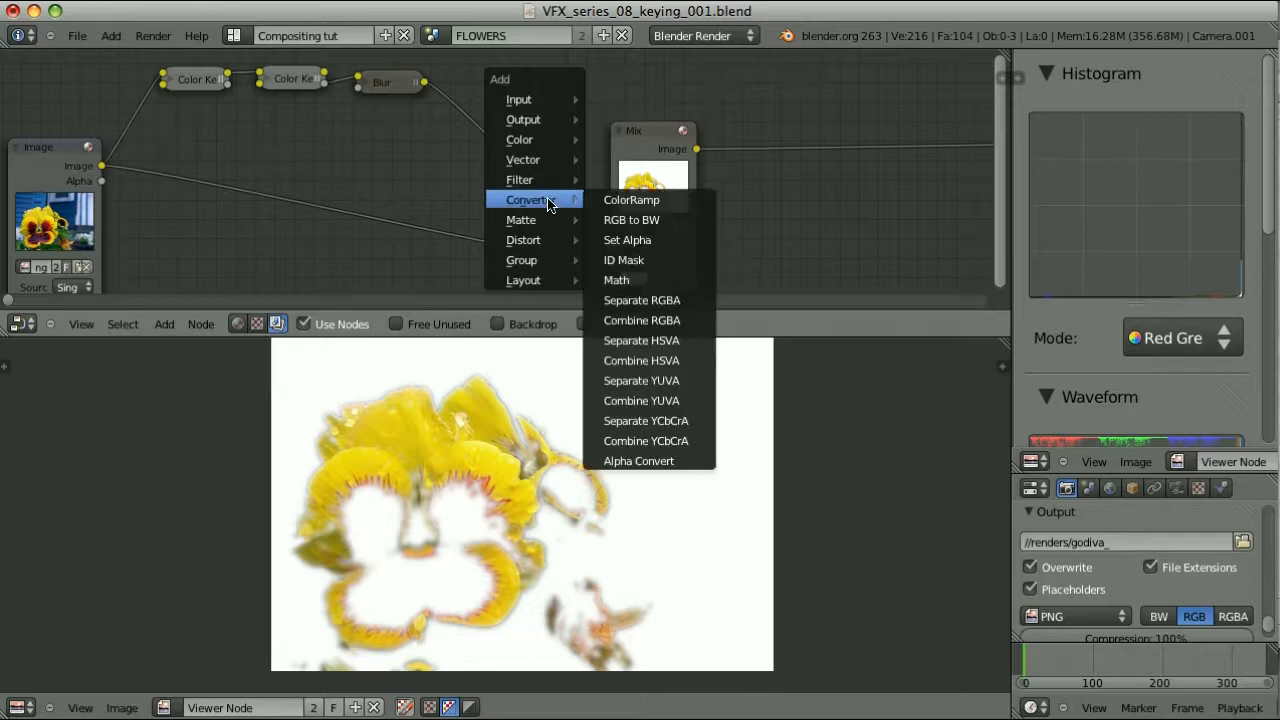
click(667, 200)
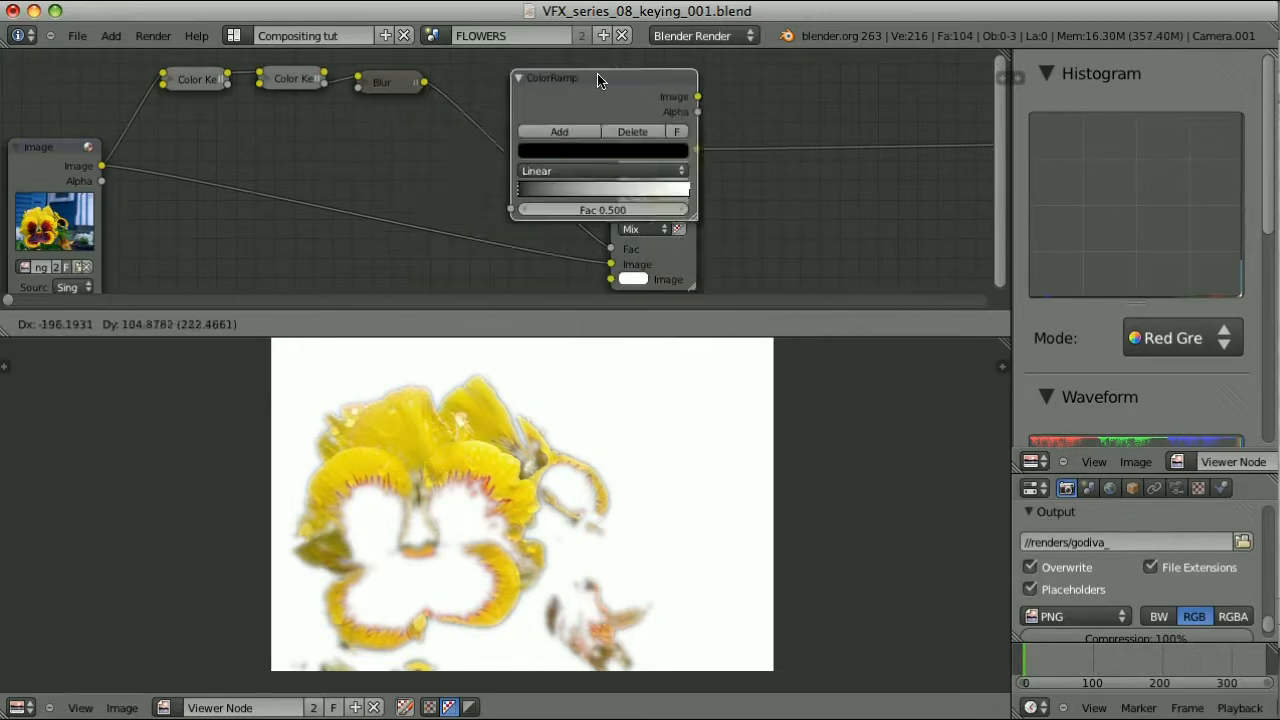
click(583, 71)
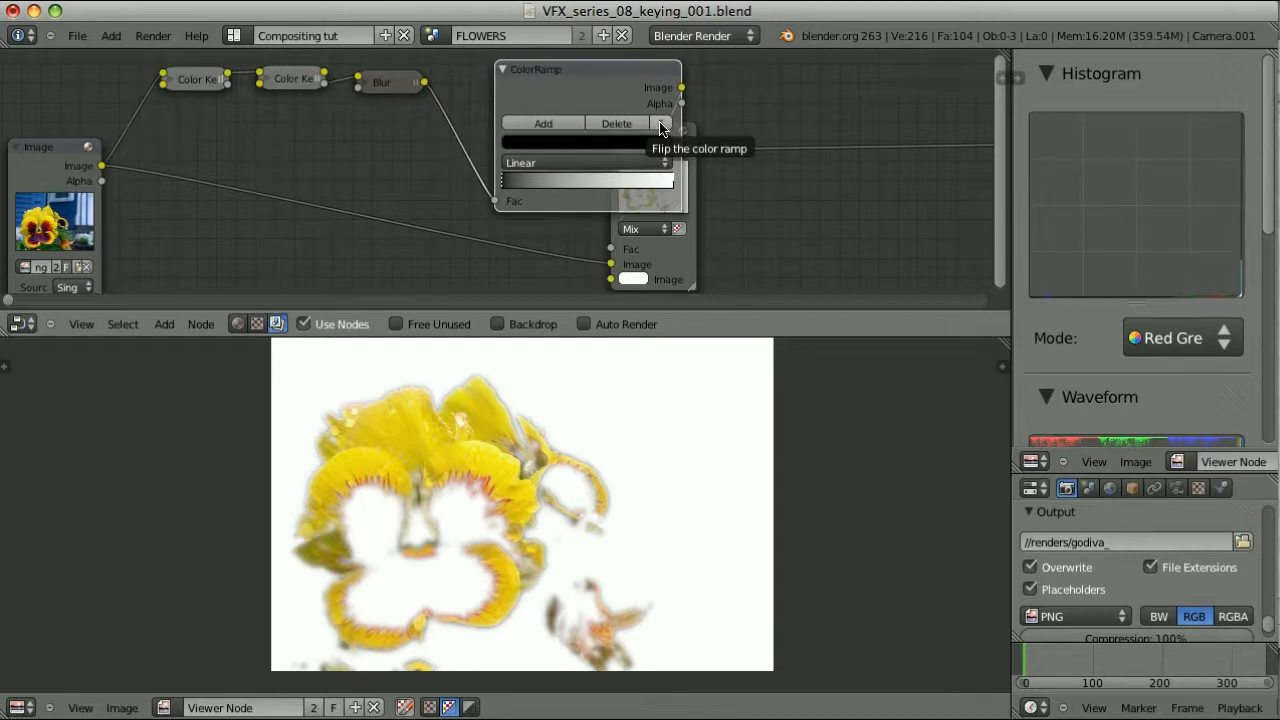
click(660, 125)
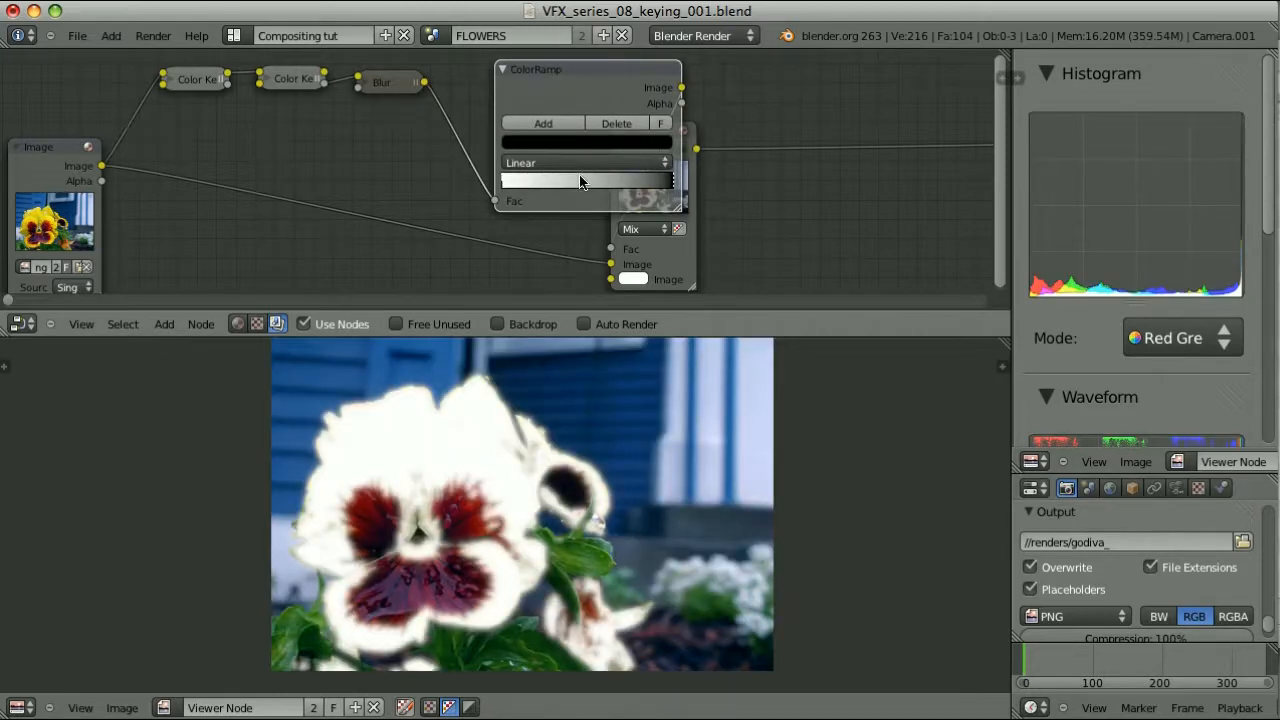
drag(559, 88, 471, 139)
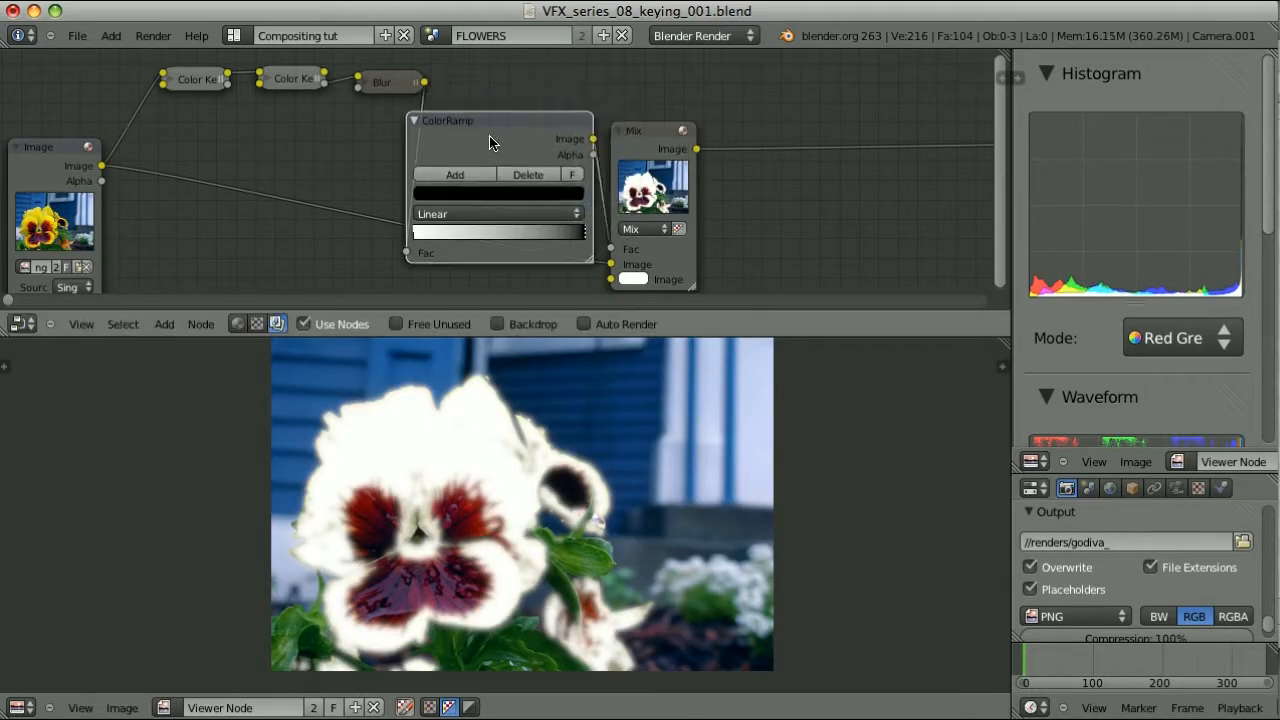
key(ctrl+x)
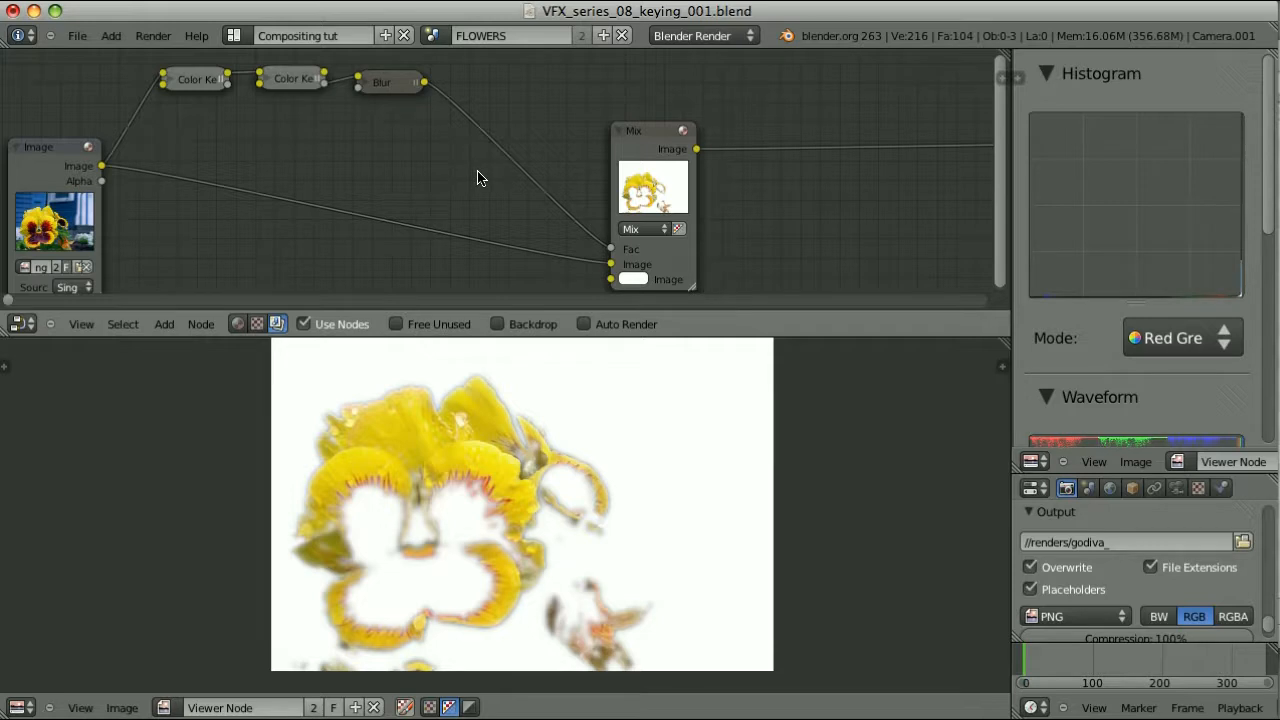
Insert a Math node into the Blur-to-Mix link and set its value to 1.000
key(shift+a)
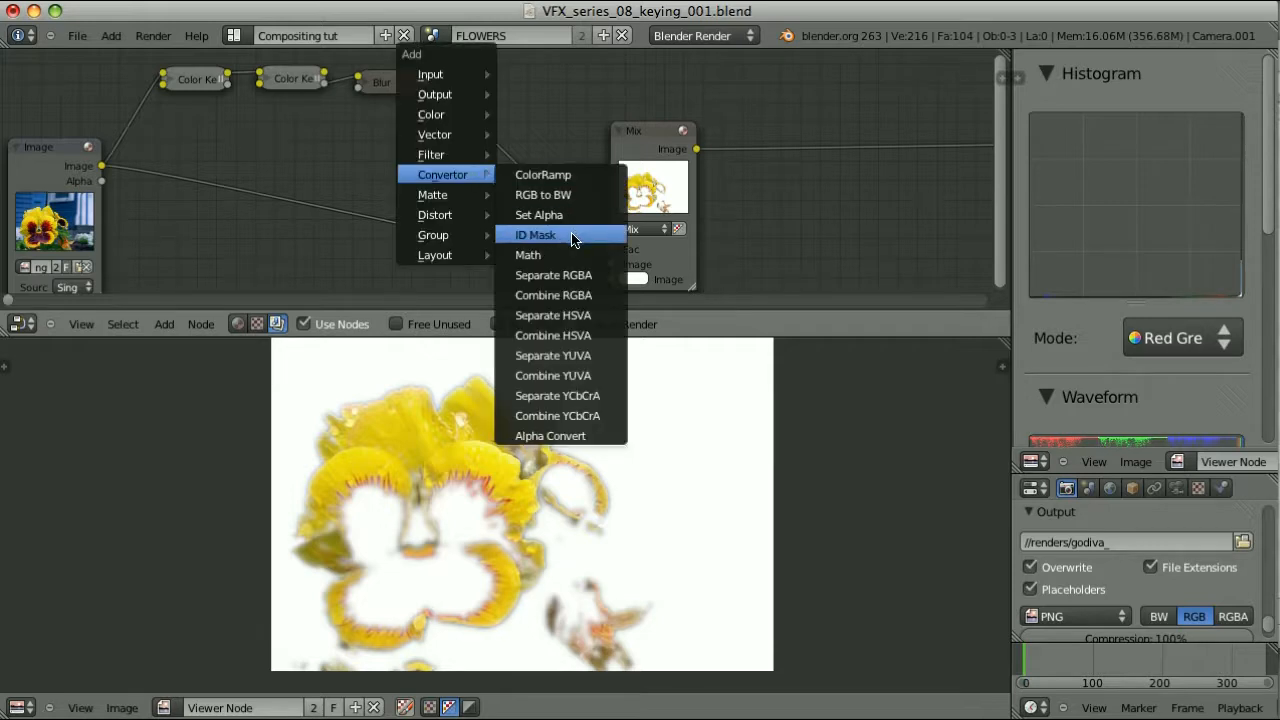
click(545, 251)
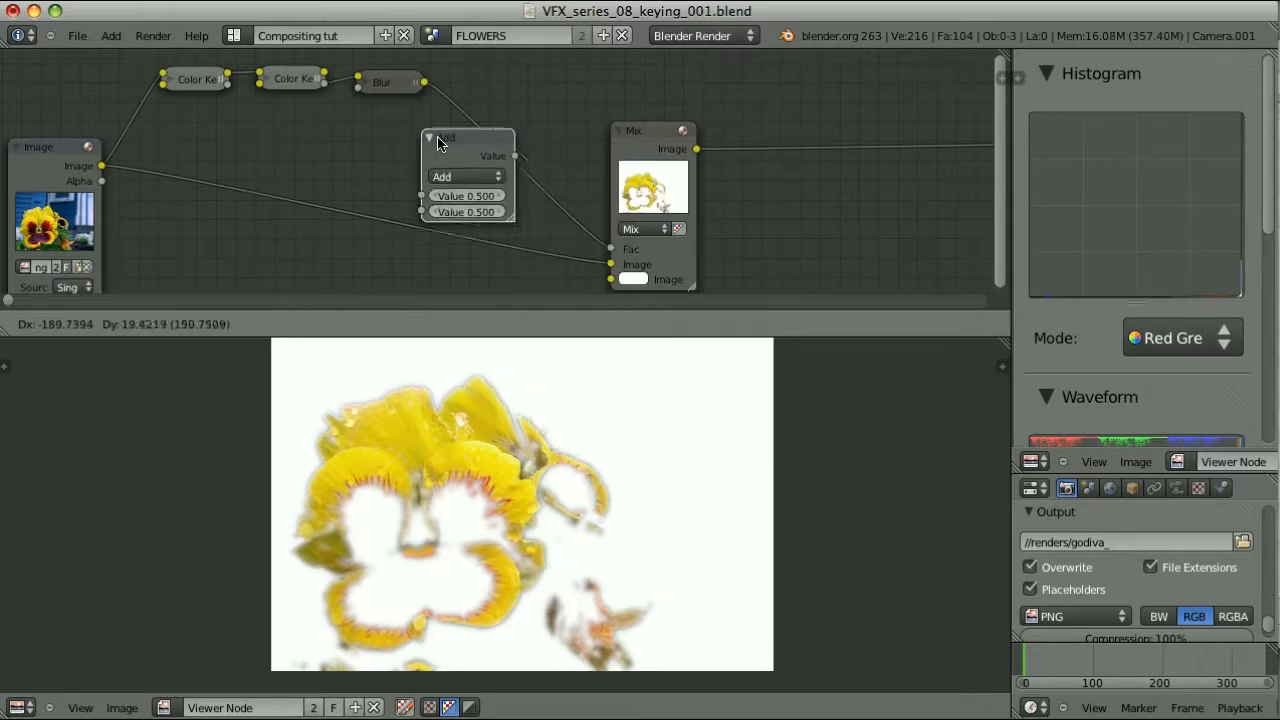
click(529, 83)
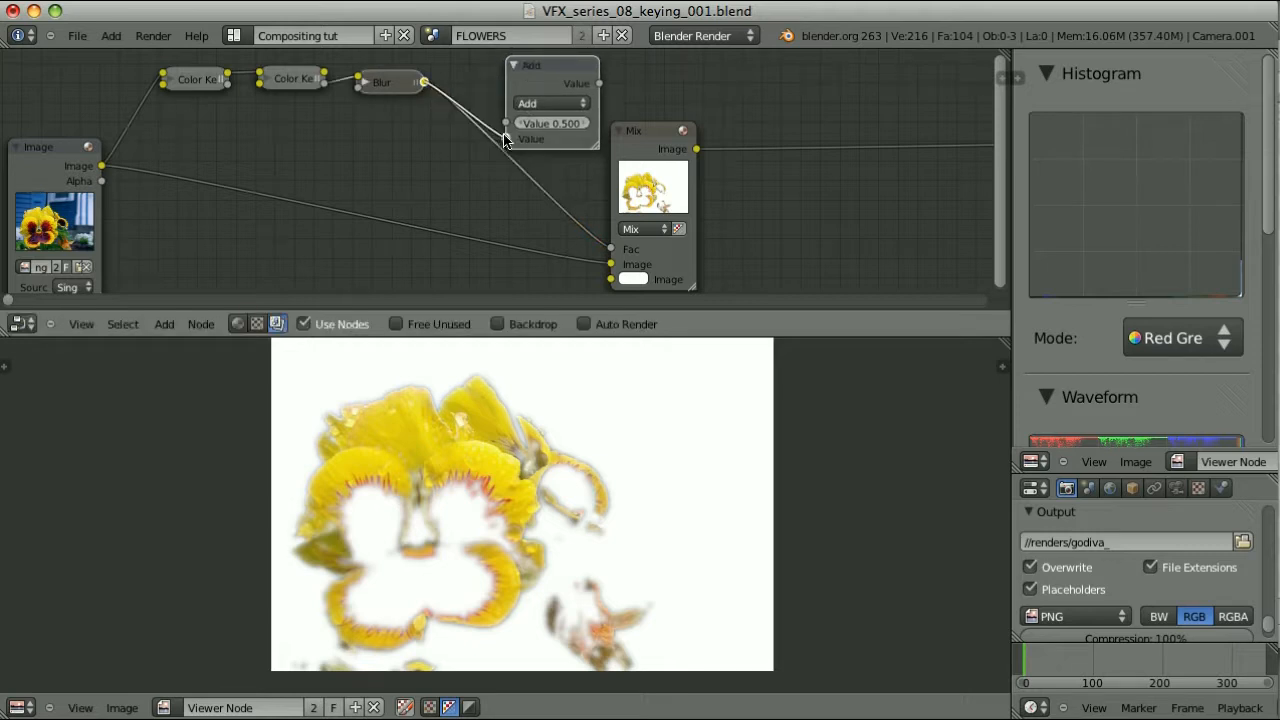
drag(516, 110, 461, 155)
click(501, 170)
text(1)
key(Return)
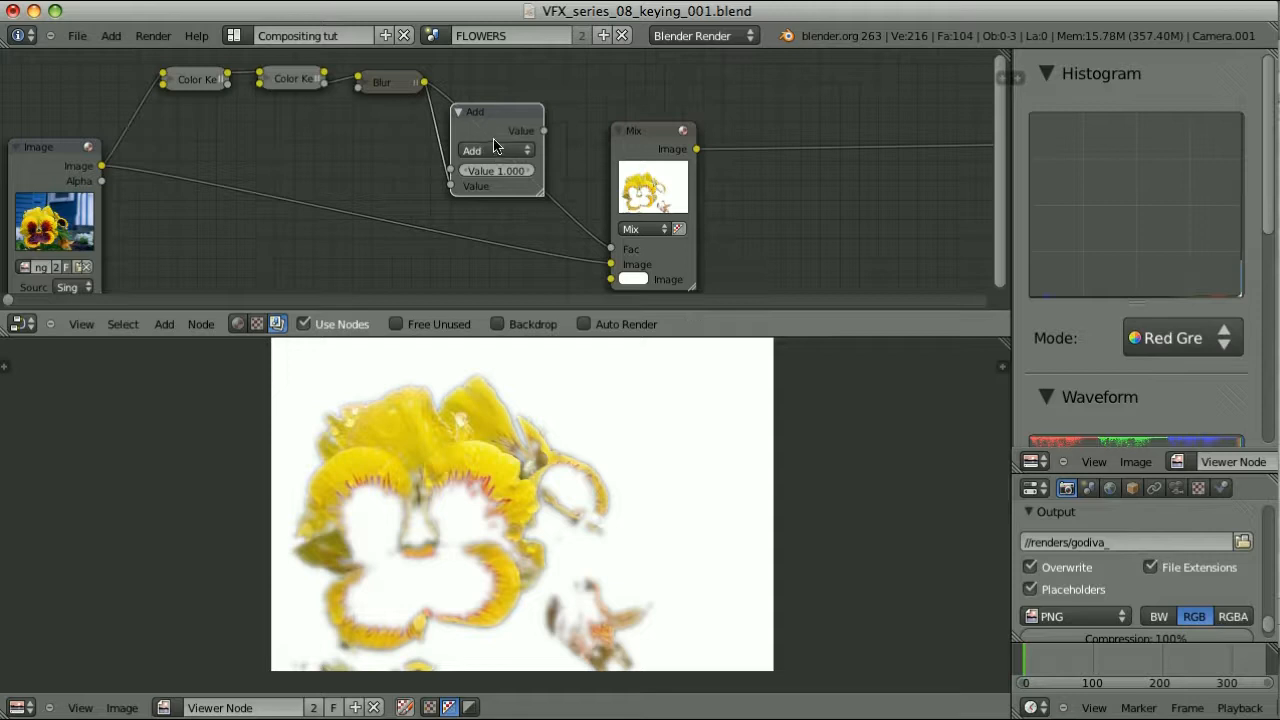
Switch the Math node to Subtract, feed it into the Mix Fac, then delete it
click(496, 152)
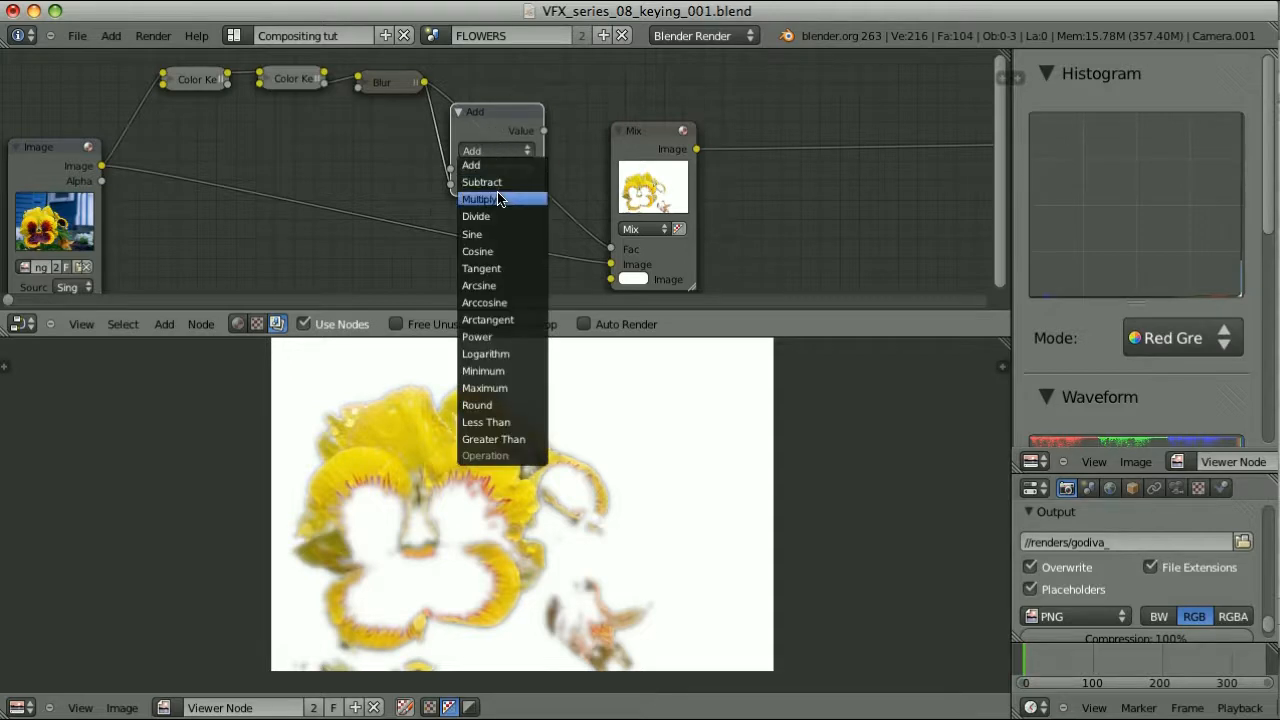
click(500, 192)
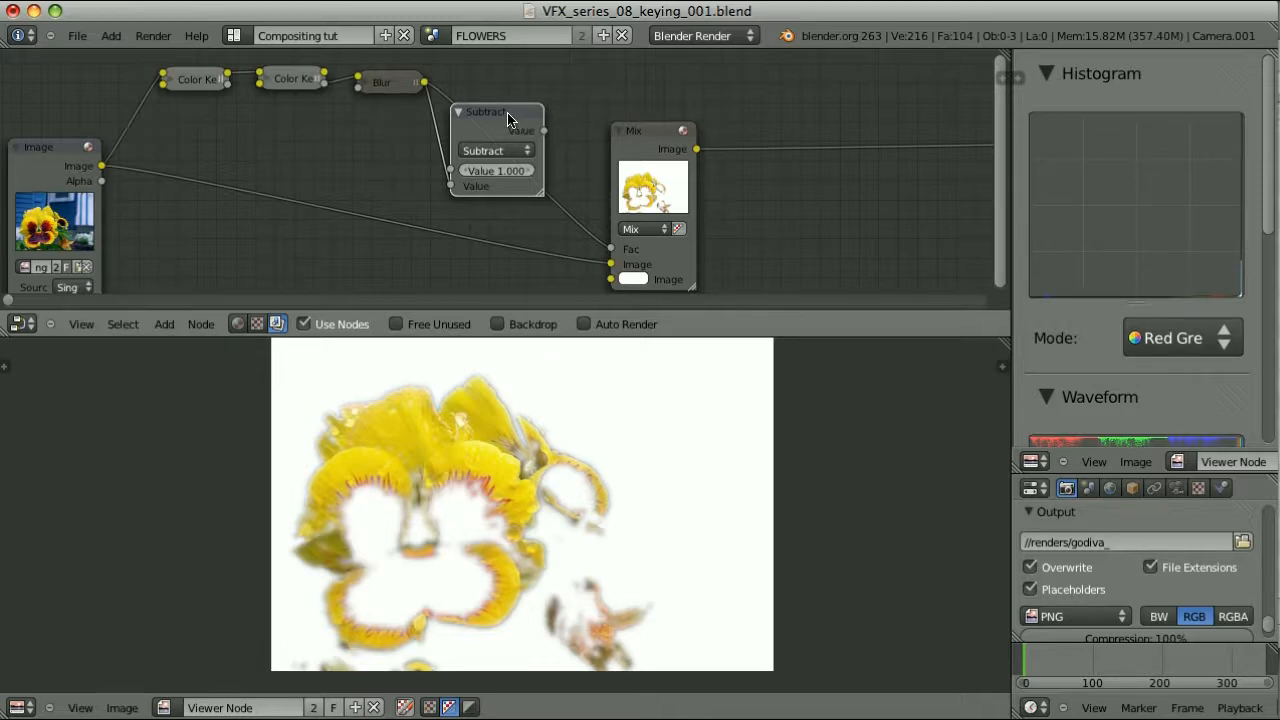
drag(543, 130, 590, 250)
drag(602, 253, 606, 252)
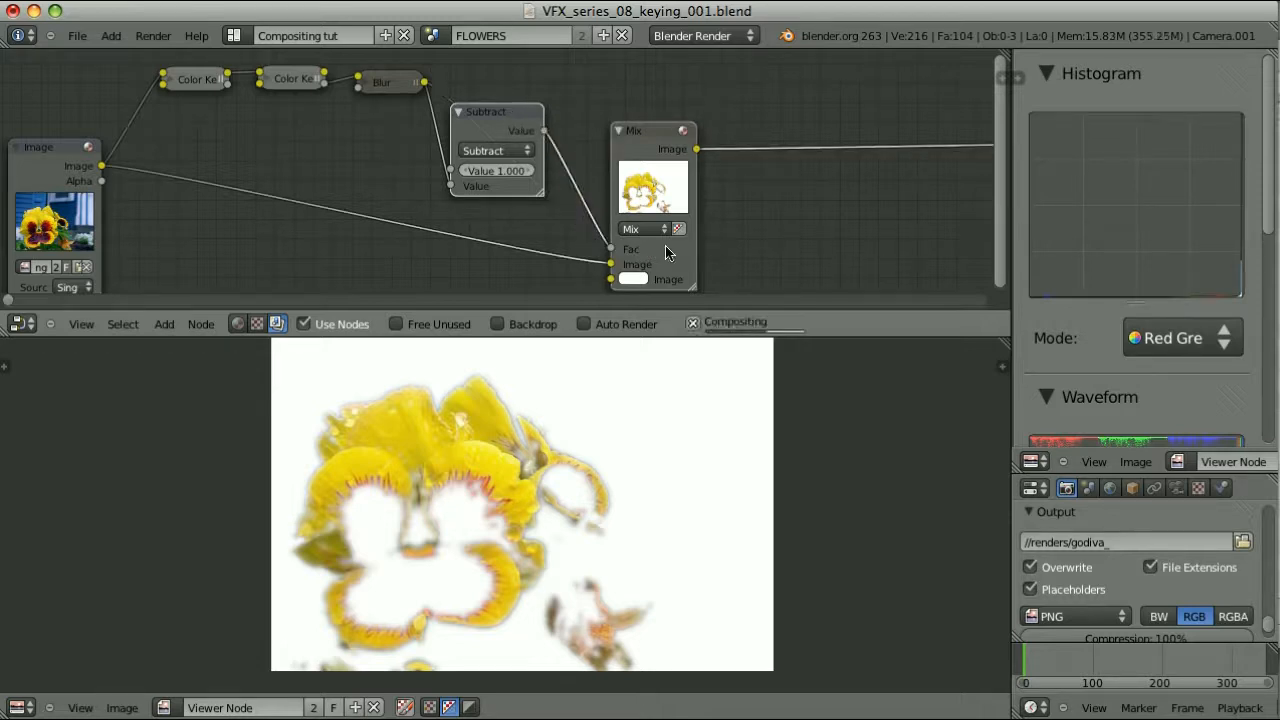
key(g)
key(x)
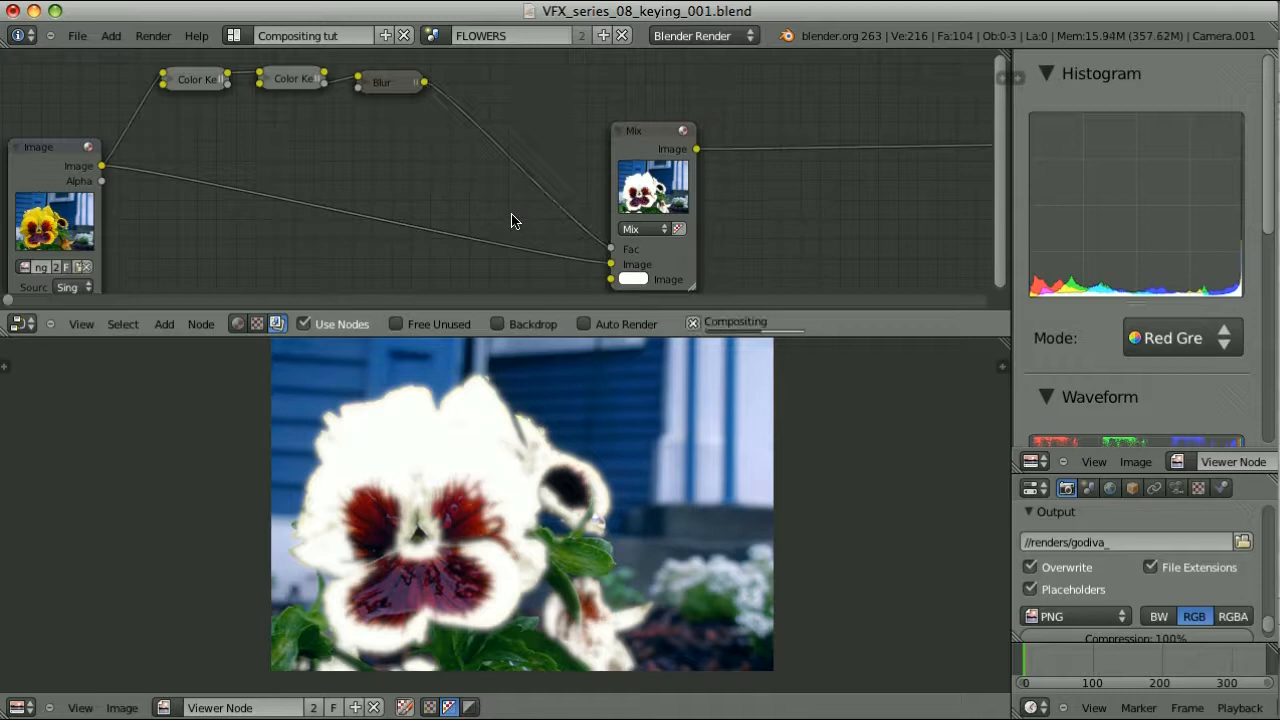
Try an inverted RGB Curves node between Blur and Mix, then dissolve it with Ctrl+X
key(shift+a)
mouse_move(495, 155)
click(590, 157)
drag(622, 128, 522, 2)
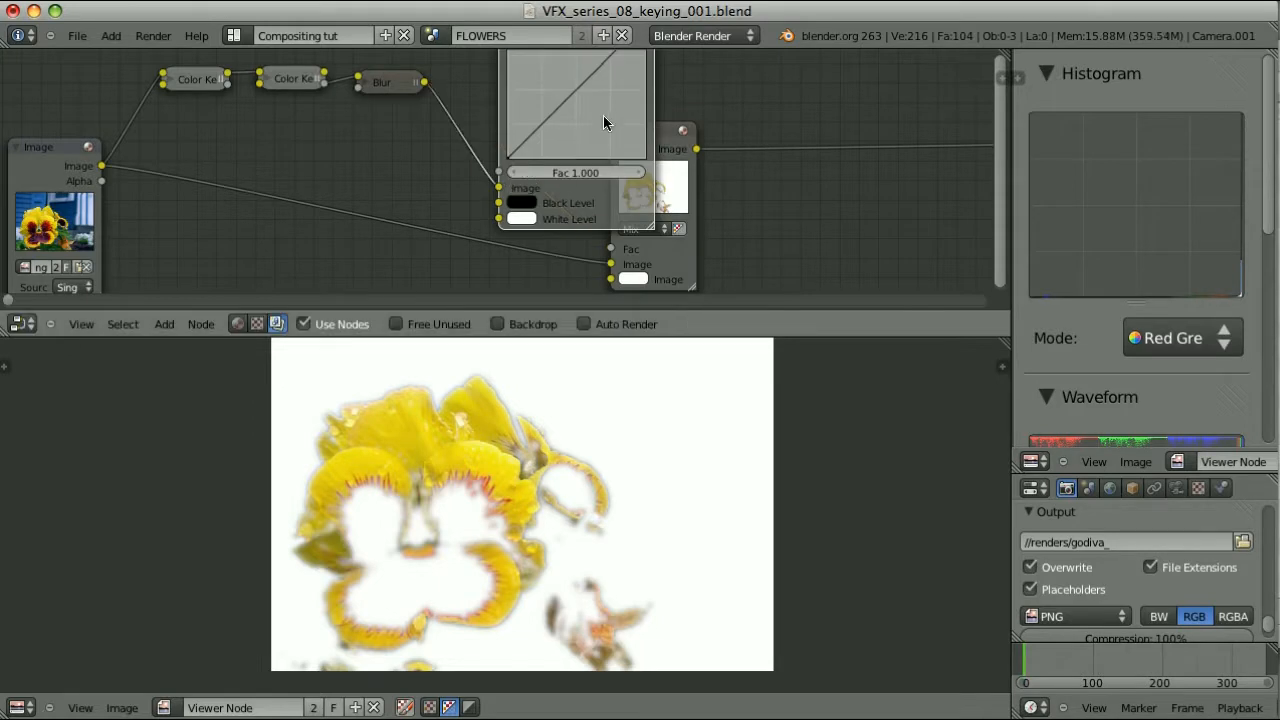
key(g)
click(528, 190)
drag(570, 100, 572, 230)
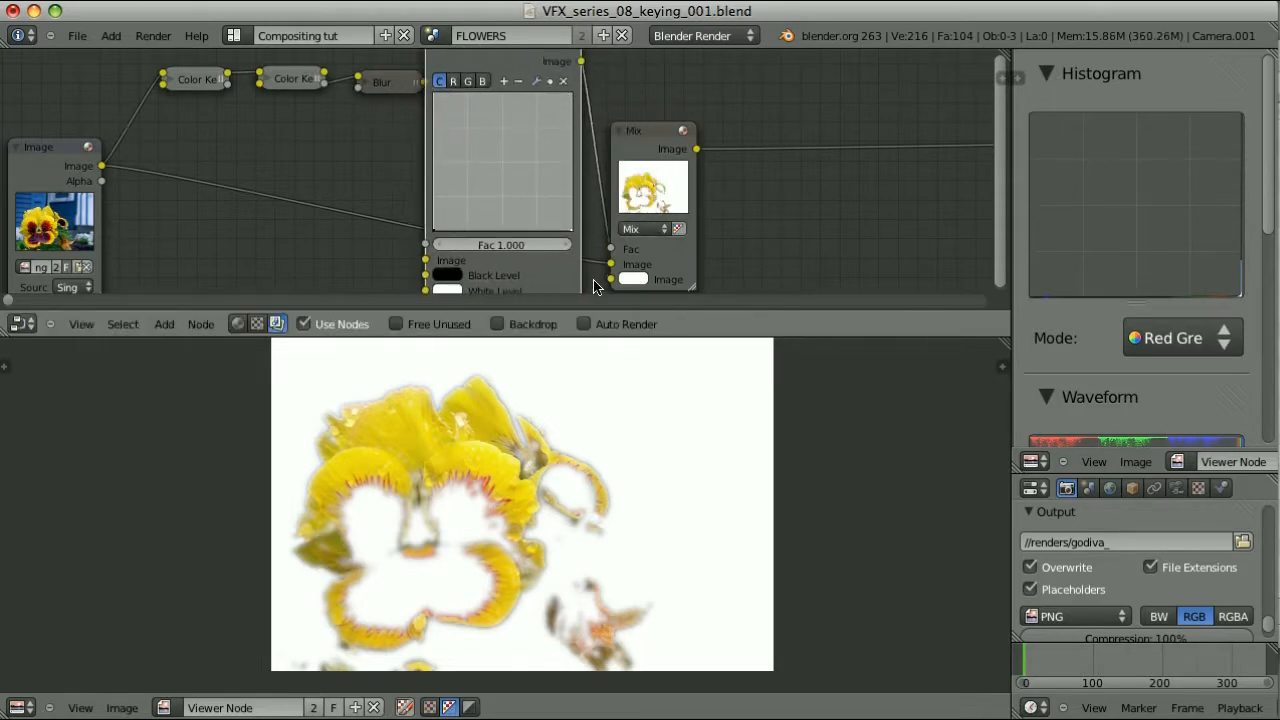
drag(434, 230, 434, 95)
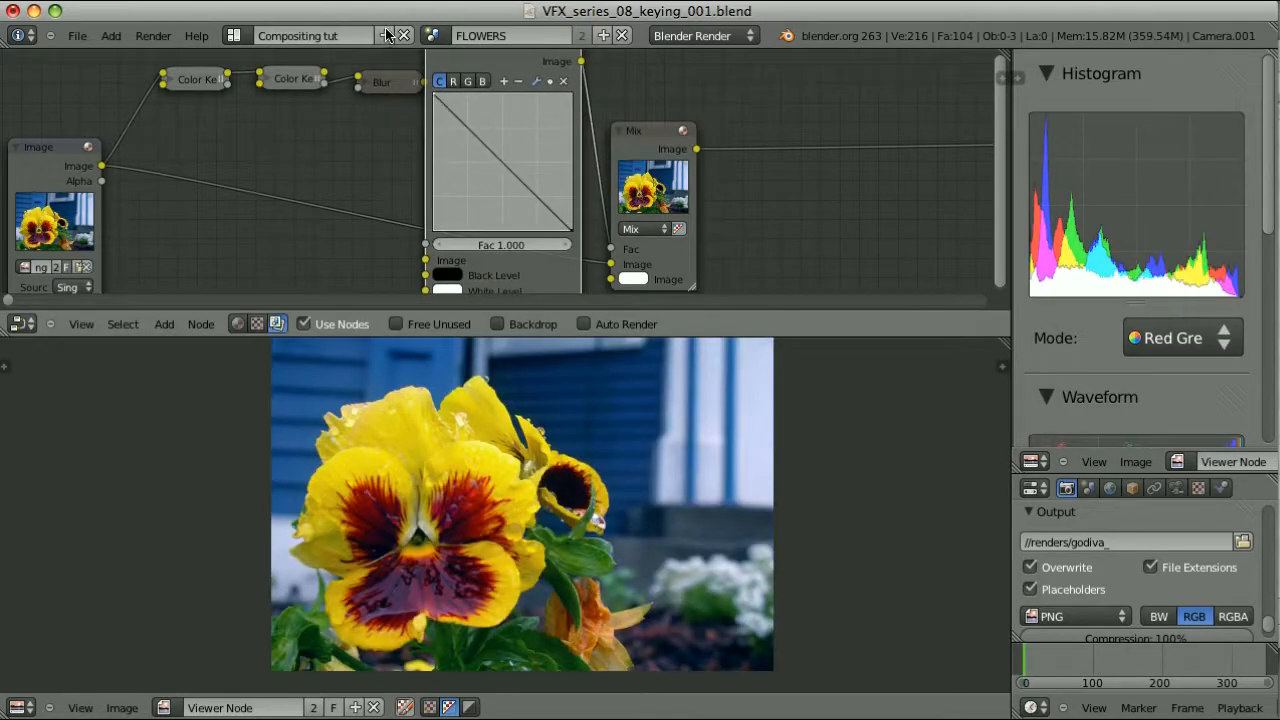
key(ctrl+x)
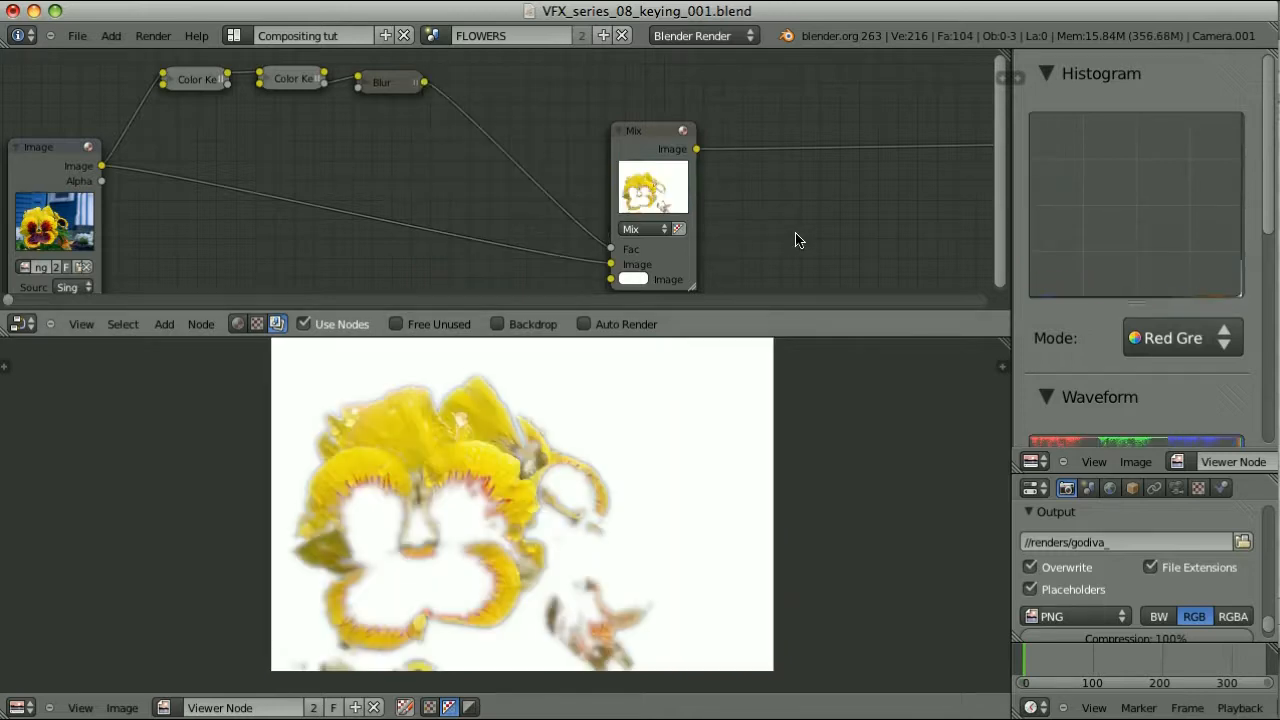
key(shift+a)
mouse_move(797, 240)
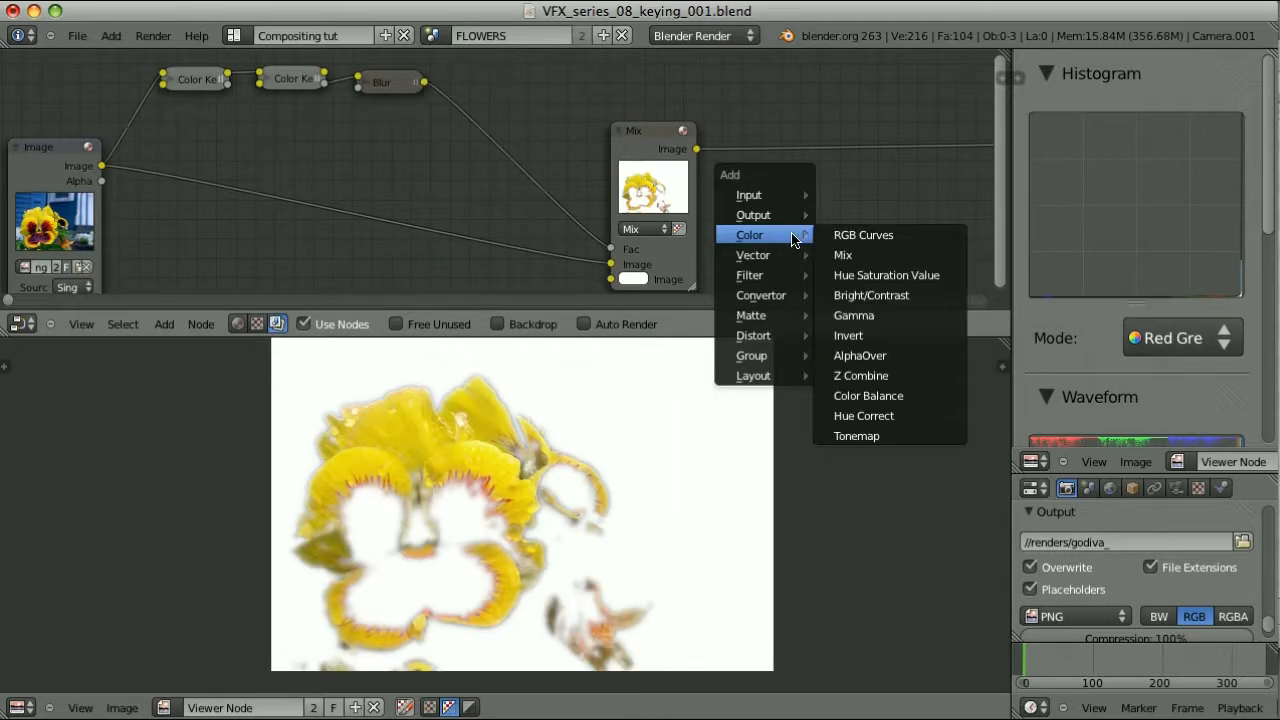
Insert a collapsed Invert node between Blur and Mix, and set Mix's second colour to green (R 0, G 1, B 0.04365)
click(848, 335)
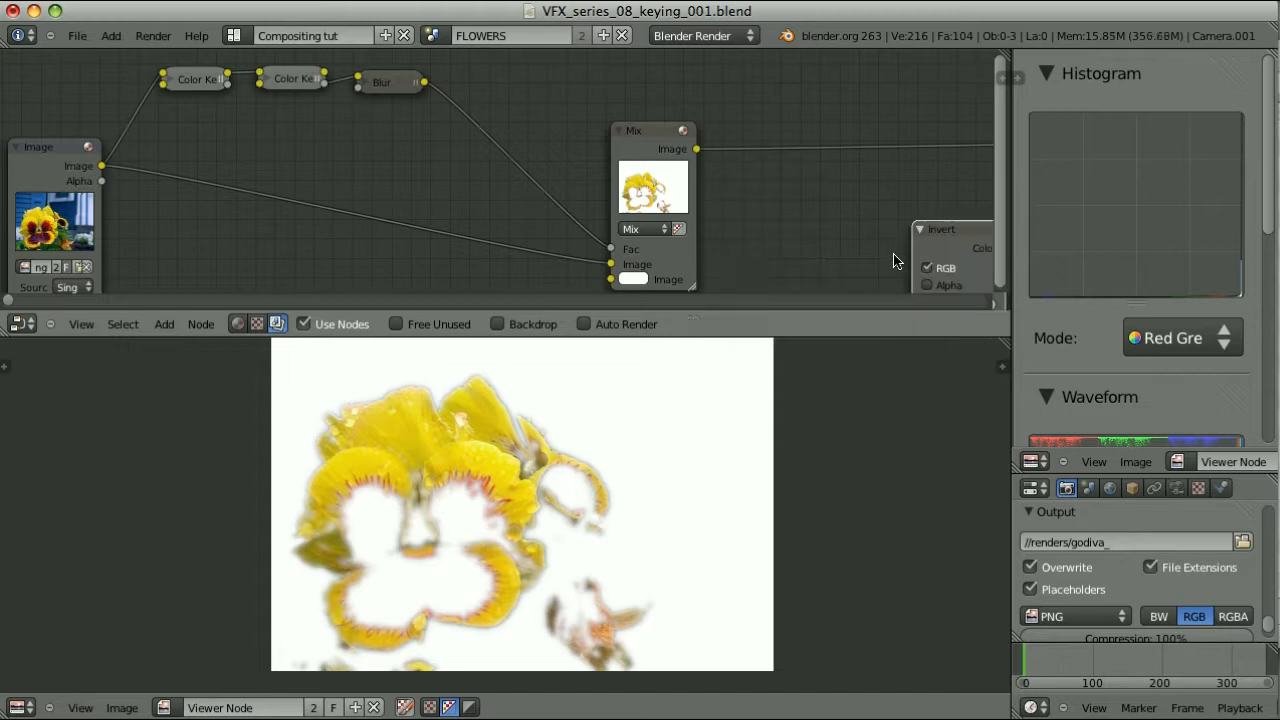
click(443, 121)
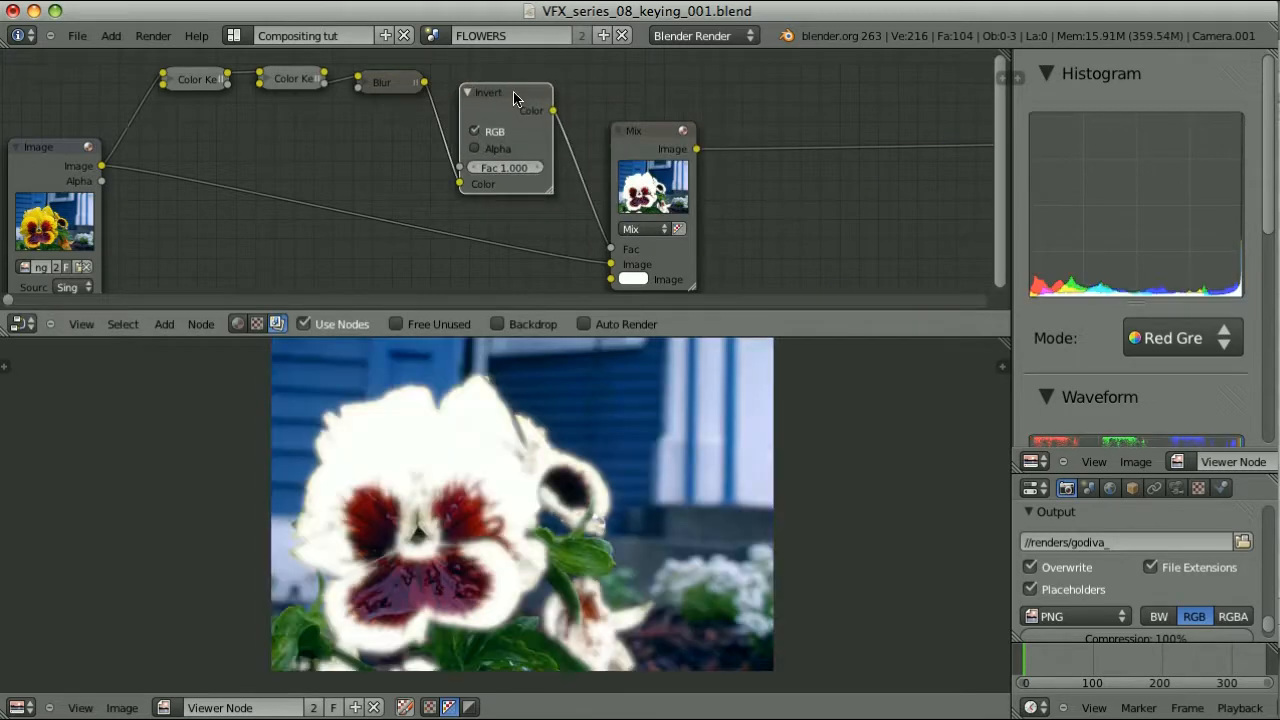
key(h)
middle_drag(777, 237, 775, 204)
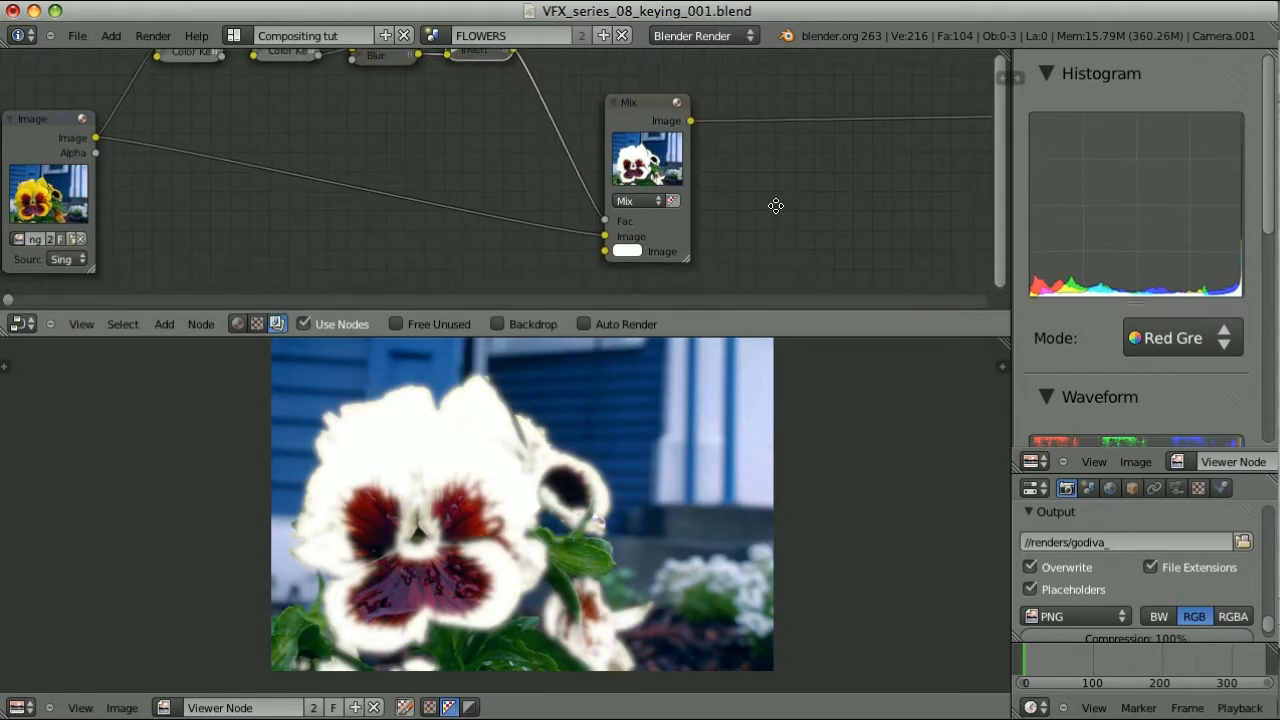
click(630, 251)
drag(659, 301, 629, 294)
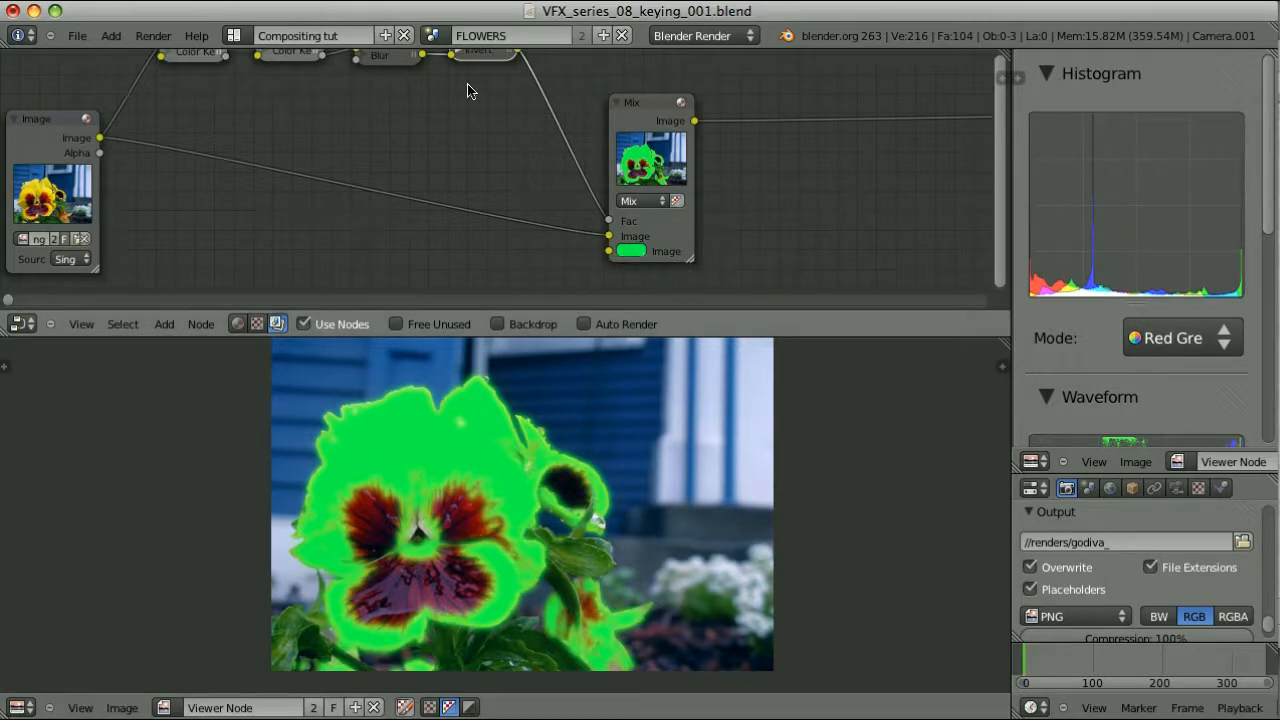
Test the Mix Fac at 0.690, reconnect Invert to Fac, preview the Invert matte, and shift Mix right
middle_drag(483, 73, 486, 124)
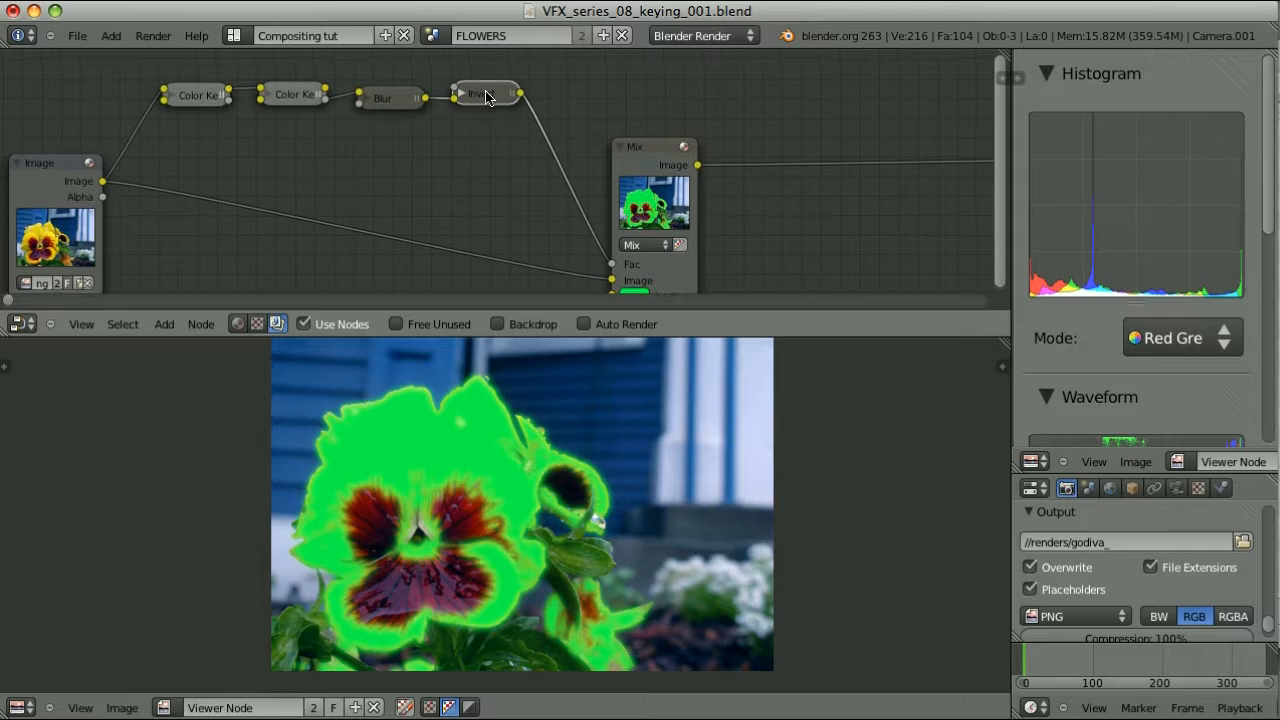
ctrl+shift+click(487, 97)
ctrl+shift+click(635, 158)
middle_drag(745, 221, 766, 191)
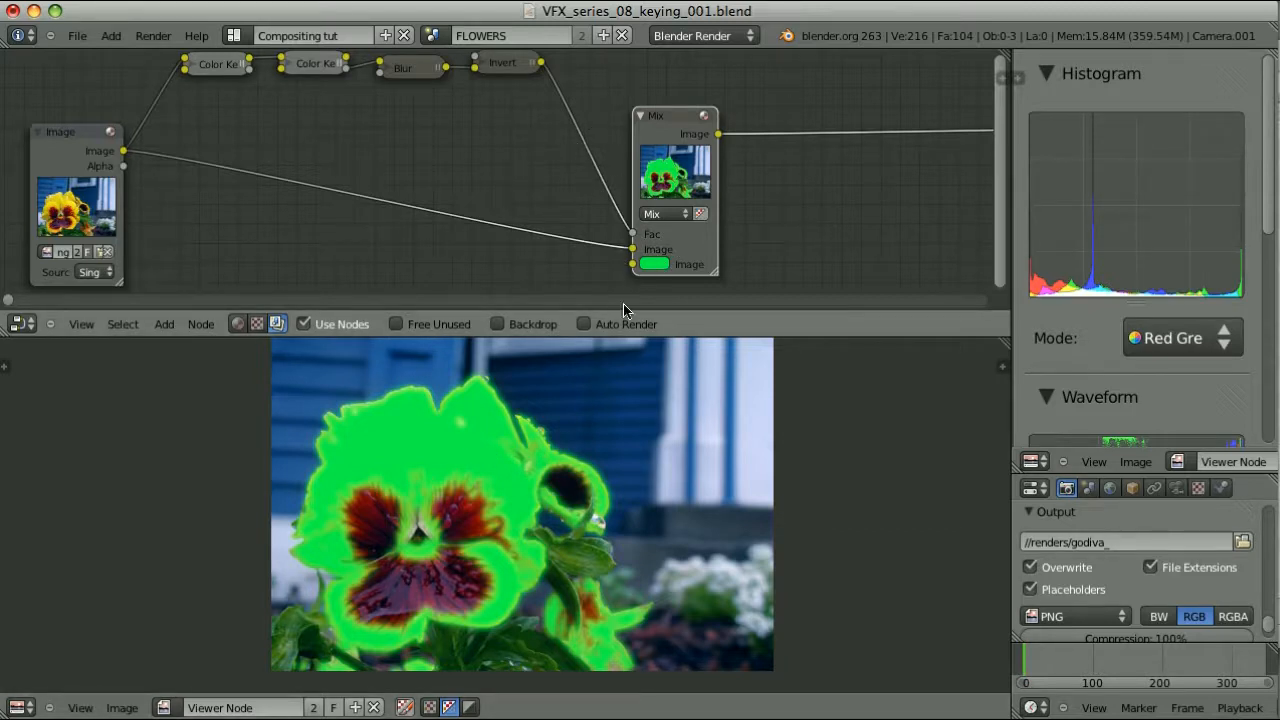
drag(633, 235, 594, 229)
drag(684, 231, 658, 238)
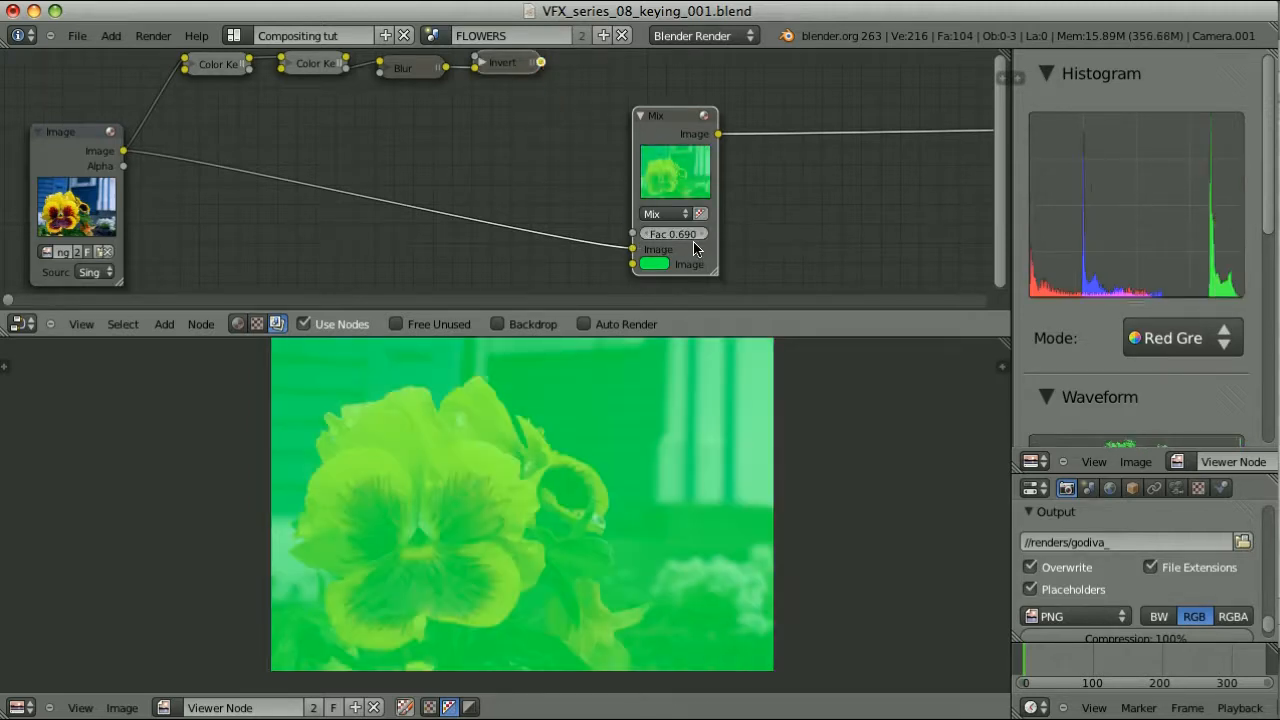
drag(541, 63, 632, 234)
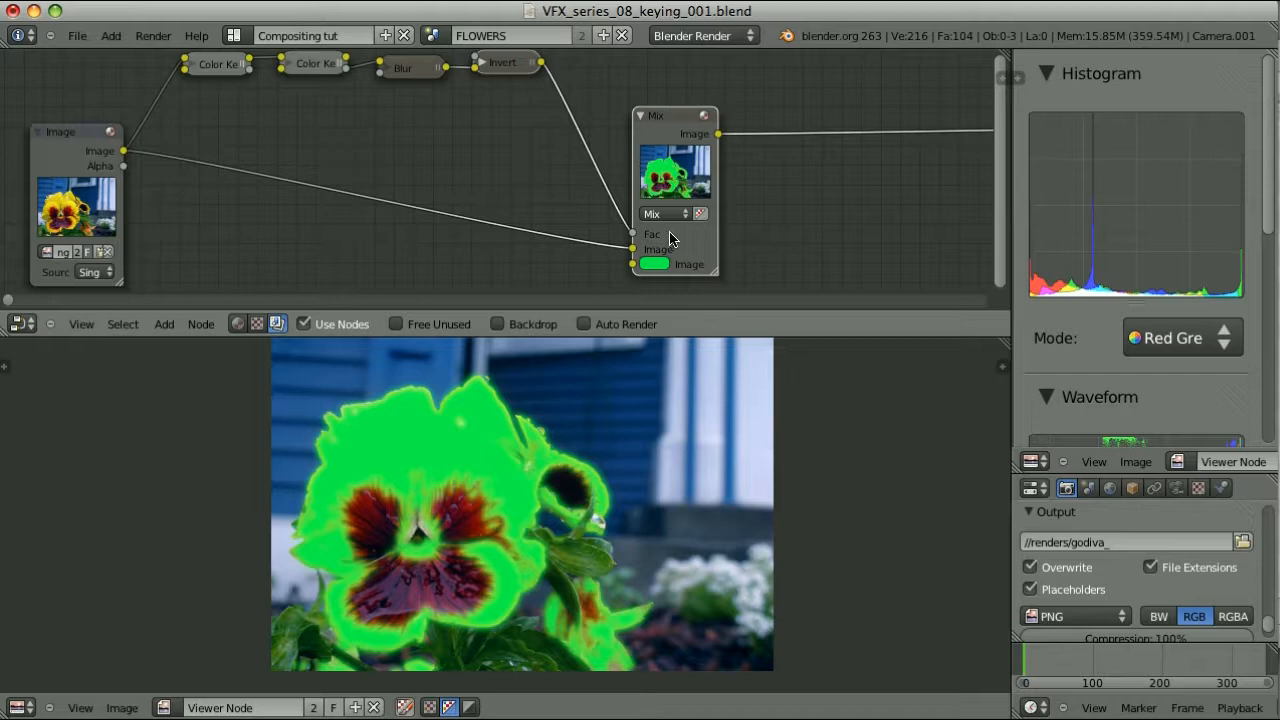
ctrl+shift+click(520, 66)
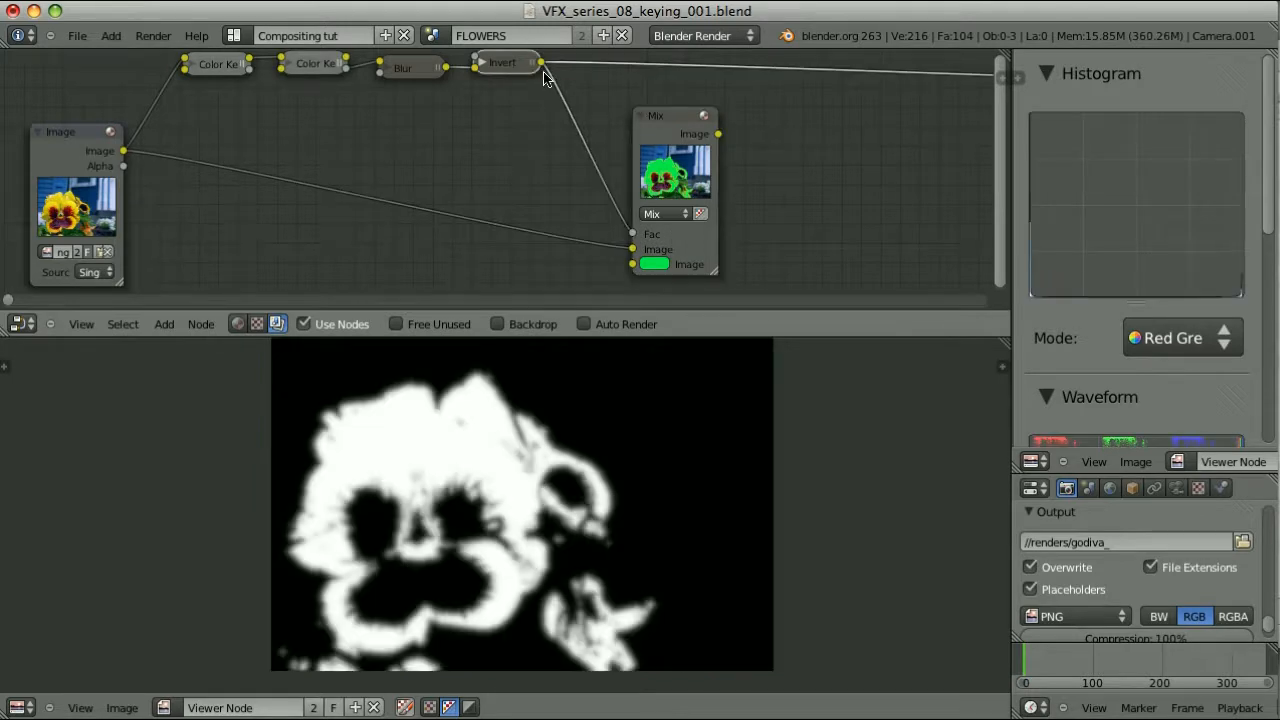
drag(661, 117, 731, 130)
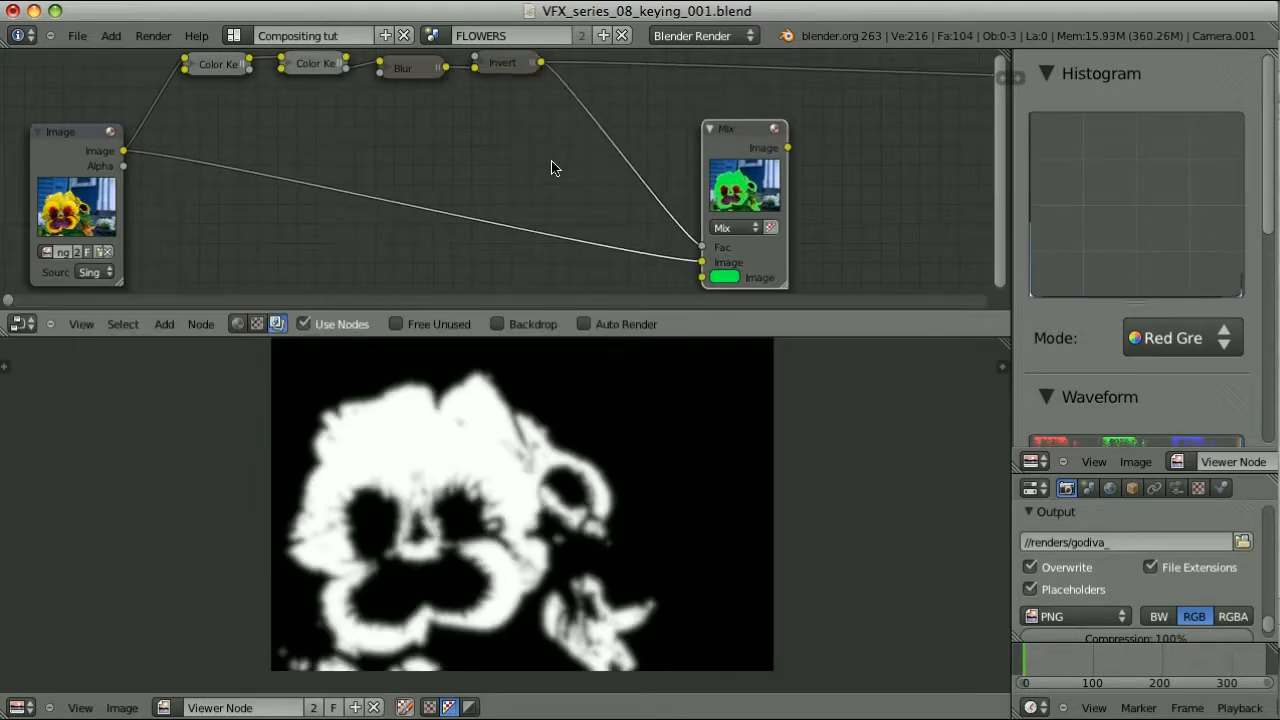
Drop a Math node into the Invert-to-Mix link and show the Mix result in the viewer
key(shift+a)
mouse_move(524, 225)
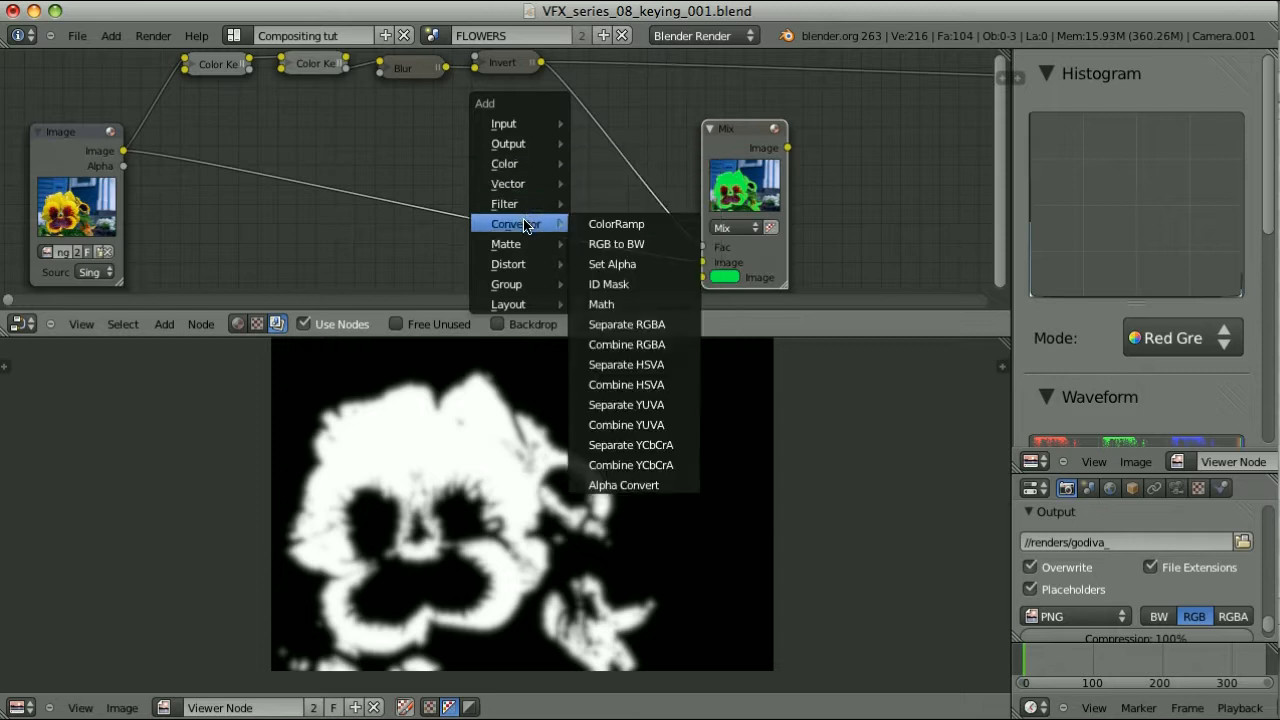
click(601, 304)
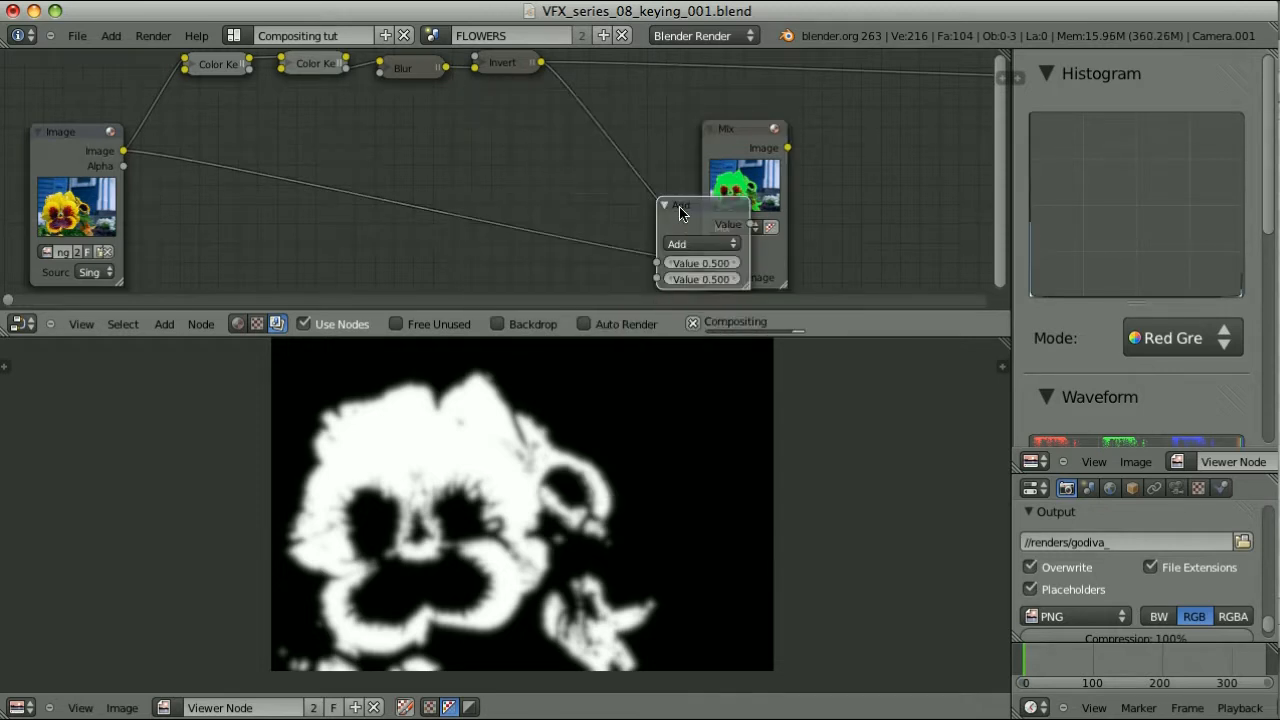
click(586, 110)
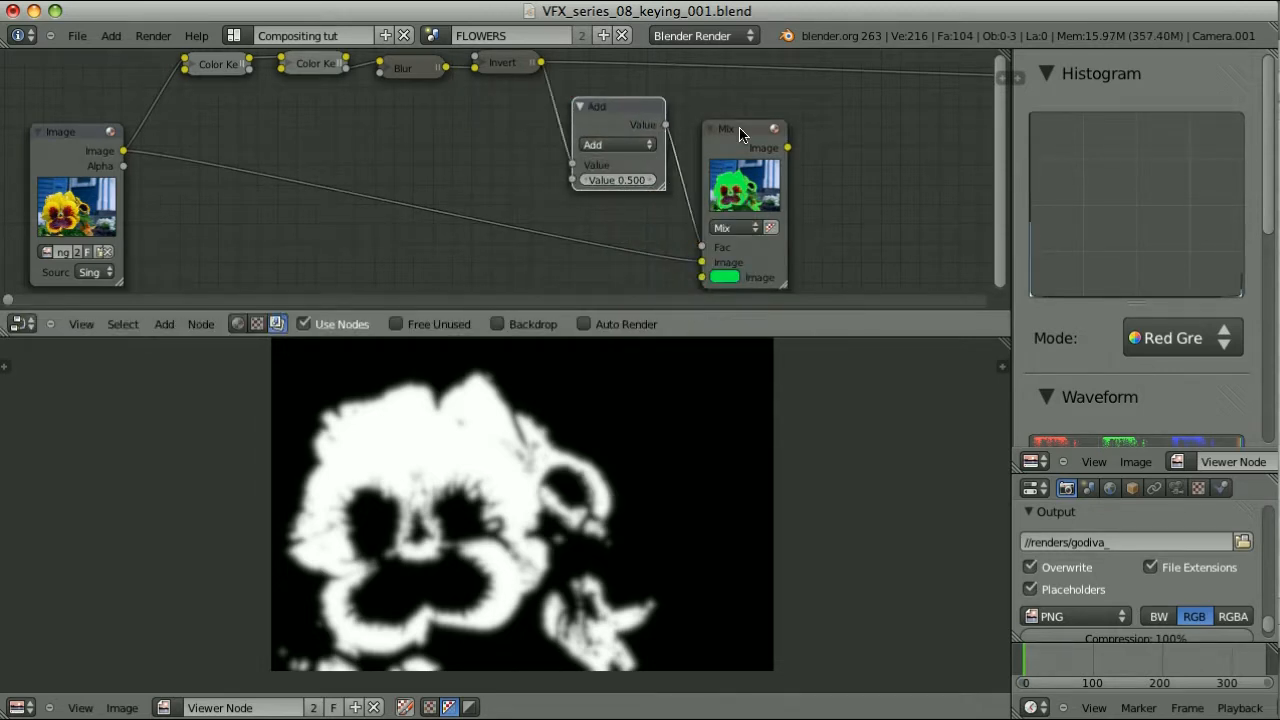
click(775, 260)
scroll(846, 234, up, 1)
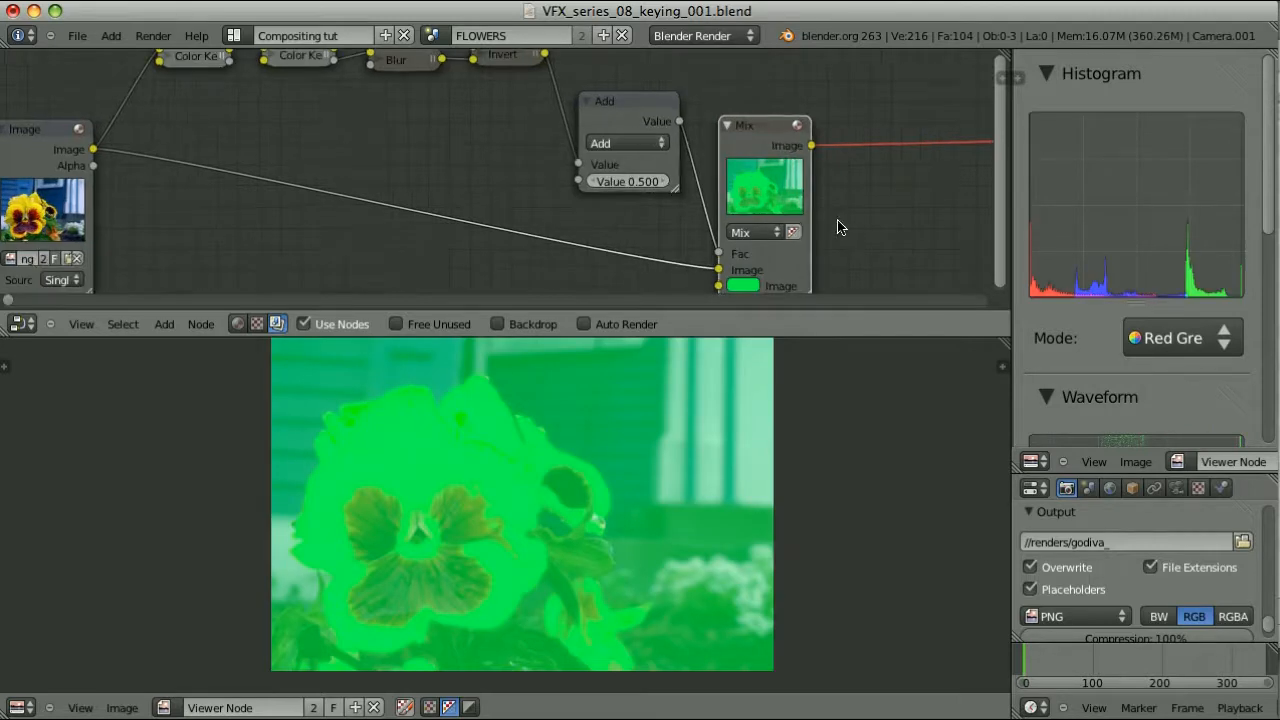
Set the Math node to Multiply with a value of 1.000 after testing the slider
click(632, 143)
click(630, 195)
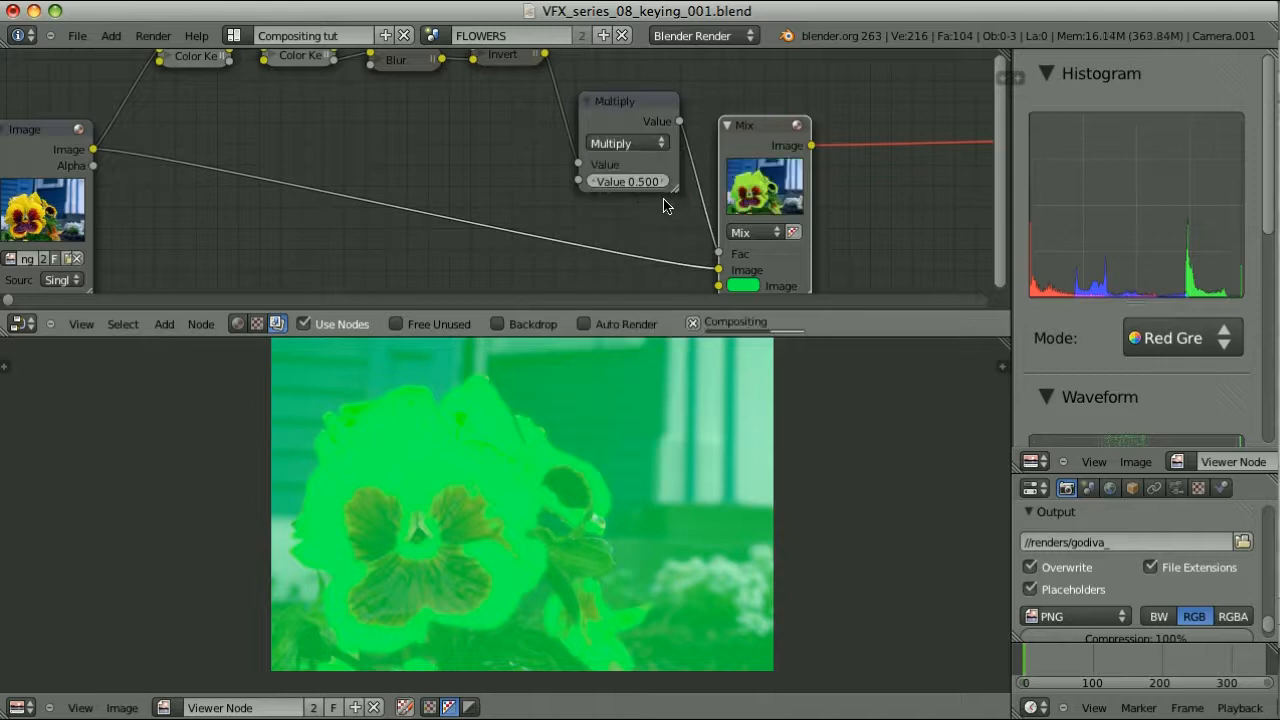
text(1)
key(Return)
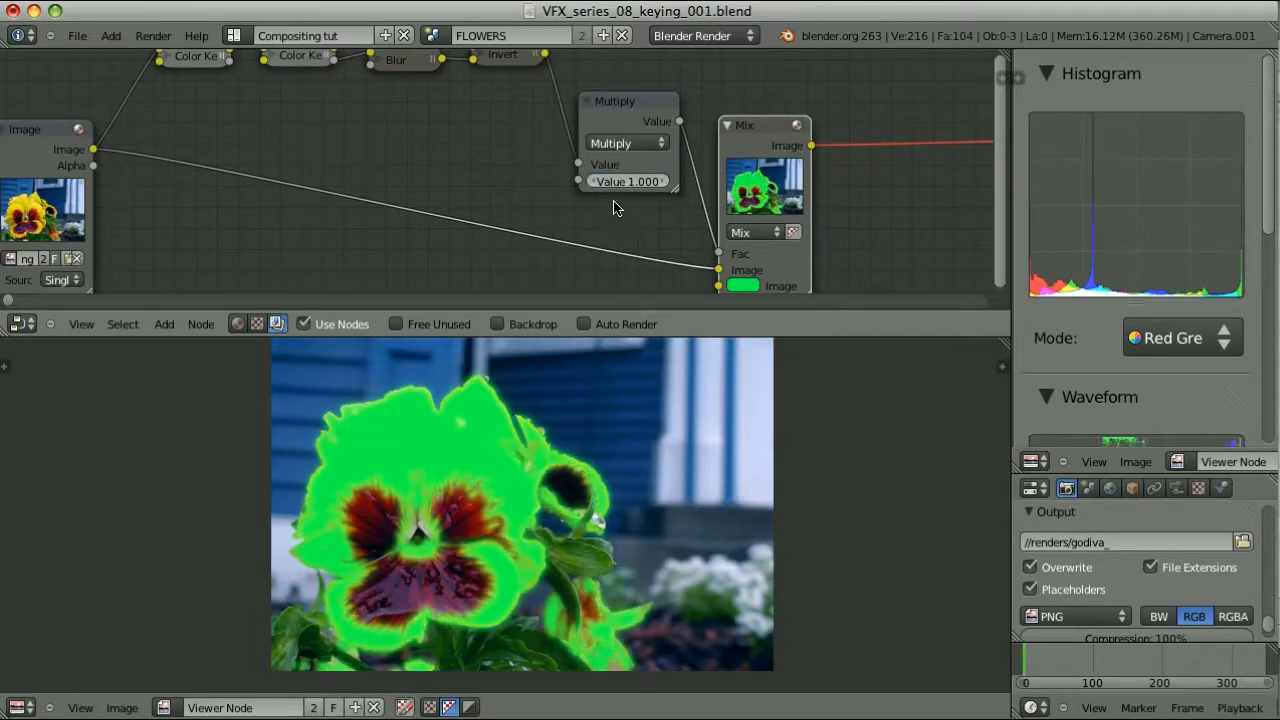
mouse_move(642, 188)
mouse_down()
mouse_move(626, 192)
mouse_move(645, 188)
mouse_up()
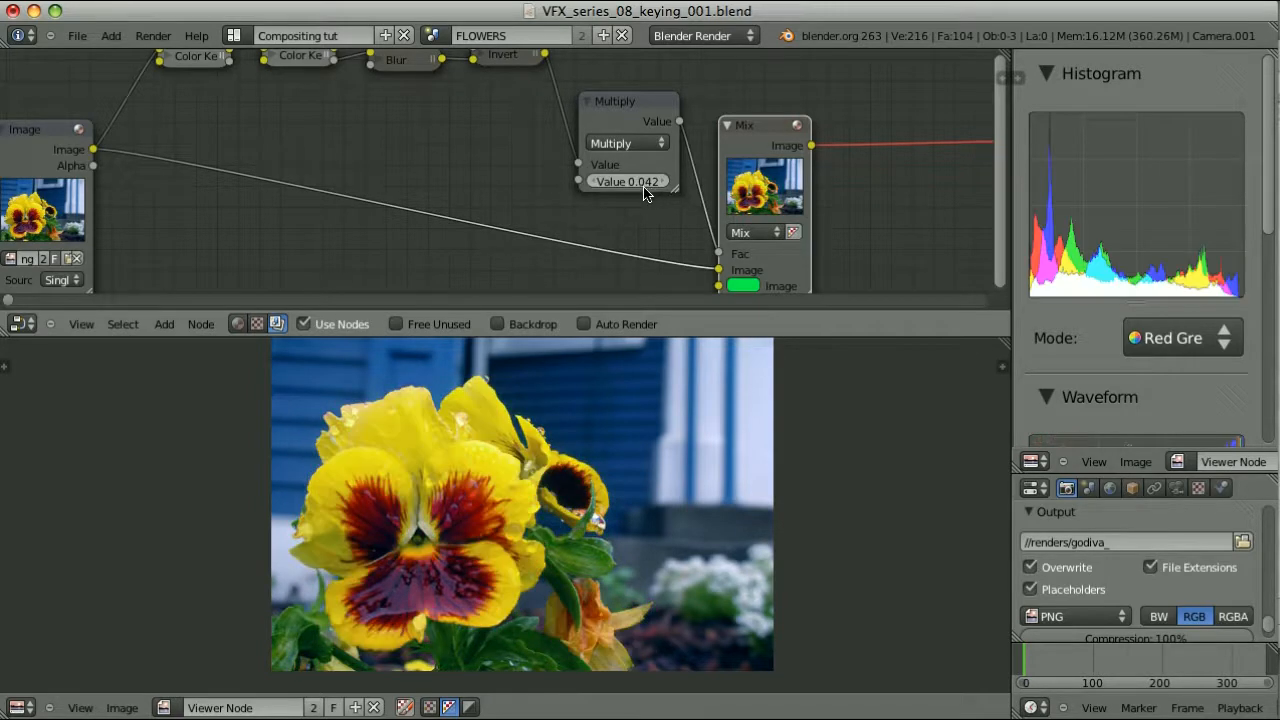
click(639, 182)
text(1)
key(Return)
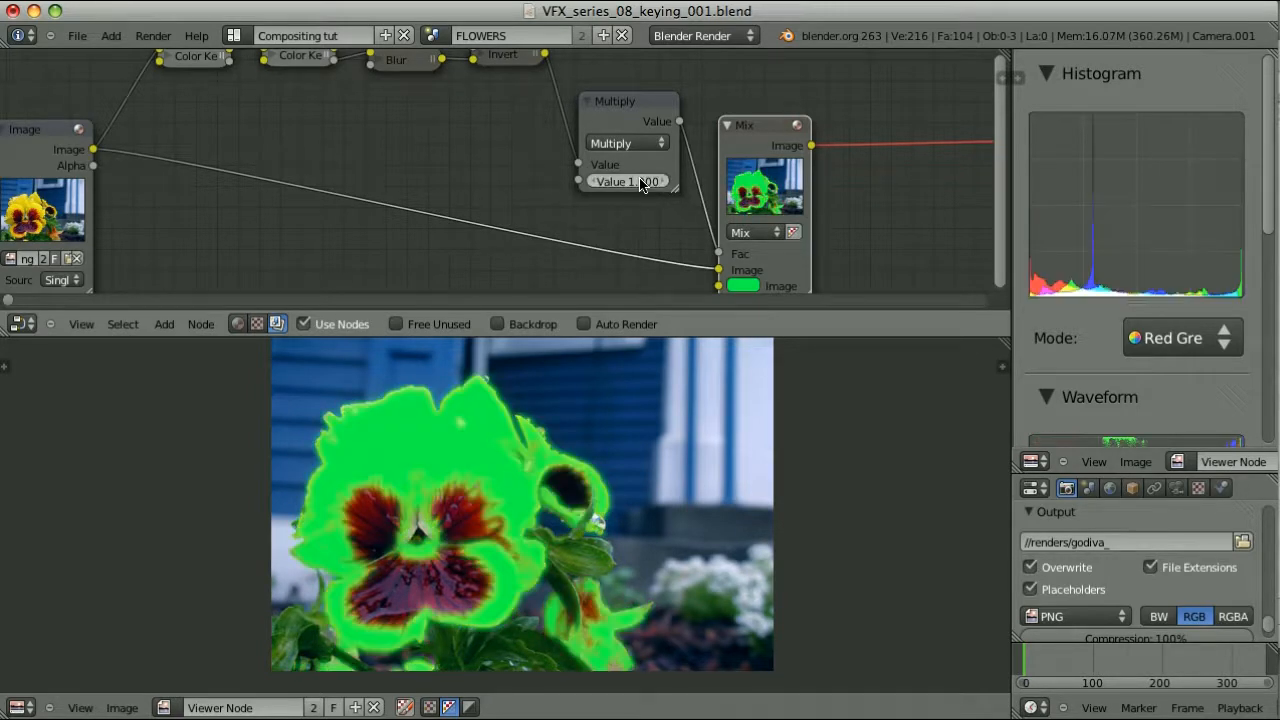
scroll(837, 243, right, 3)
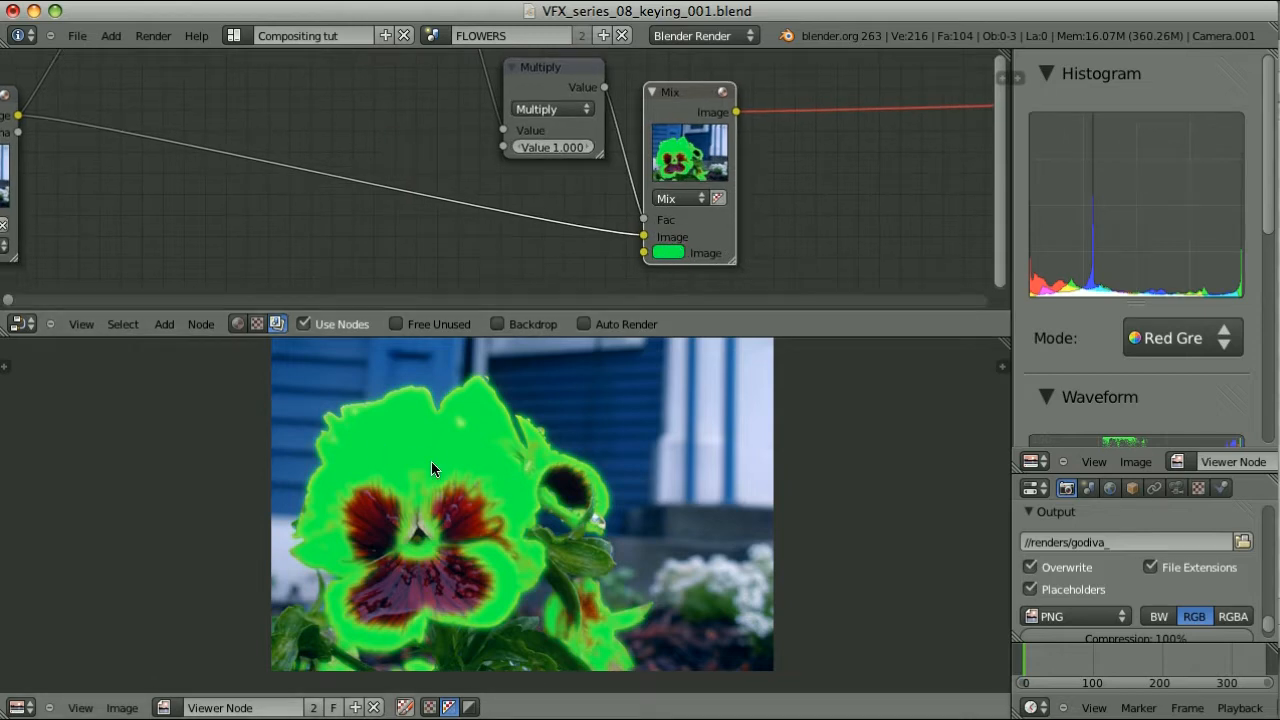
Change the Mix node's blend type to Color and zoom out to frame the whole tree
click(680, 198)
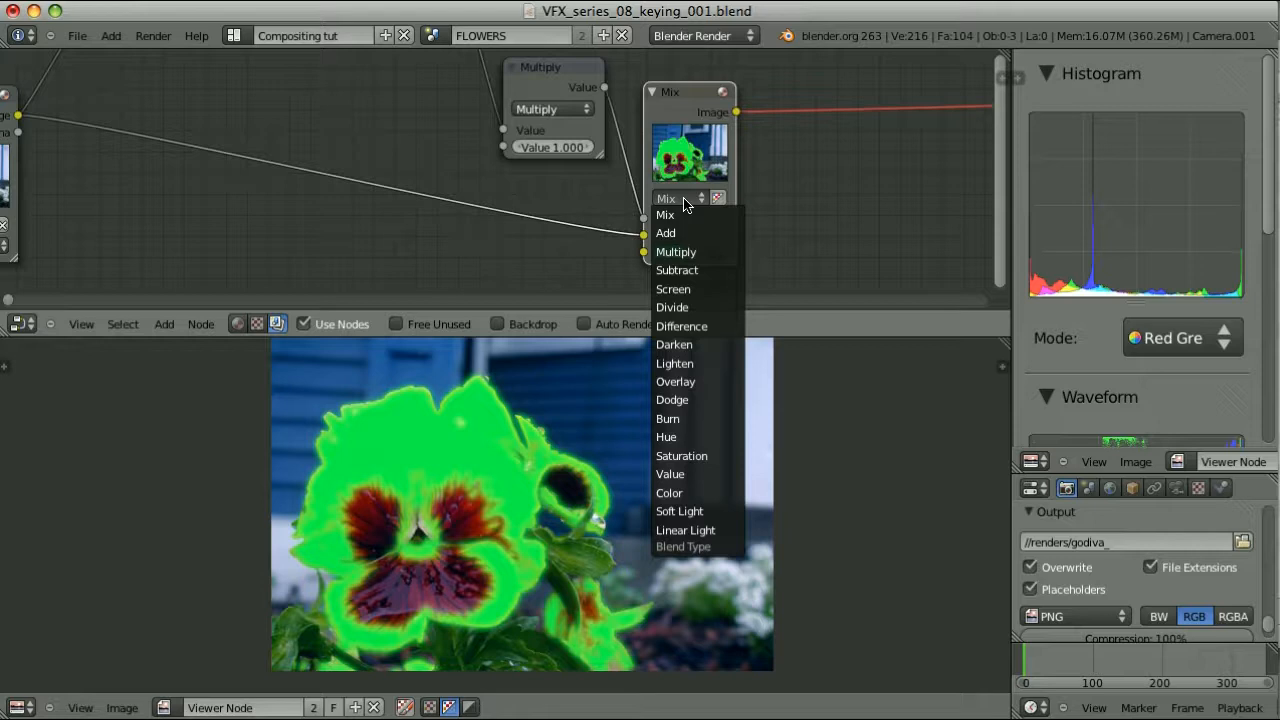
click(680, 493)
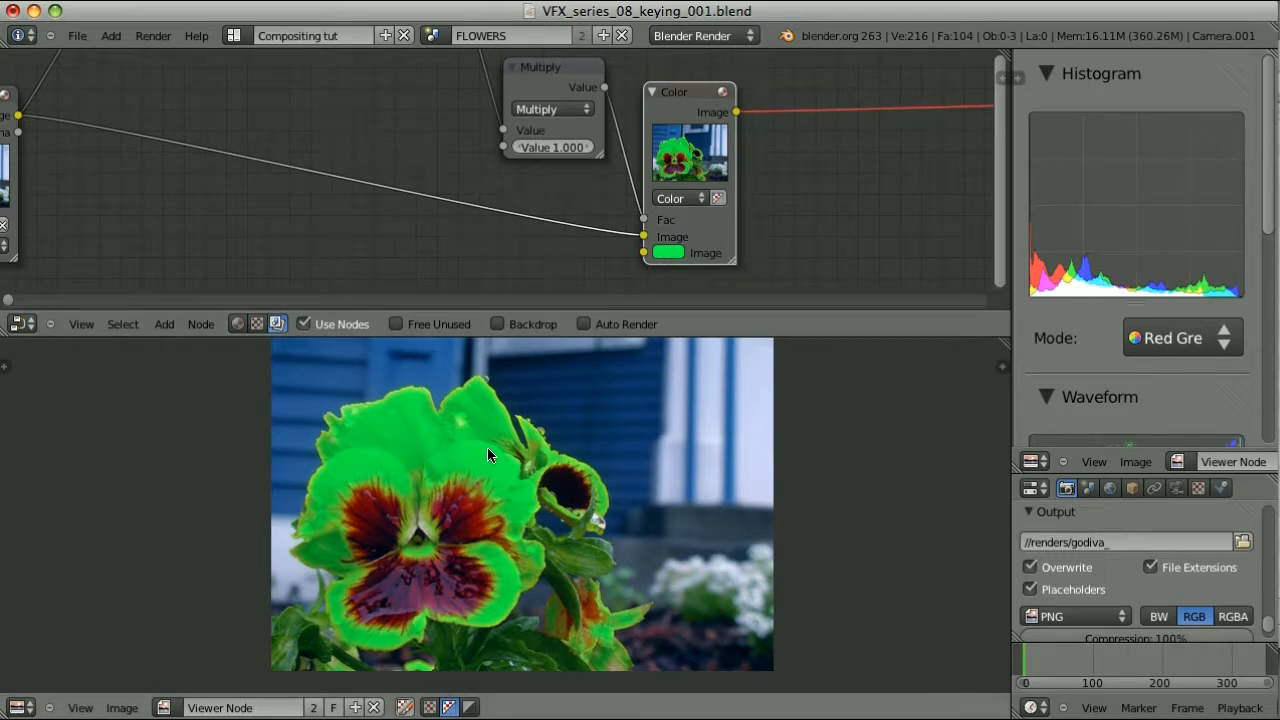
scroll(443, 177, down, 5)
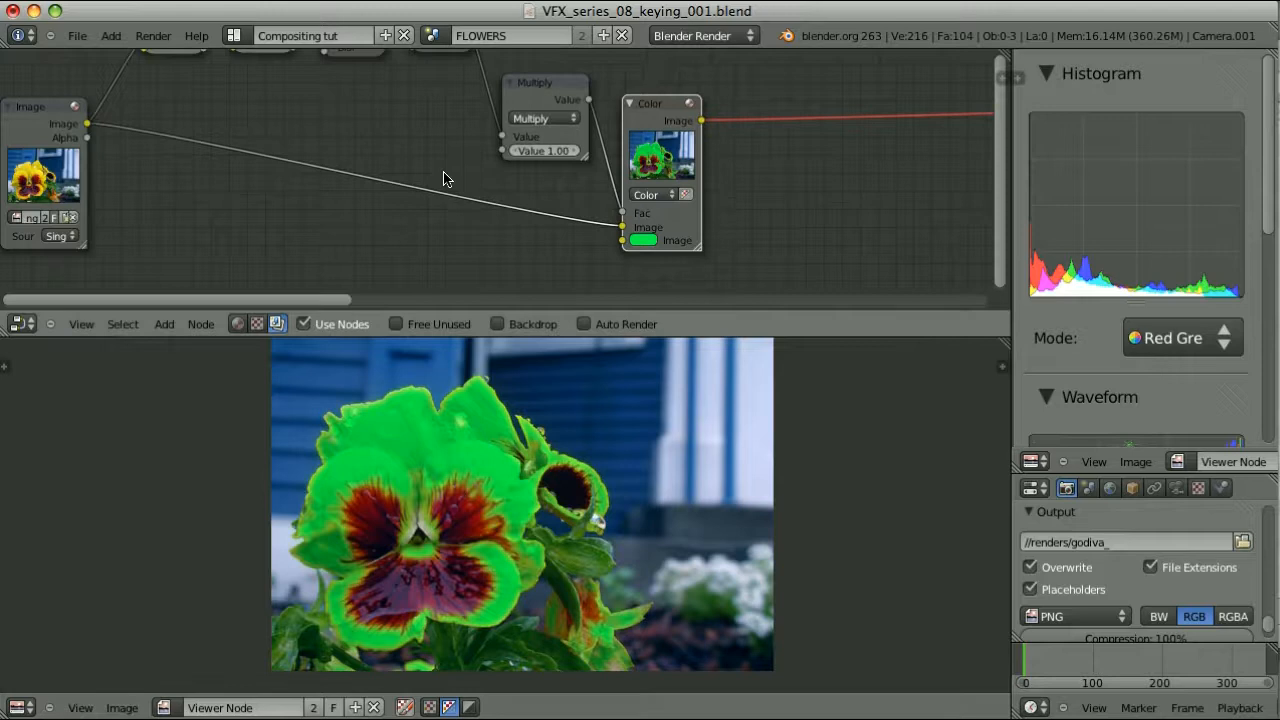
middle_drag(705, 209, 651, 163)
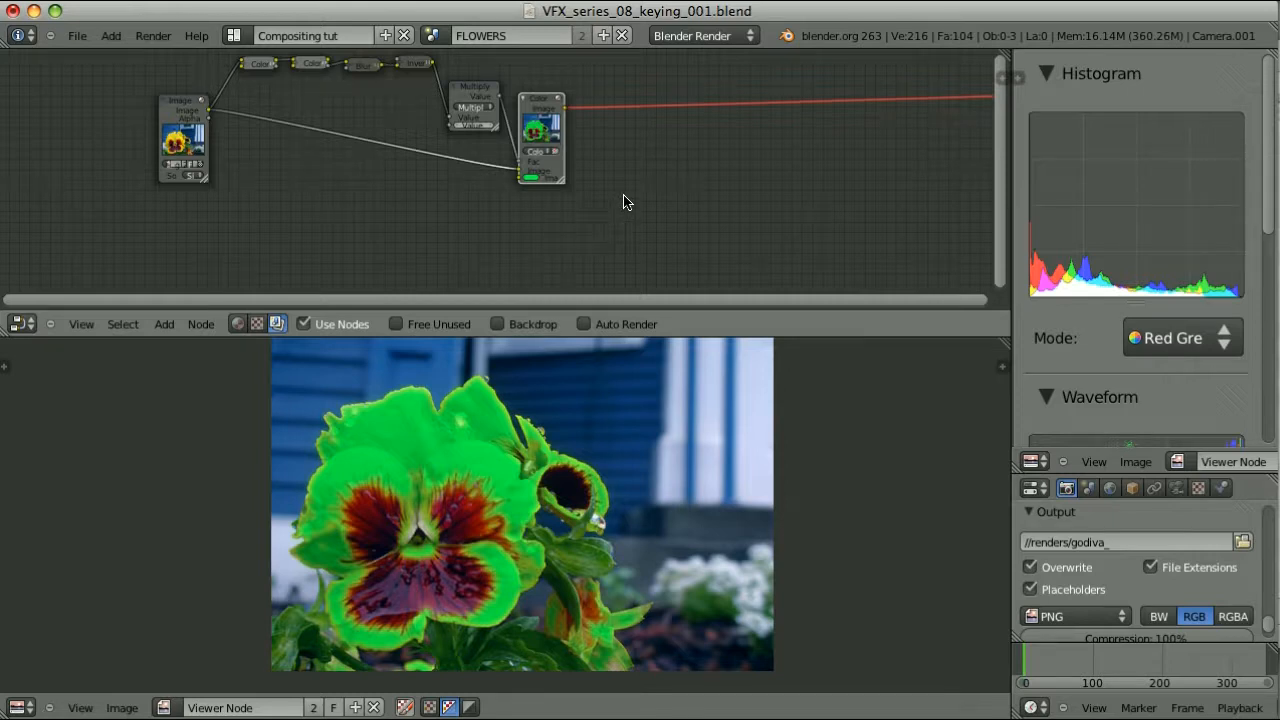
Add an RGB to BW node after the Color mix and preview its greyscale output
key(shift+a)
click(650, 214)
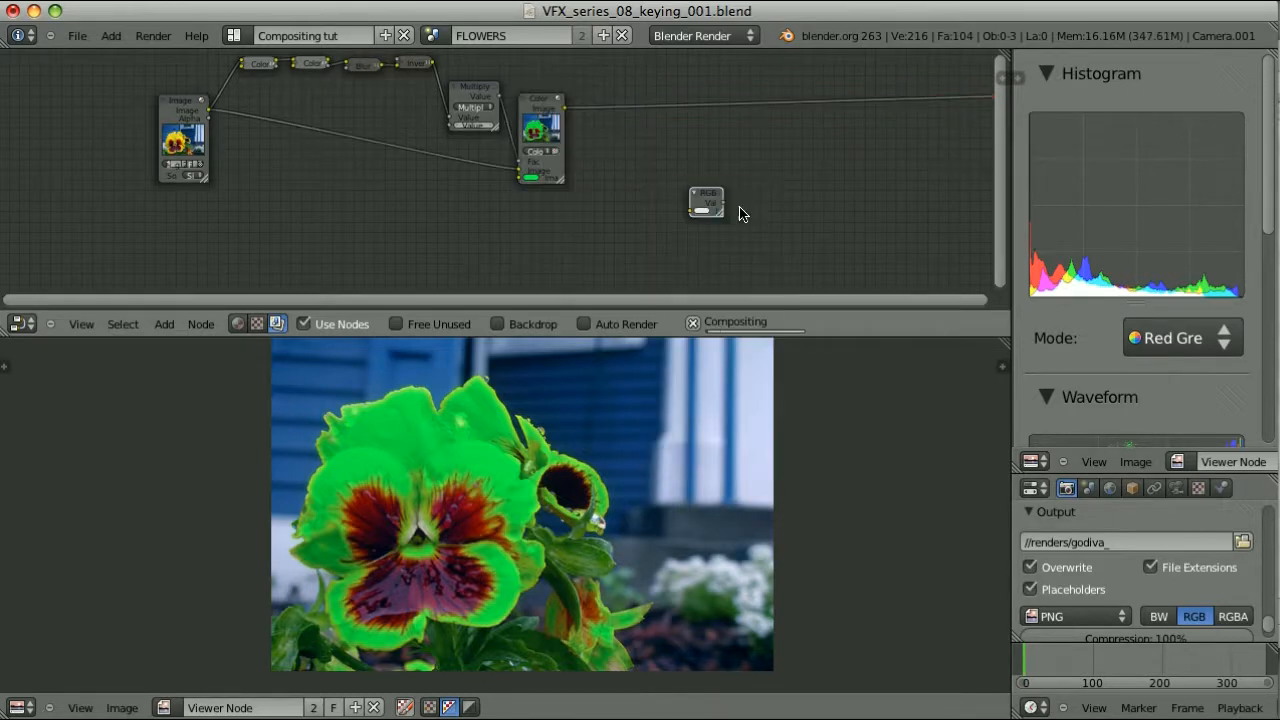
click(673, 172)
key(f)
ctrl+shift+click(654, 147)
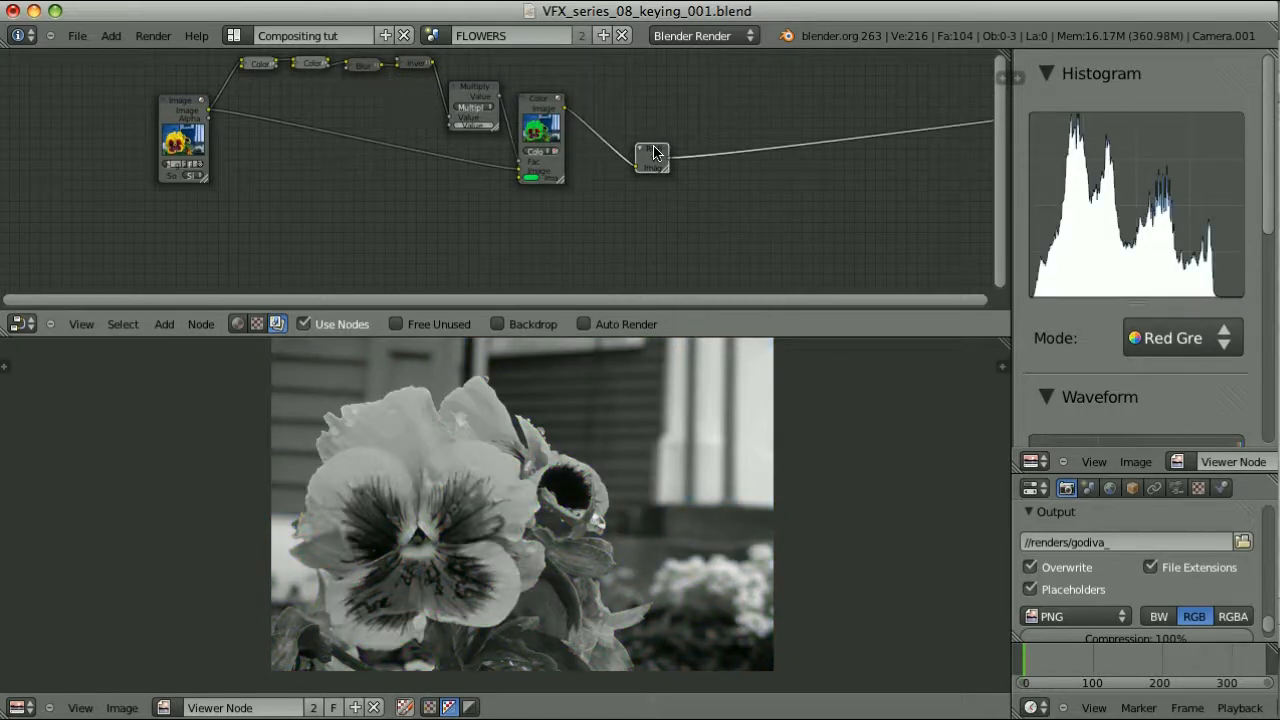
Duplicate the RGB to BW node, feed it the original pansy image, and preview it
key(shift+d)
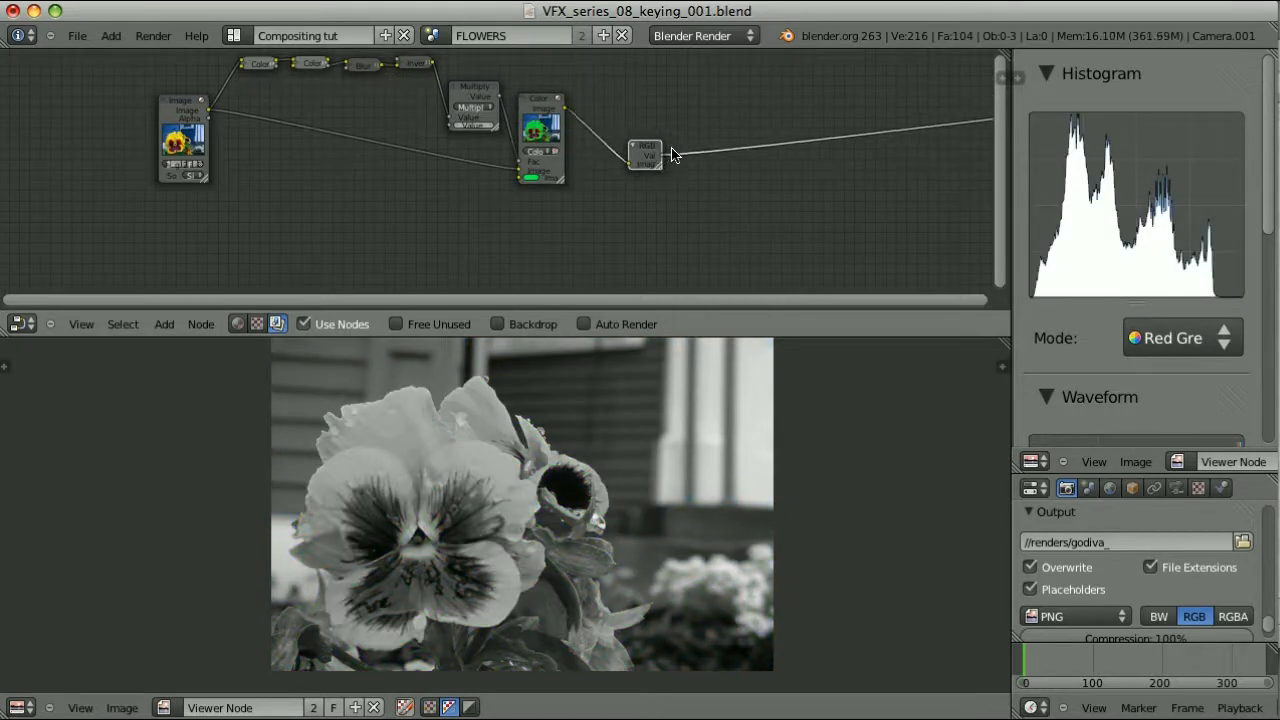
click(689, 224)
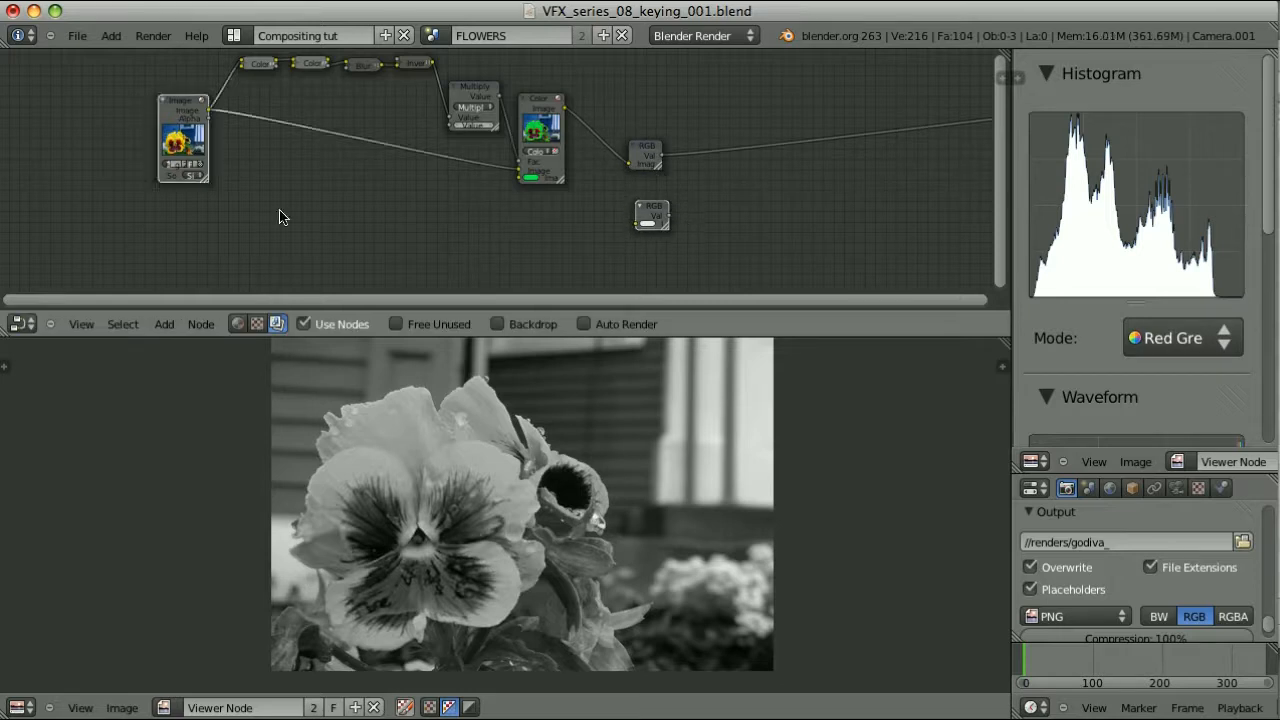
key(f)
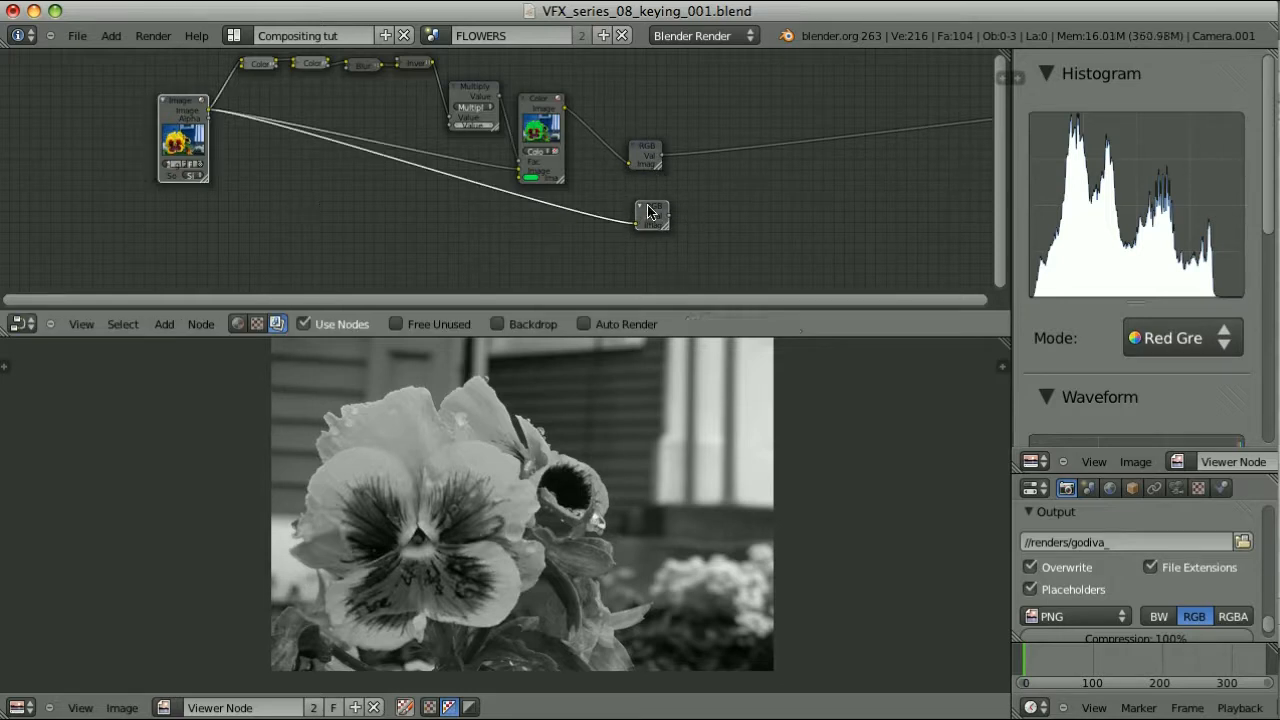
ctrl+shift+click(648, 211)
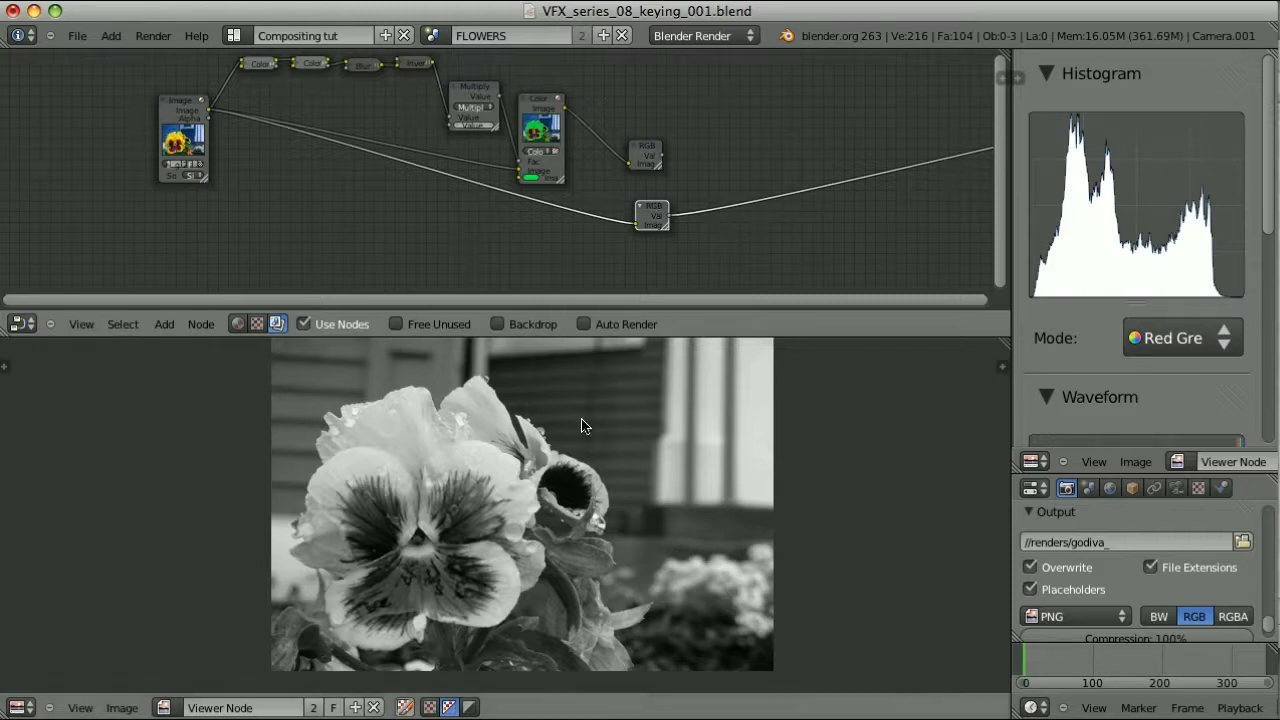
scroll(780, 189, up, 1)
scroll(634, 183, up, 1)
scroll(605, 250, up, 1)
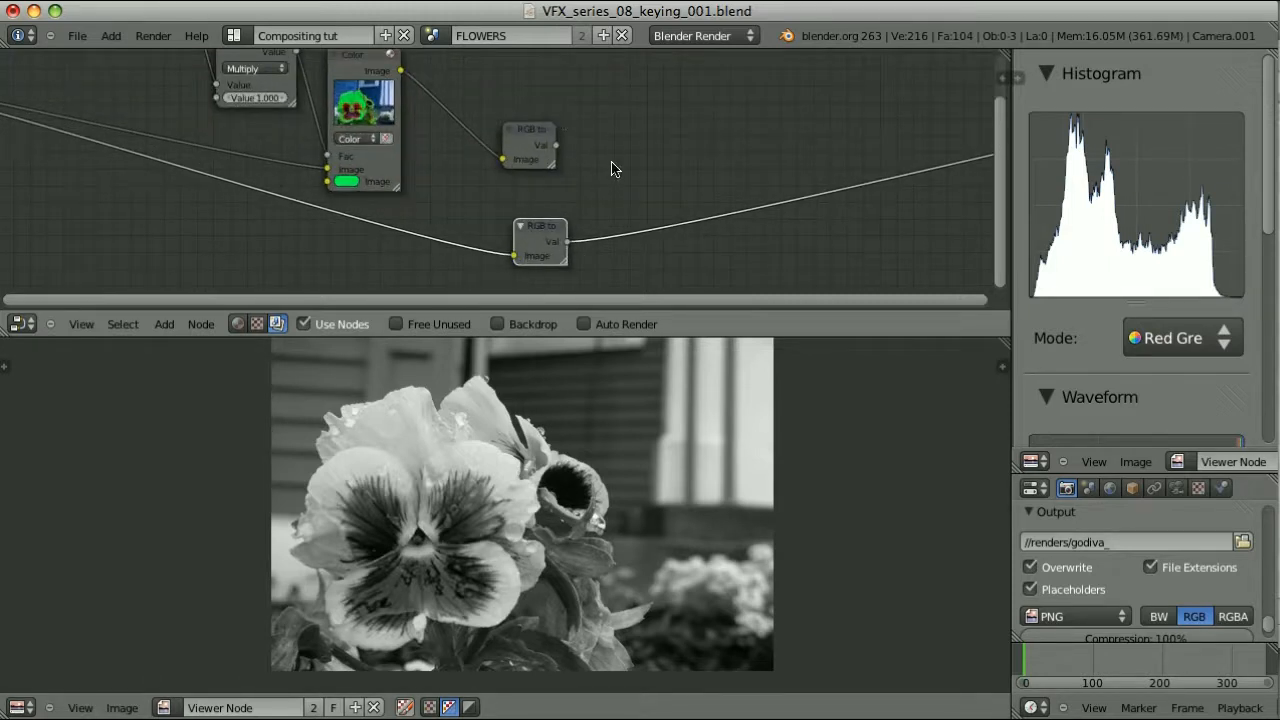
Add a Subtract Math node taking both greyscale values and preview the difference
key(shift+a)
mouse_move(617, 174)
click(663, 251)
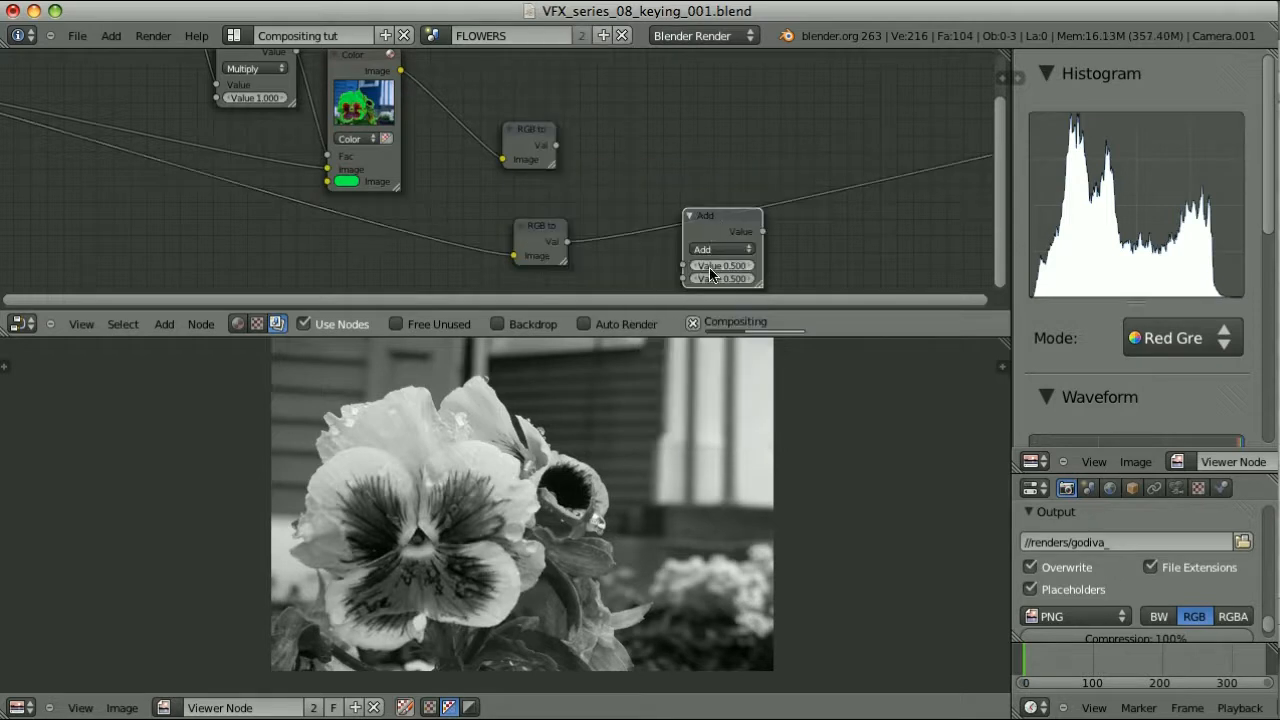
click(716, 249)
click(731, 277)
drag(729, 217, 678, 133)
drag(570, 242, 633, 182)
drag(556, 146, 633, 195)
ctrl+shift+click(664, 137)
scroll(764, 172, down, 1)
middle_drag(766, 173, 744, 192)
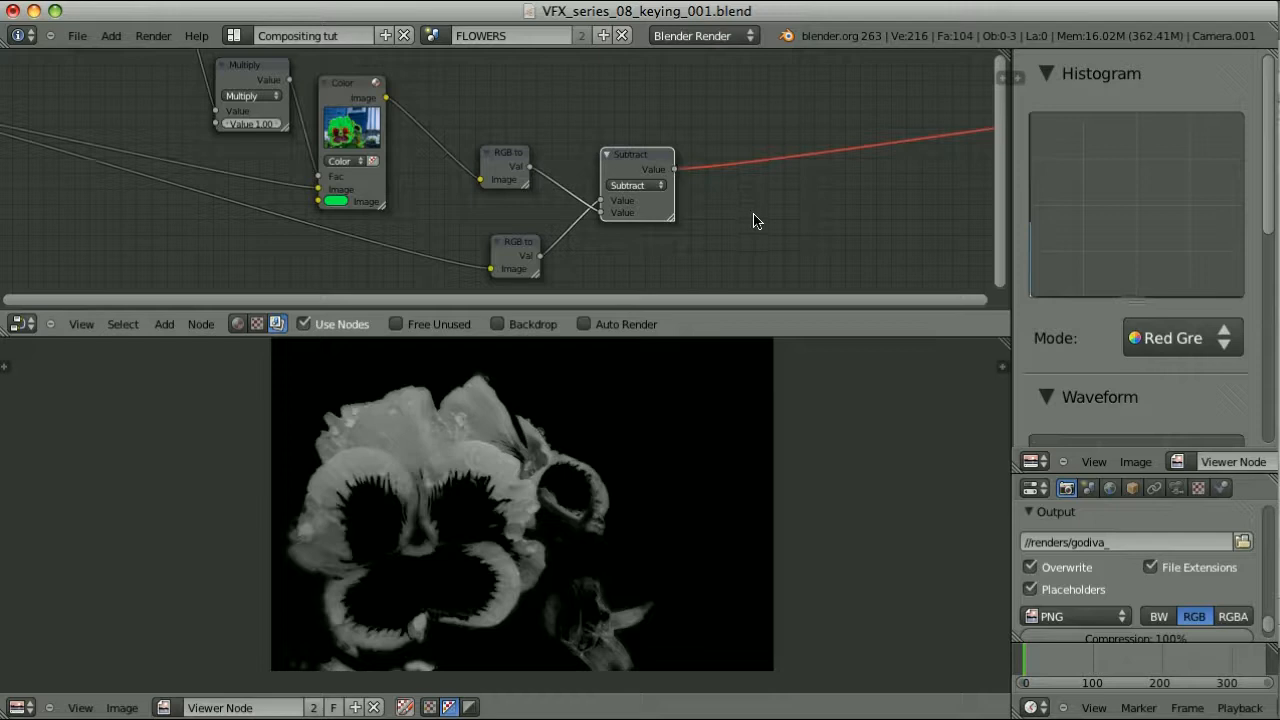
Add a Combine RGBA node after Subtract, feeding the difference into all channels except alpha
key(shift+a)
mouse_move(755, 220)
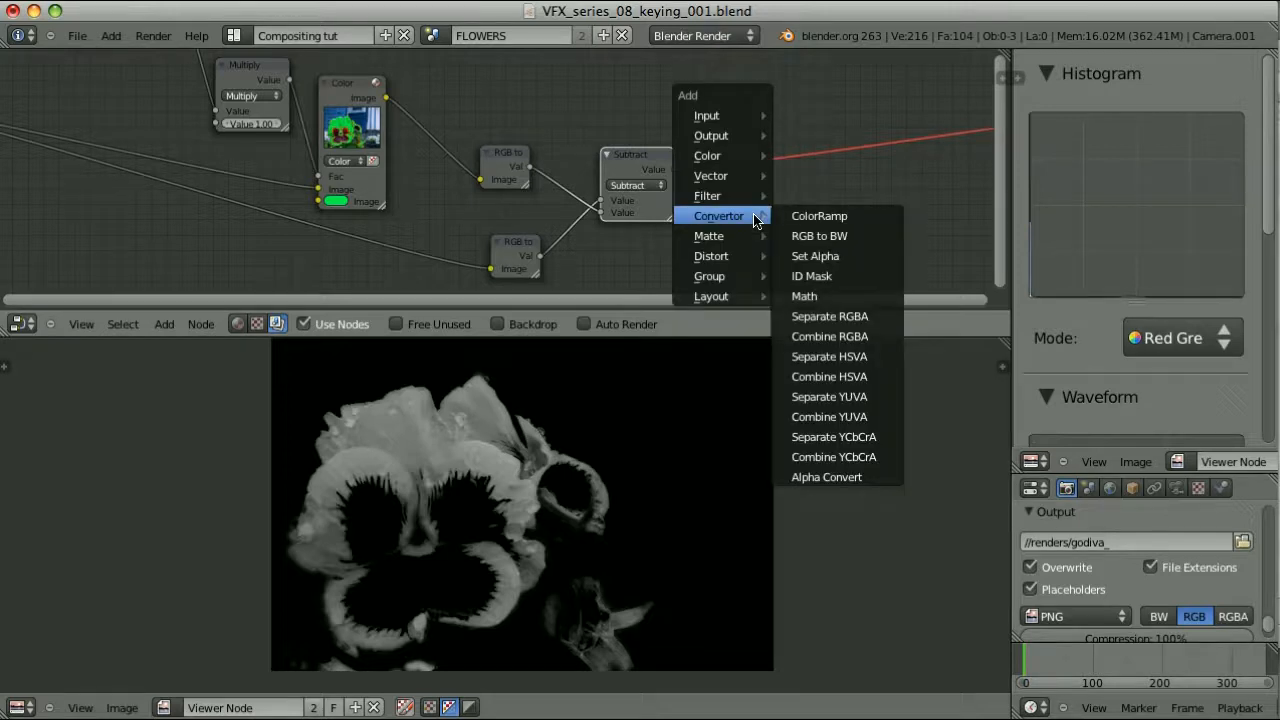
click(844, 336)
click(723, 108)
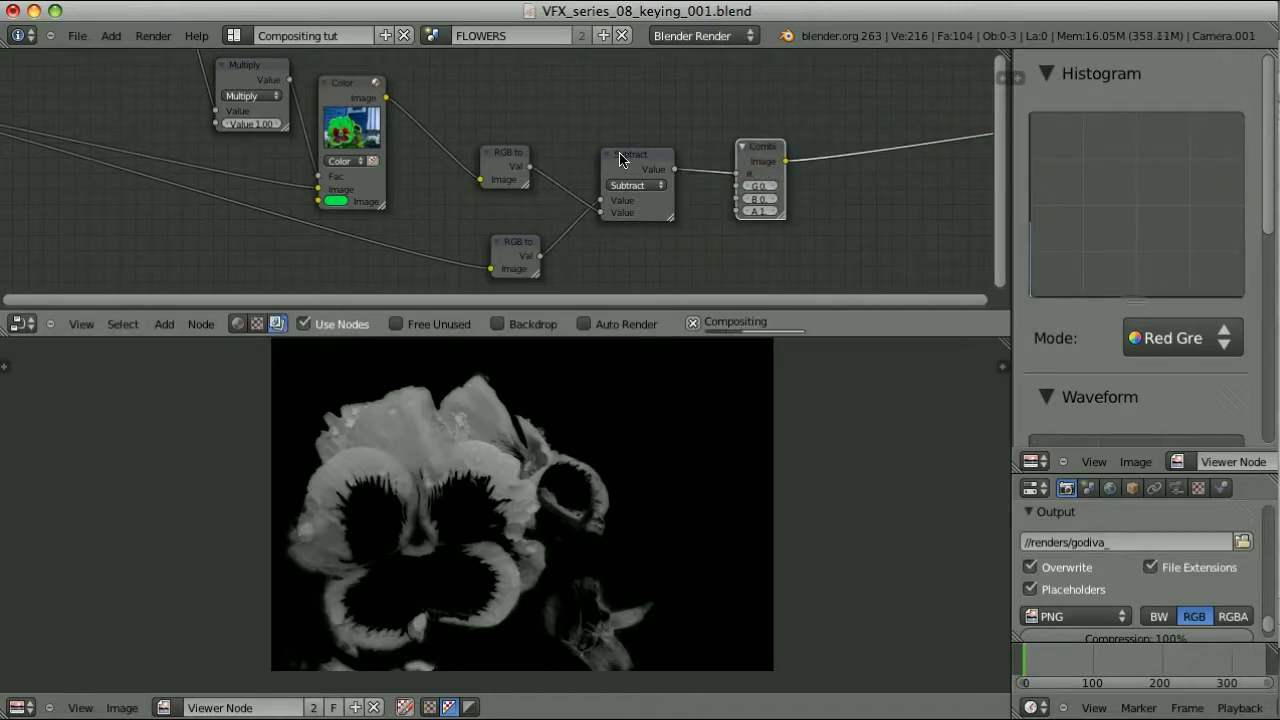
key(f)
key(f)
key(f)
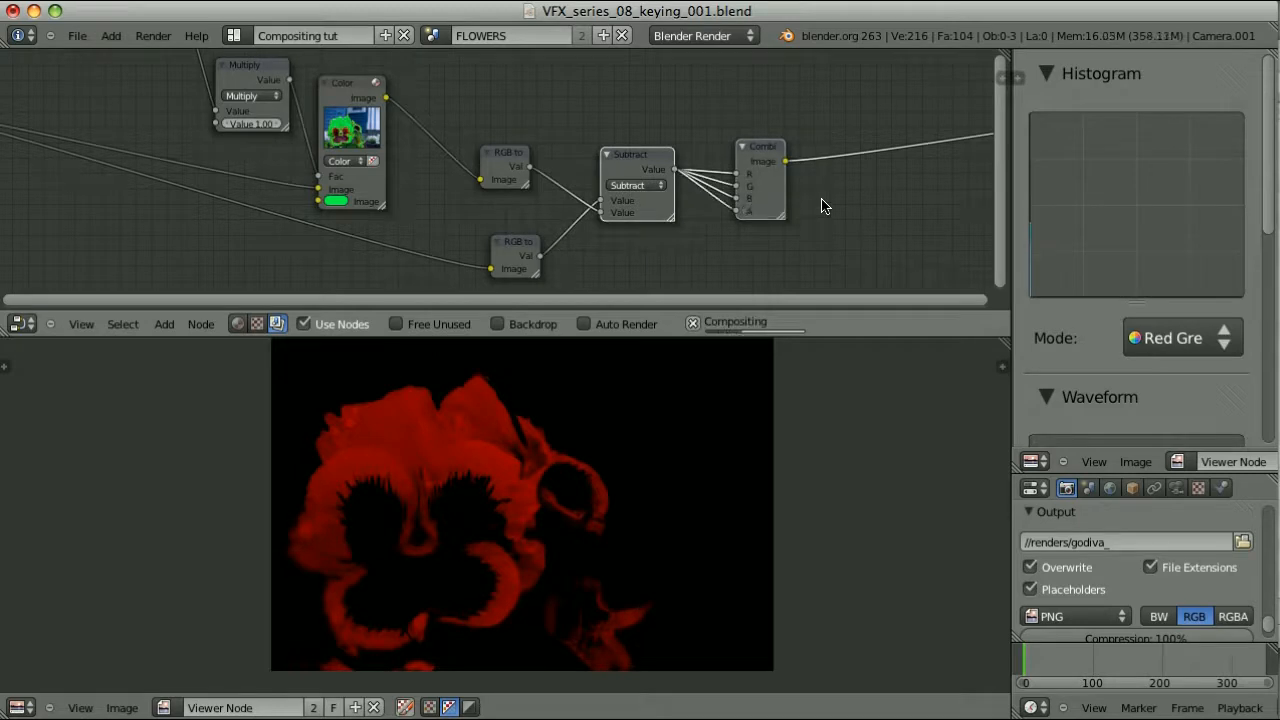
ctrl+drag(729, 203, 723, 218)
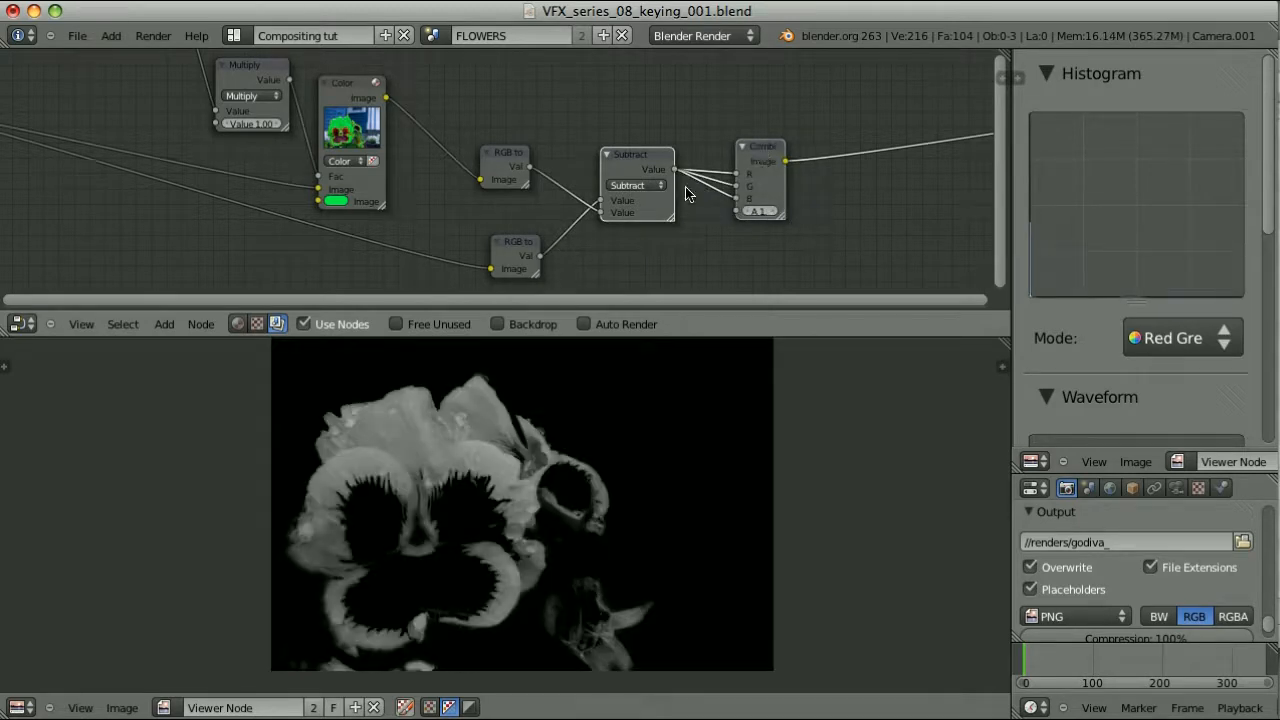
Duplicate the Color mix node, set it to Add, and plug the combined difference into it
scroll(684, 192, down, 2)
click(381, 113)
key(shift+d)
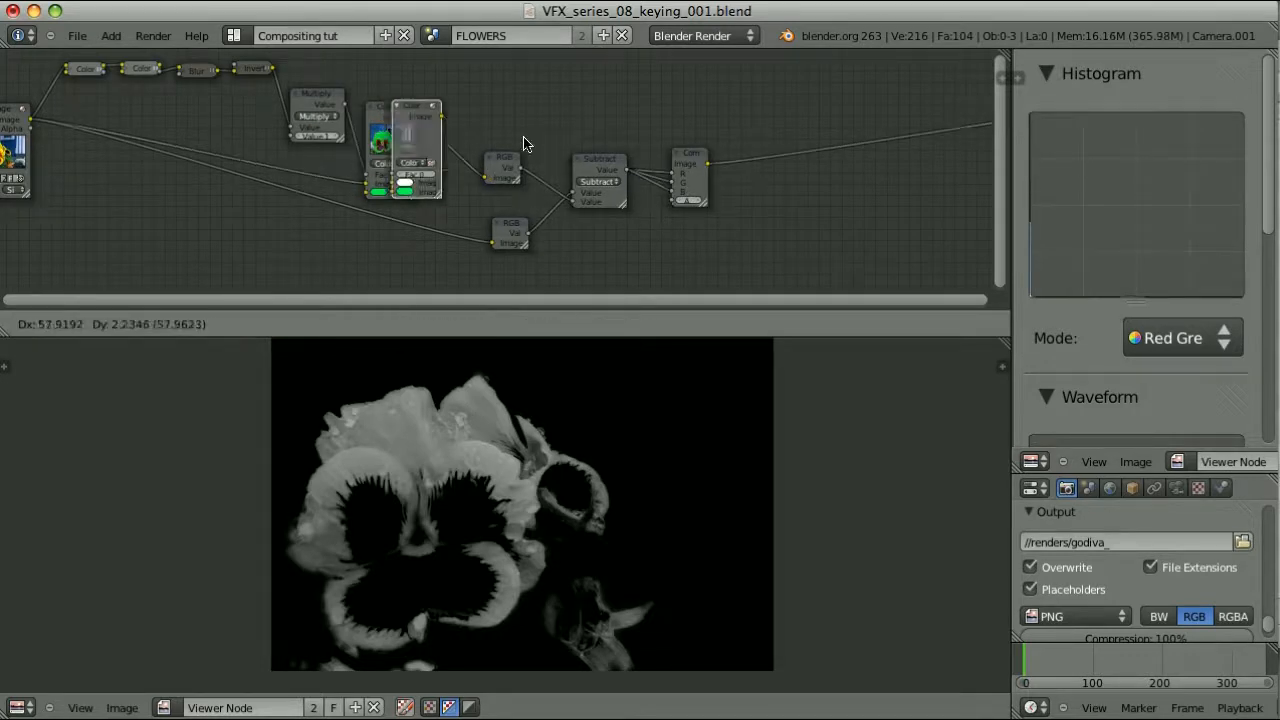
click(858, 122)
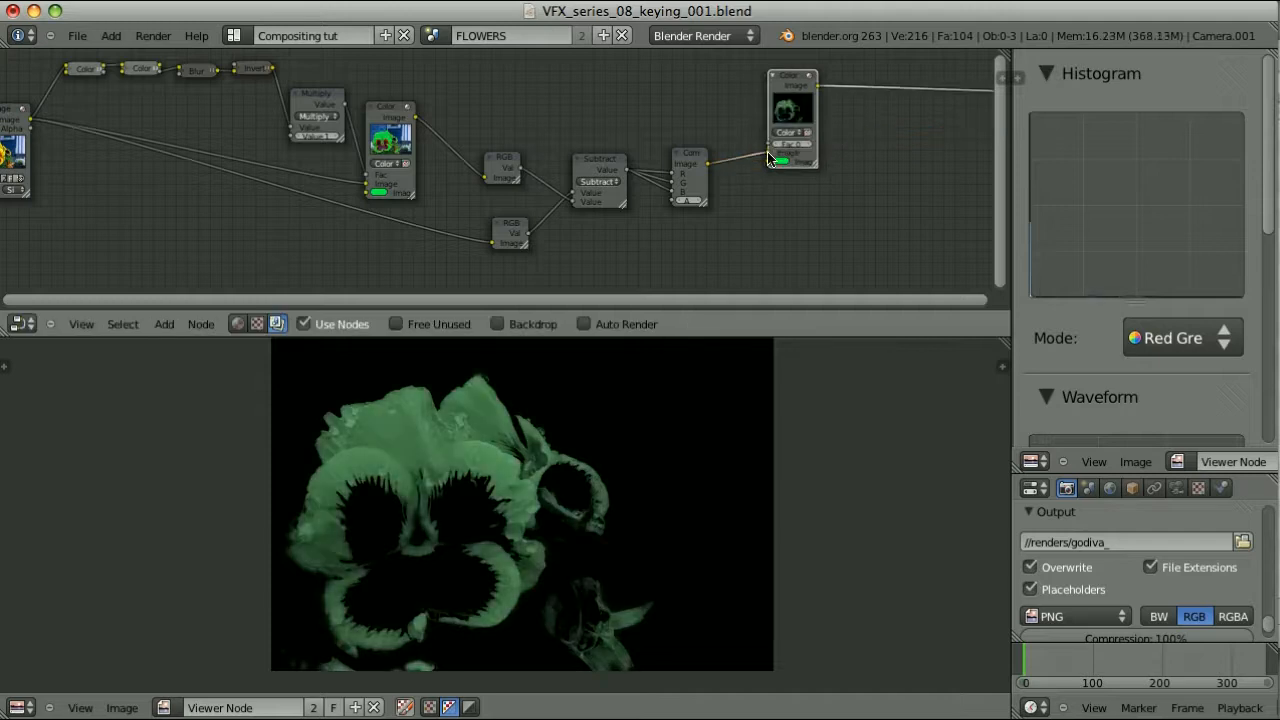
drag(766, 161, 768, 161)
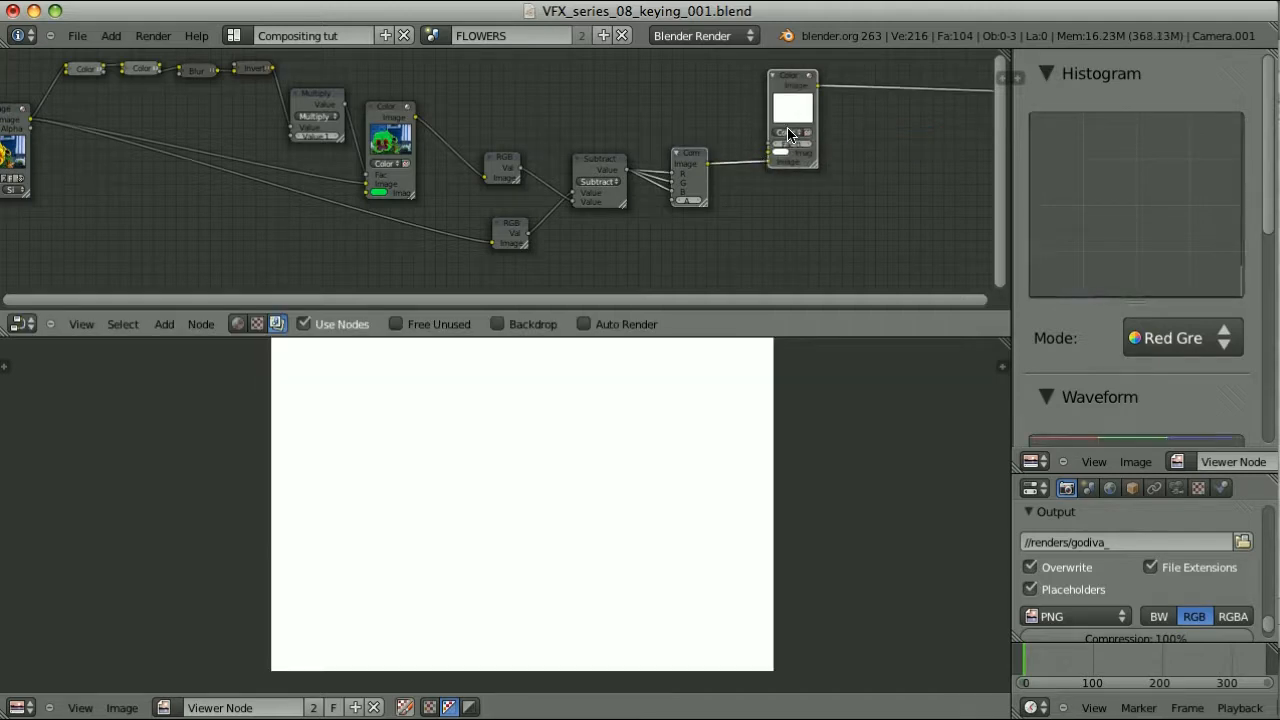
click(788, 134)
click(792, 148)
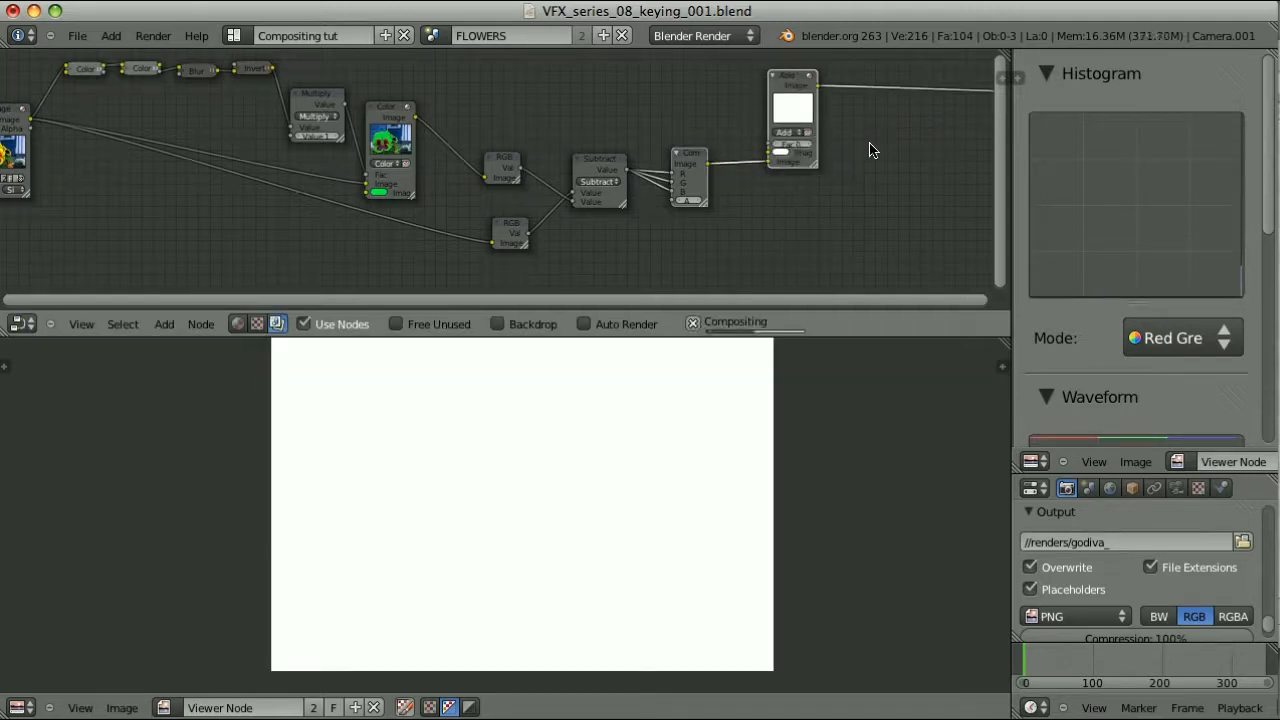
Move the greyscale, Subtract and Combine nodes lower and feed the recoloured flower into the Add mix
drag(477, 129, 729, 280)
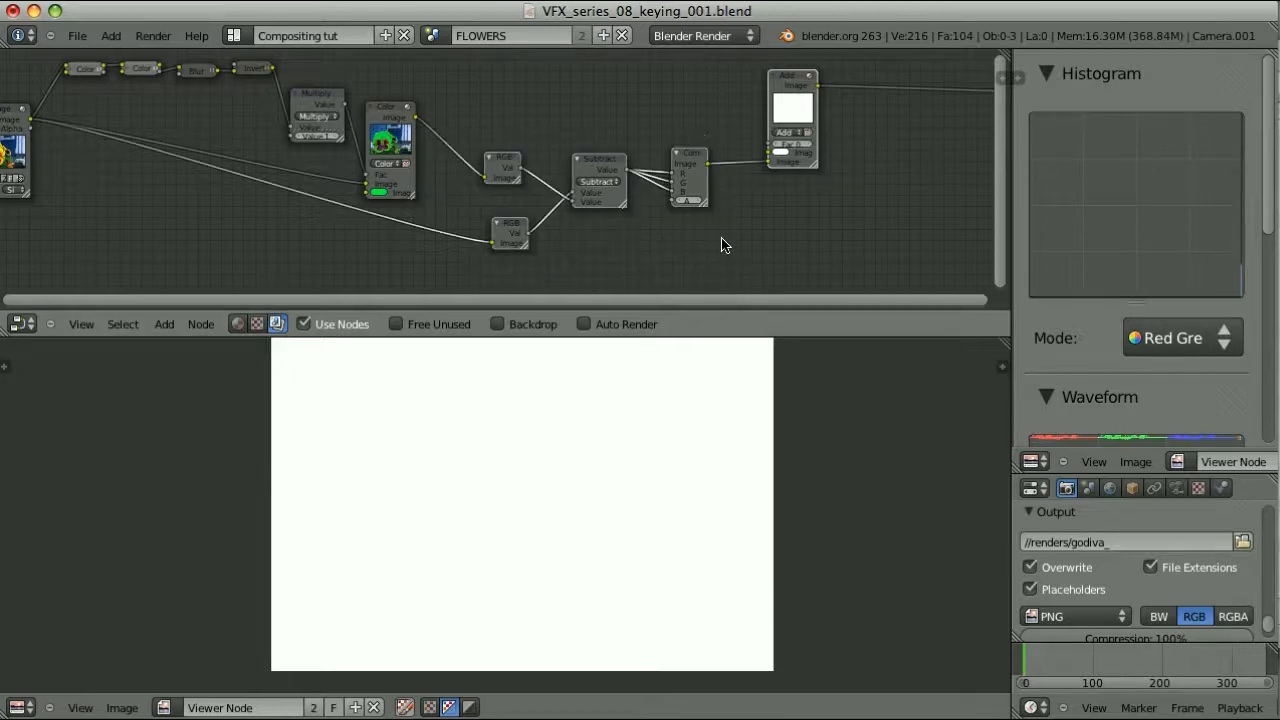
key(g)
click(677, 220)
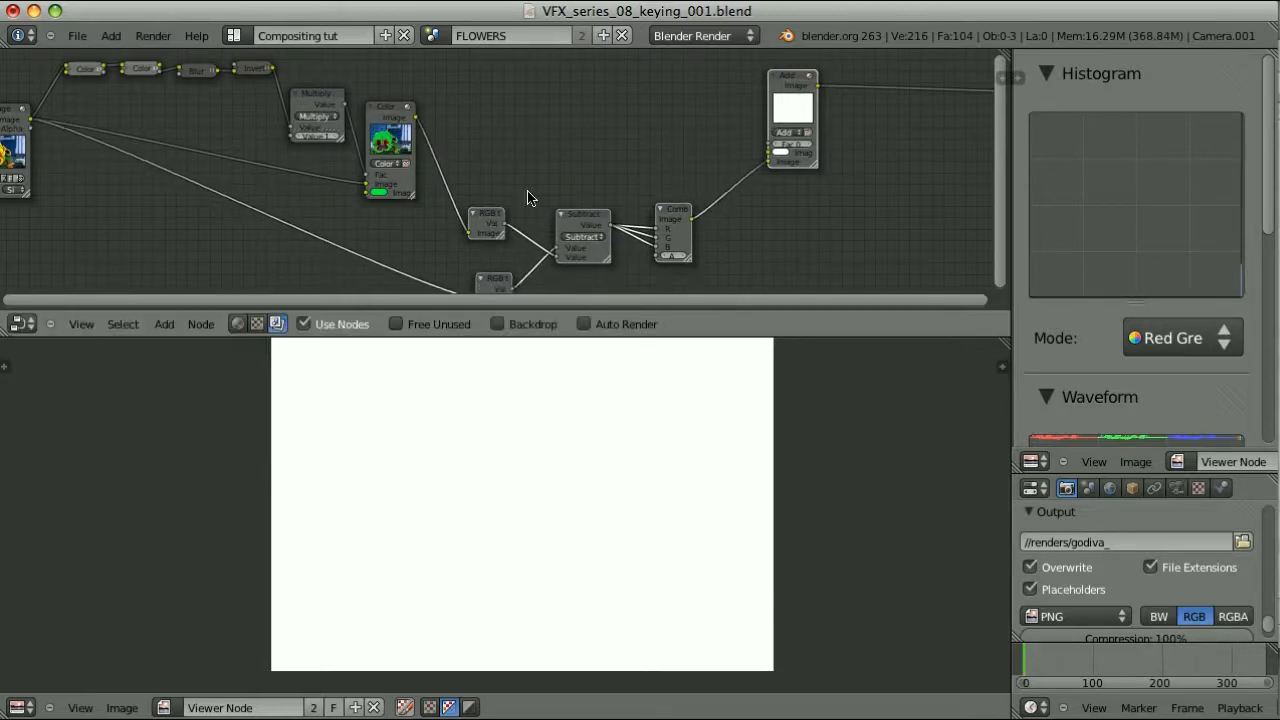
drag(416, 120, 774, 153)
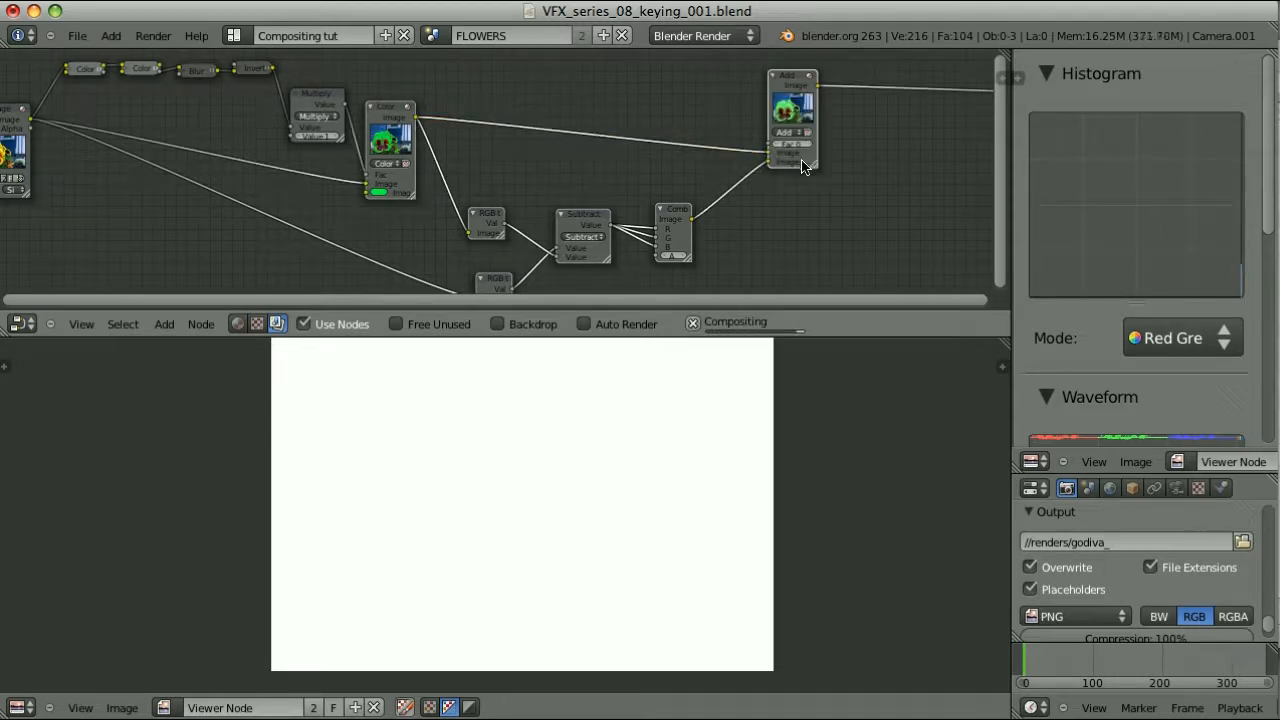
Change the Color mix tint swatch from green to salmon pink, trying light blue and pink first
middle_drag(402, 241, 676, 232)
scroll(676, 232, up, 3)
click(678, 188)
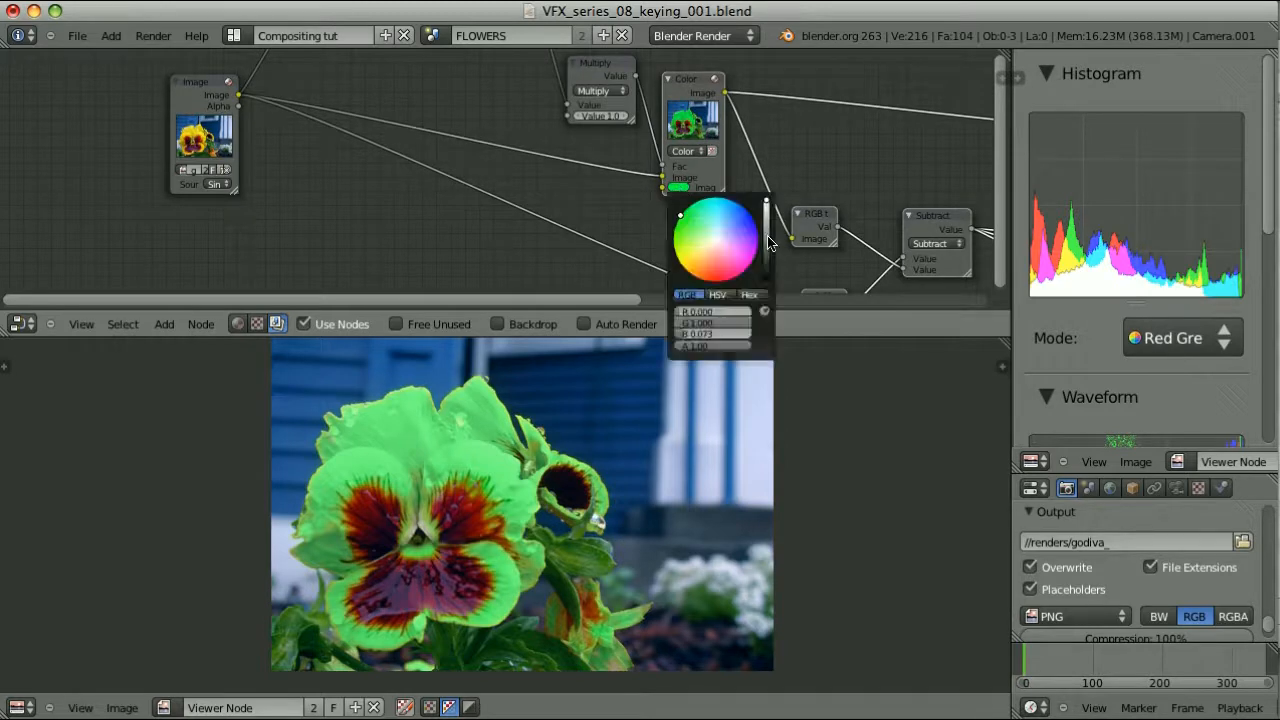
click(744, 217)
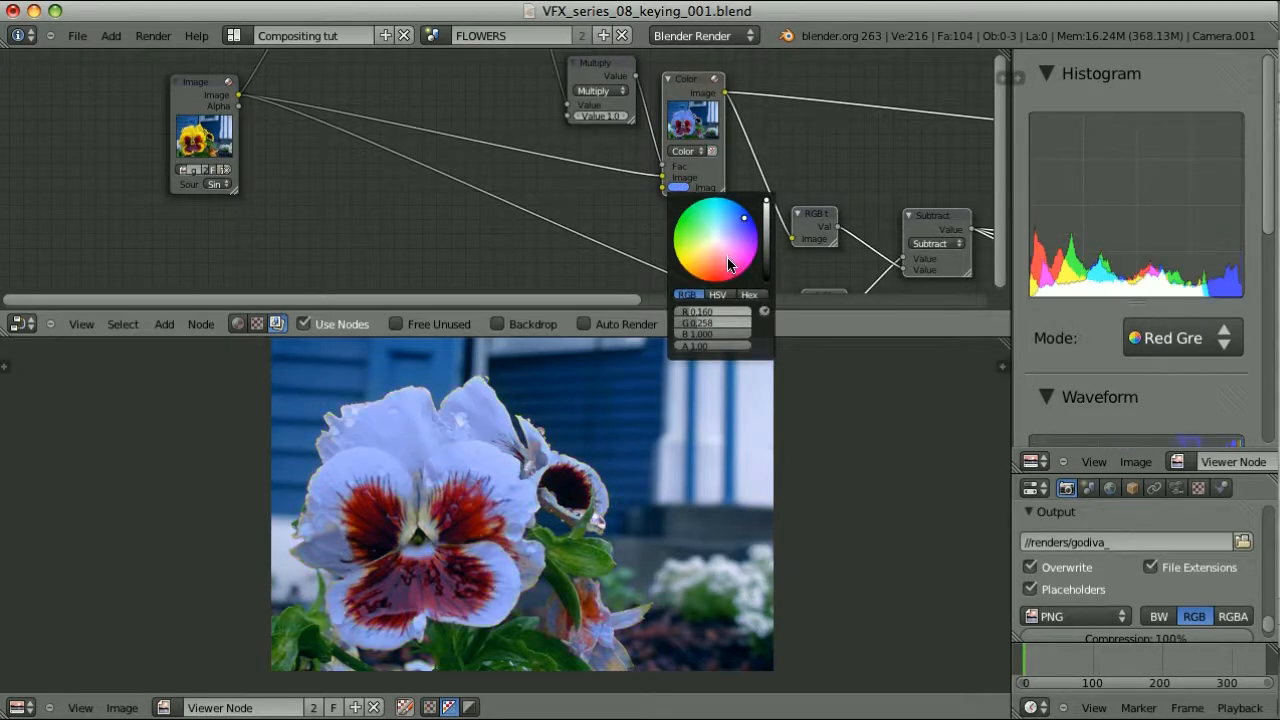
click(730, 265)
drag(698, 242, 680, 239)
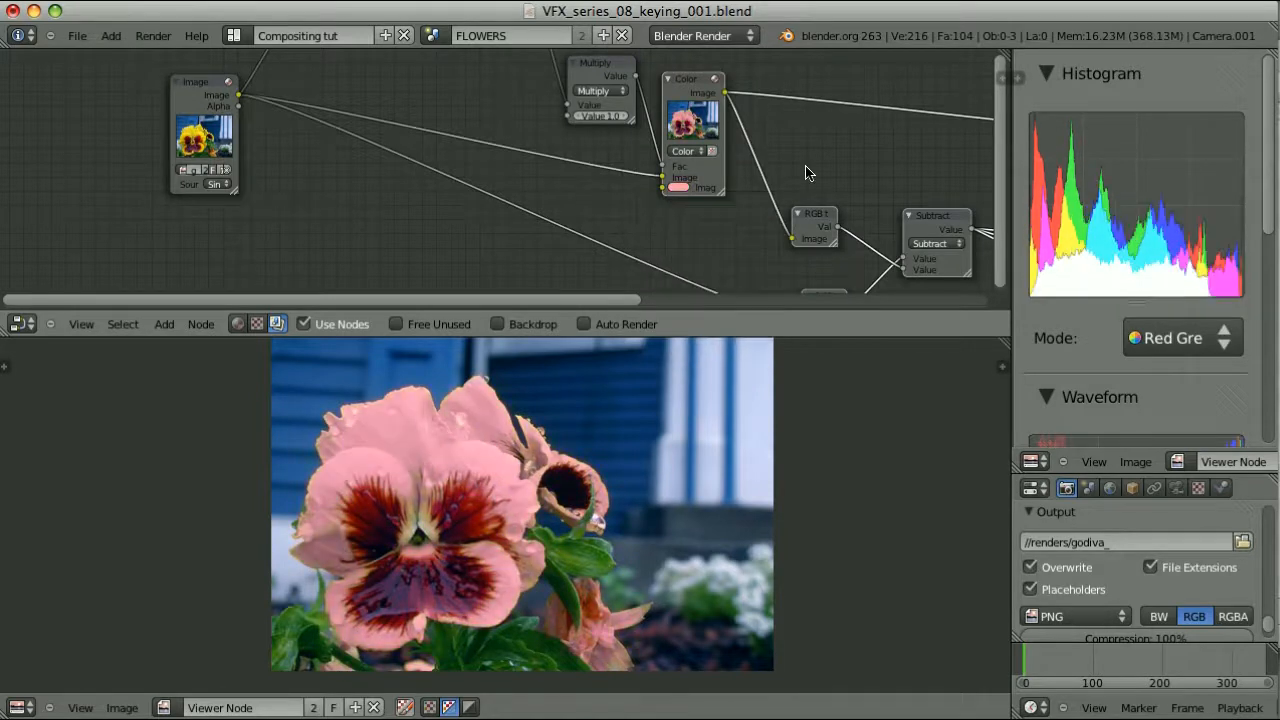
scroll(806, 168, down, 6)
middle_drag(806, 208, 590, 190)
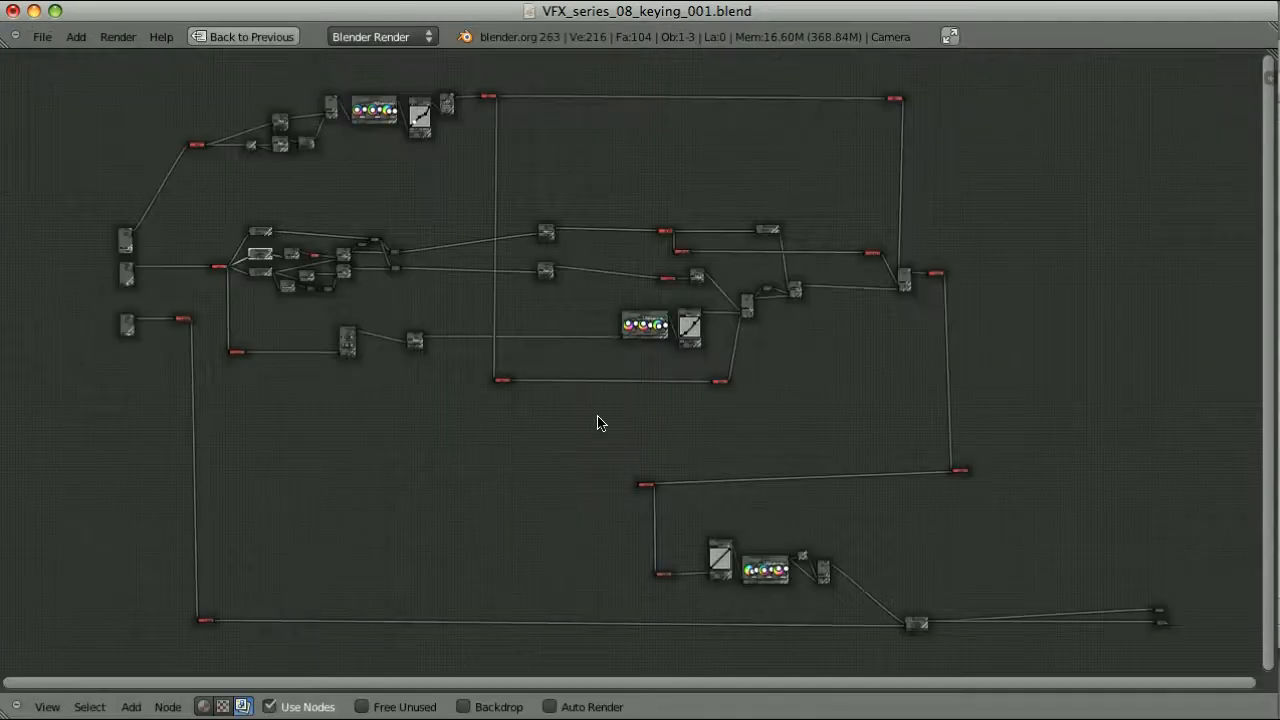
Select the top Mix node and frame the whole node tree, then return to the Default layout
scroll(385, 390, up, 1)
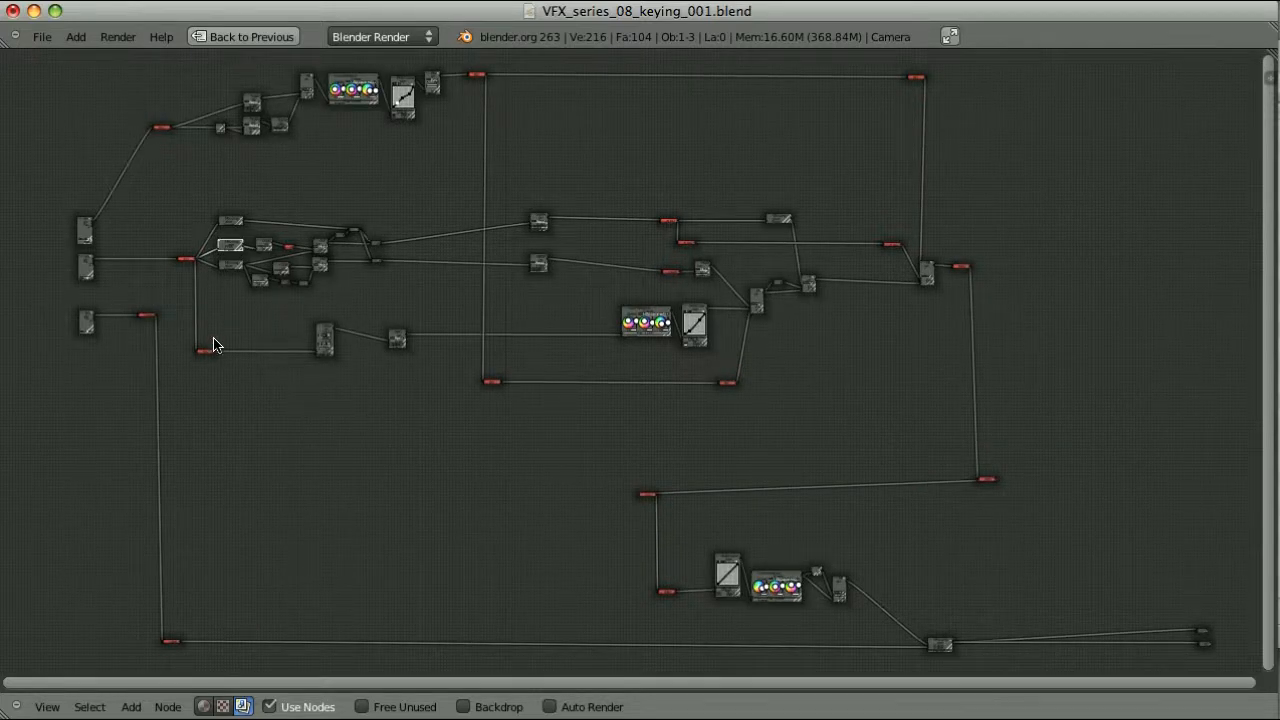
scroll(494, 403, up, 5)
right_click(308, 203)
key(Home)
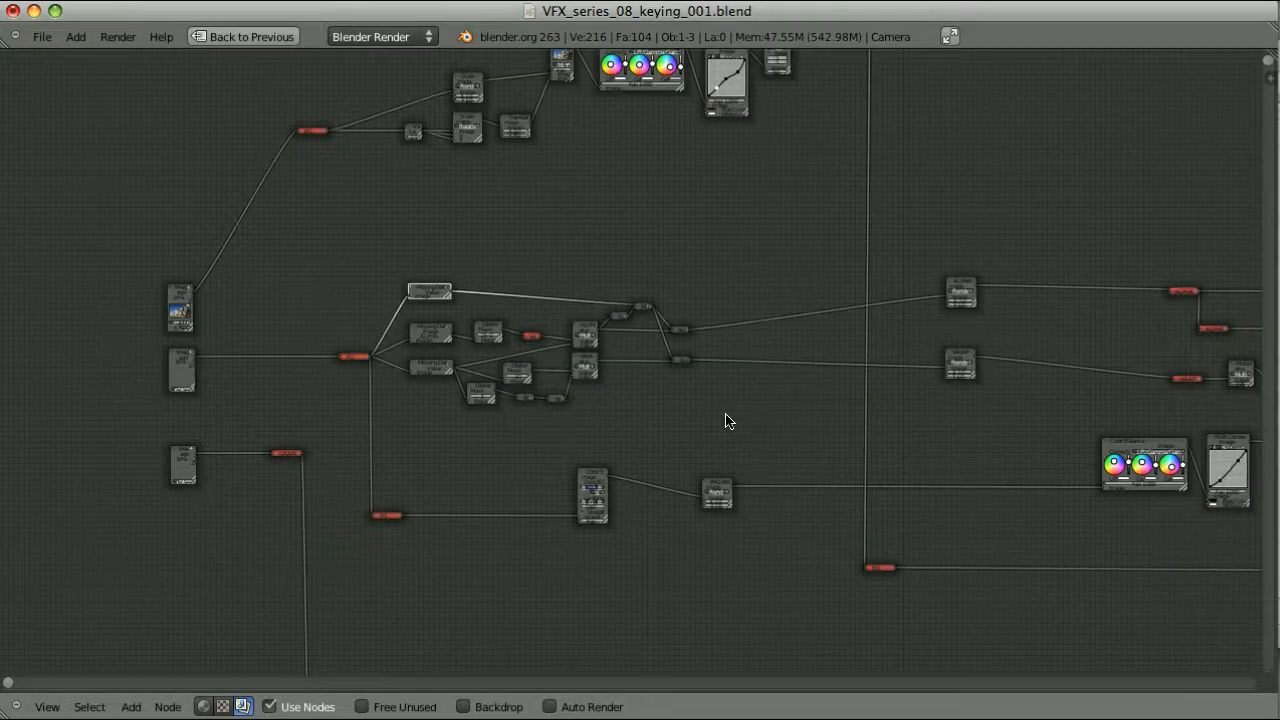
key(ctrl+Up)
key(ctrl+Right)
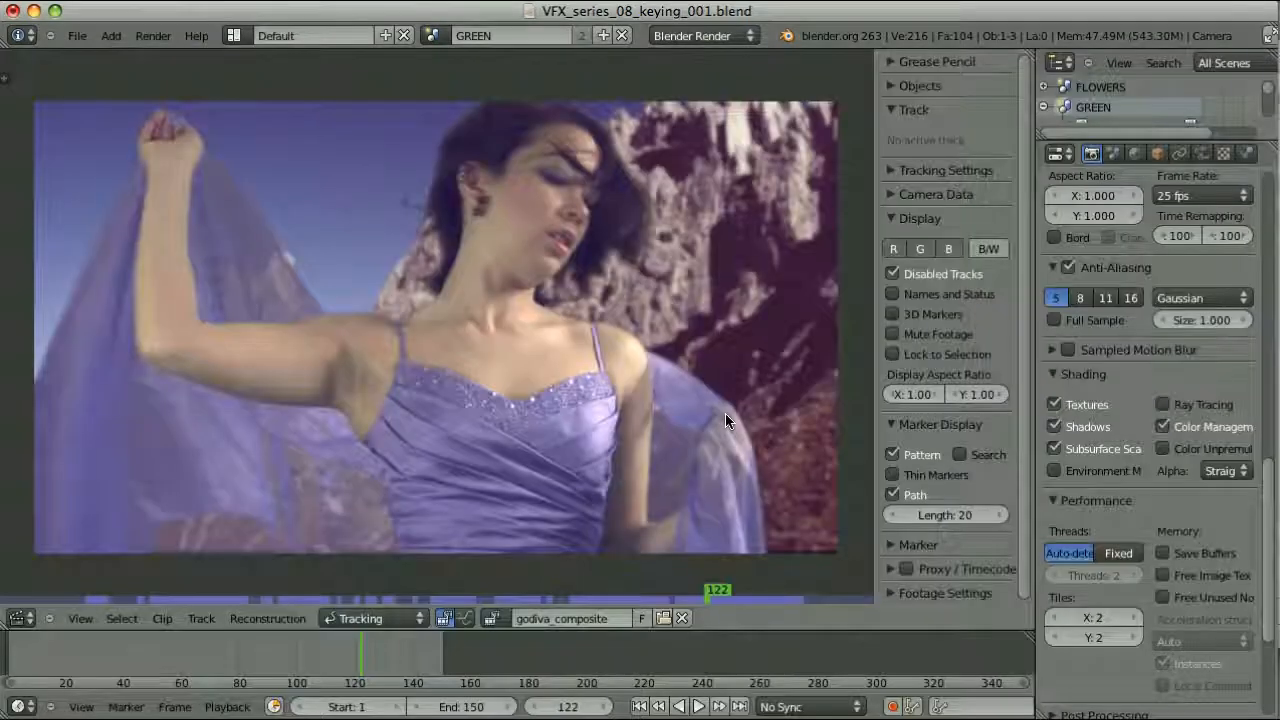